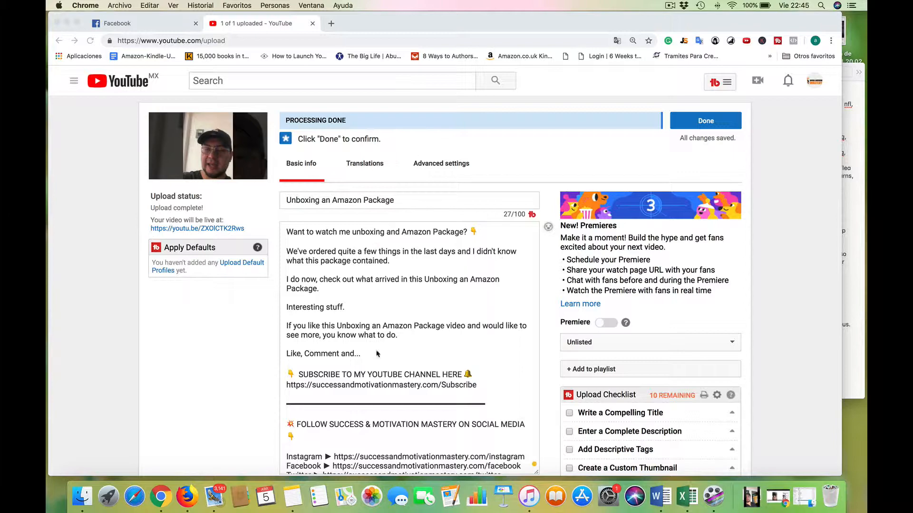
Check the upload page's video thumbnails section and open canva.com in a new browser tab.
scroll(378, 353, down, 5)
scroll(557, 363, down, 15)
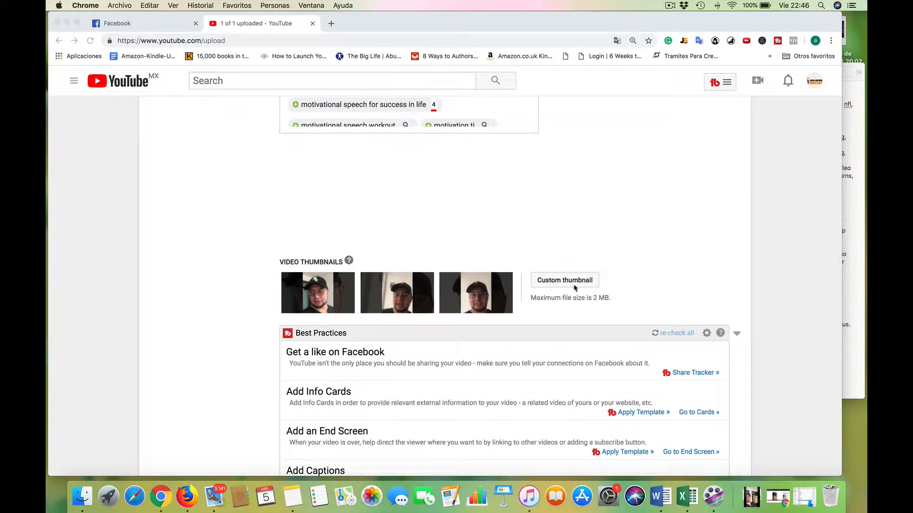
click(332, 24)
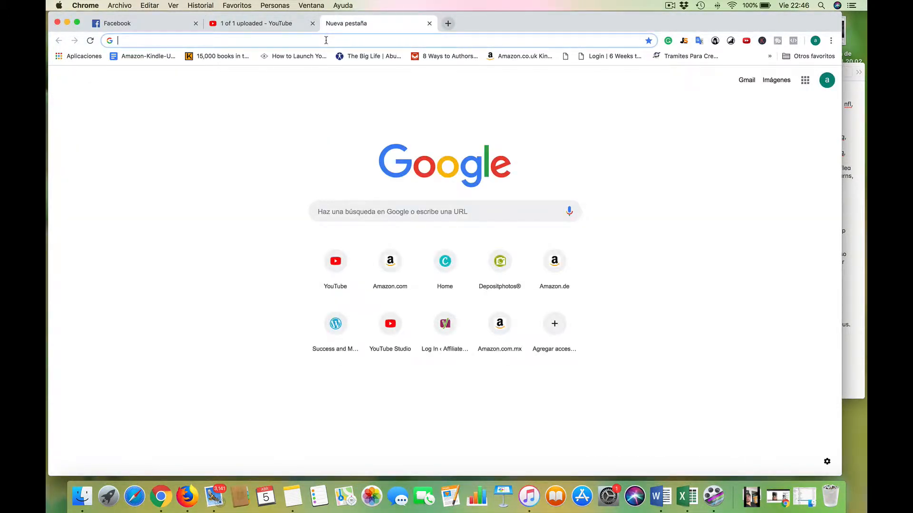
text(canva.com)
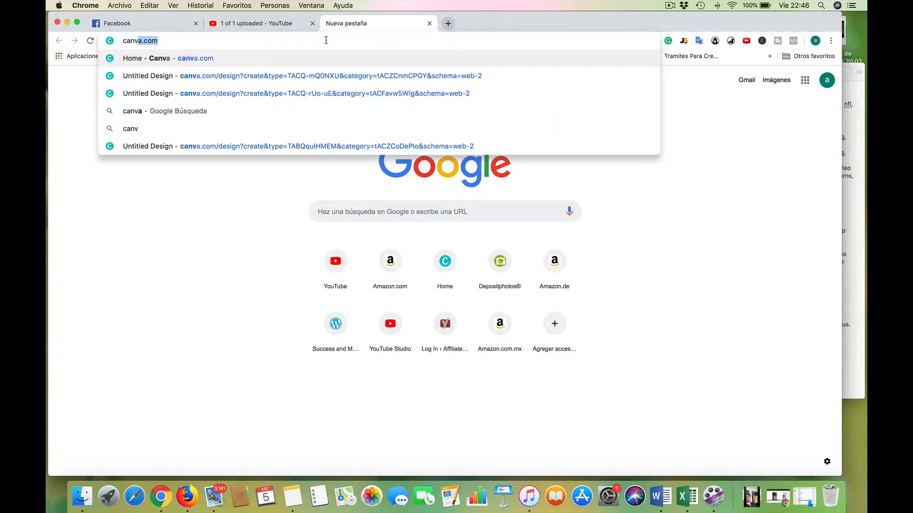
key(Return)
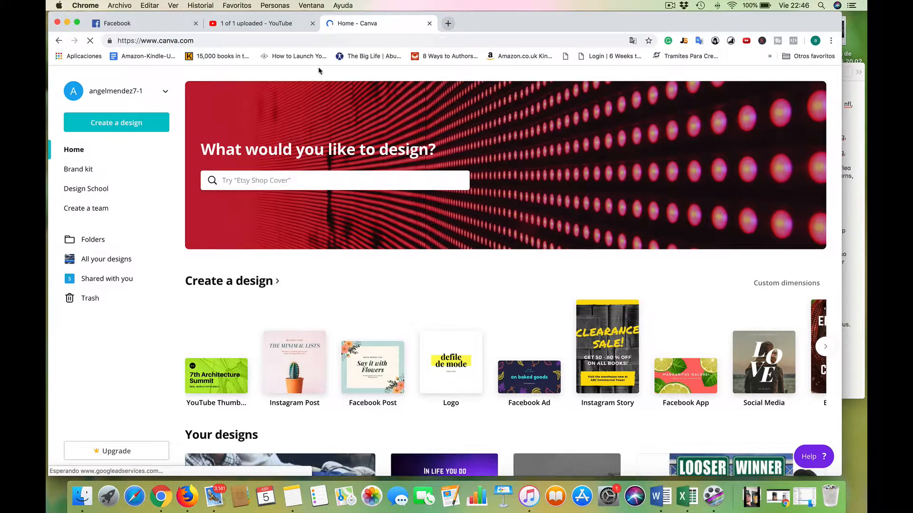
click(266, 182)
text(they)
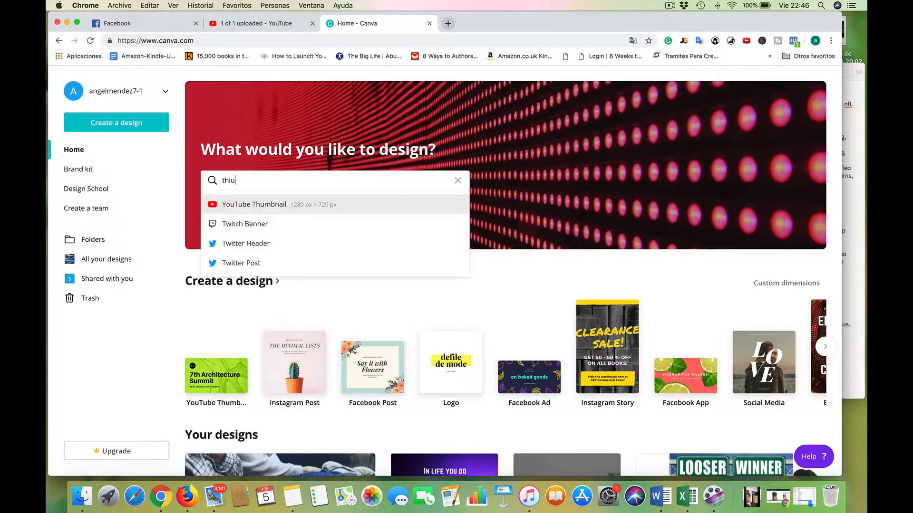
key(BackSpace)
key(BackSpace)
key(BackSpace)
key(BackSpace)
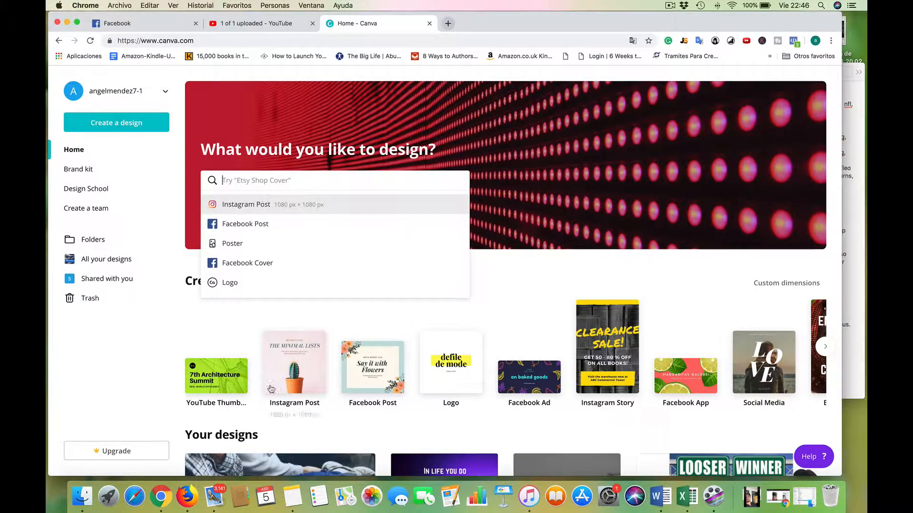
Browse the design types, search for "youtube" and create a new YouTube Thumbnail design.
scroll(267, 387, down, 3)
scroll(209, 334, up, 3)
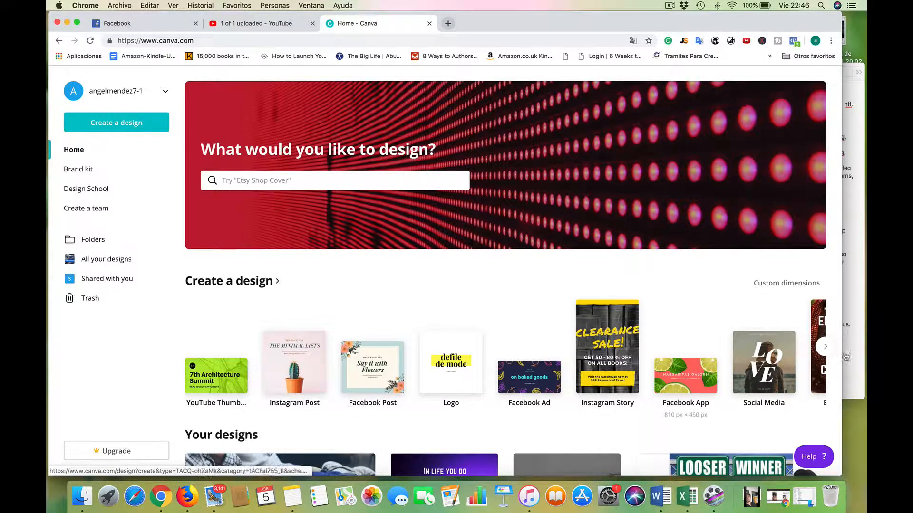
click(824, 347)
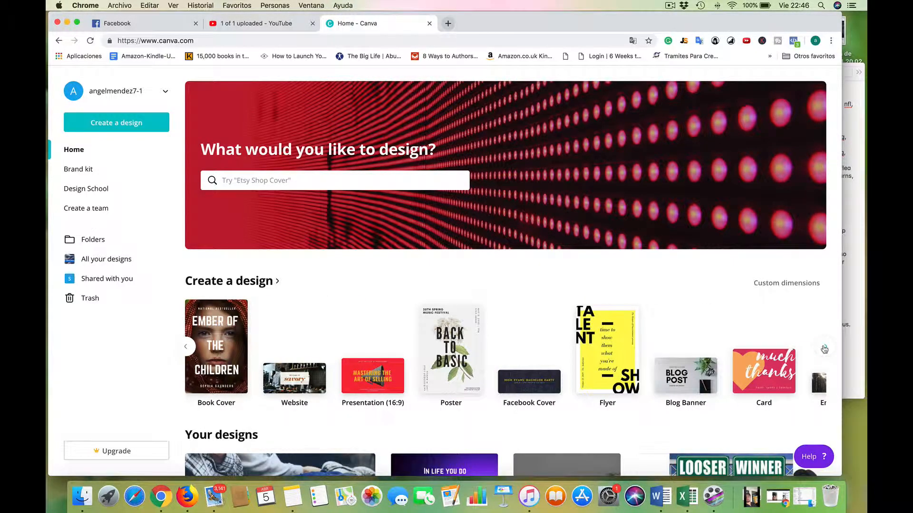
click(824, 349)
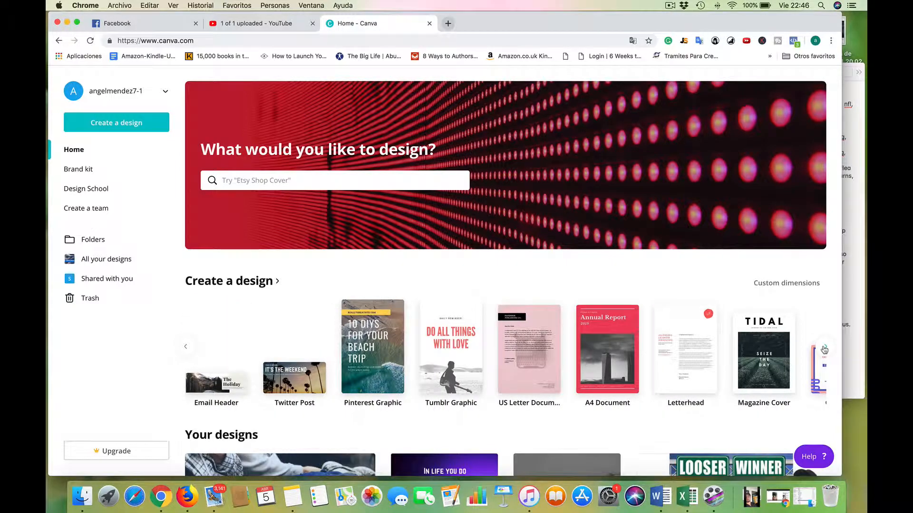
click(268, 180)
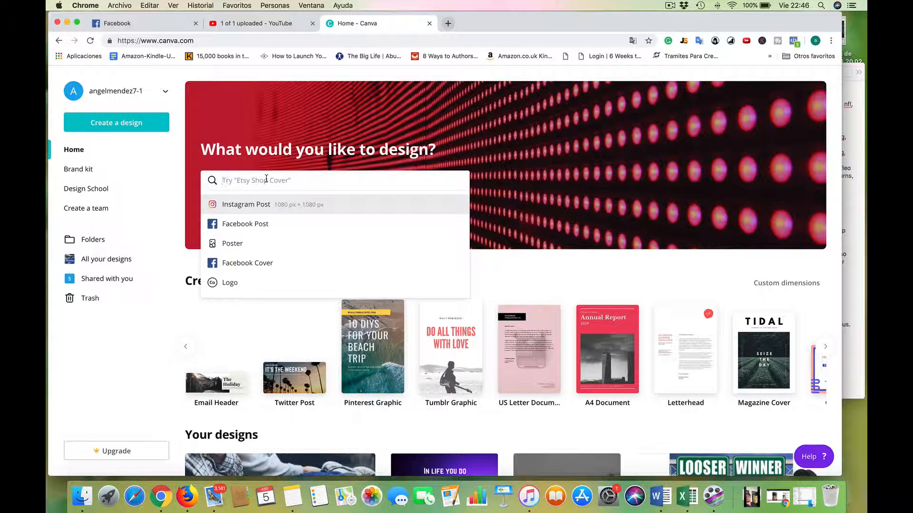
text(youtu)
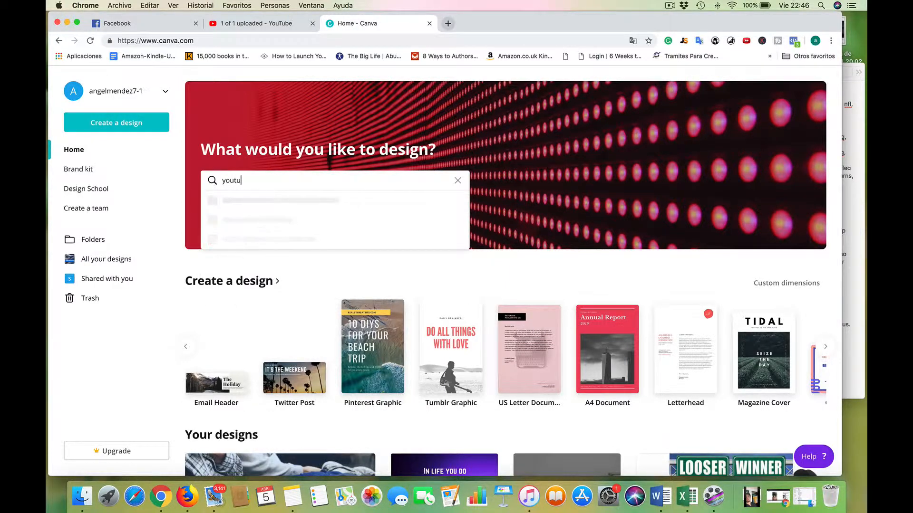
text(be)
click(269, 224)
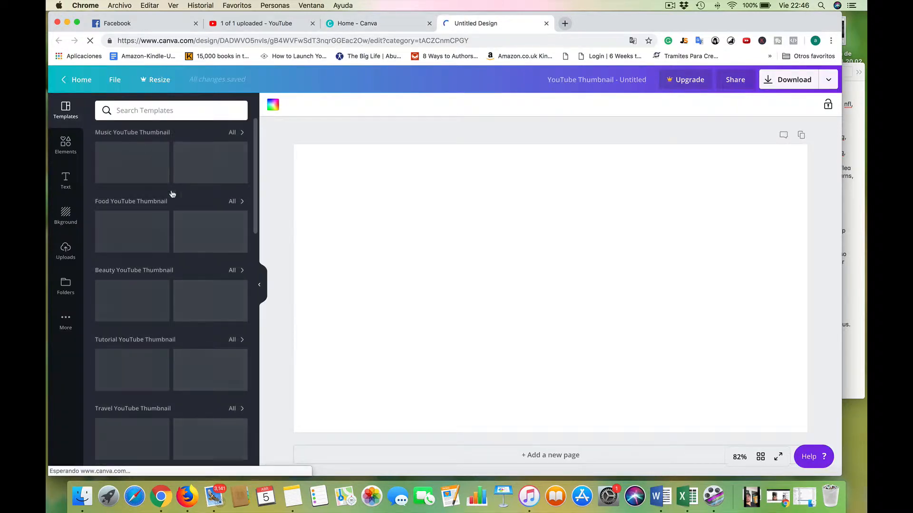
Browse the YouTube thumbnail templates and apply the "My Go-To Makeup Brushes" template to the blank page.
scroll(172, 301, down, 20)
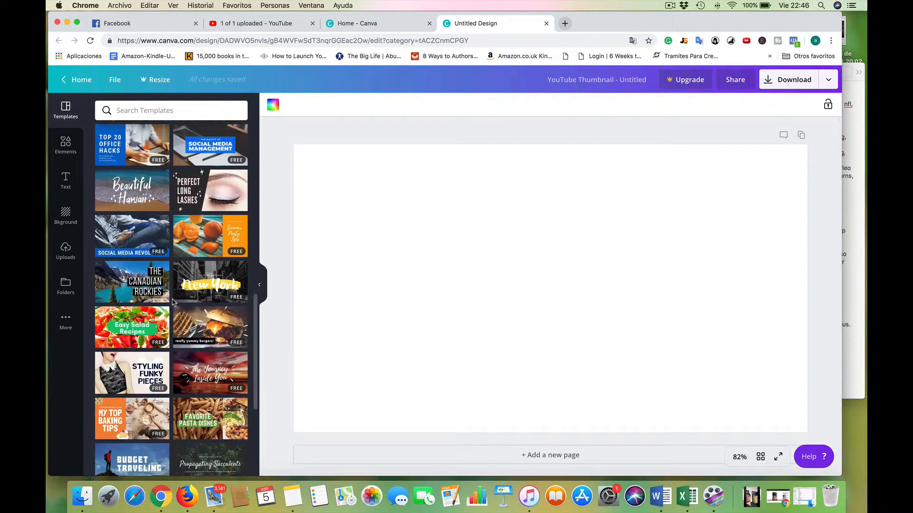
scroll(172, 302, down, 10)
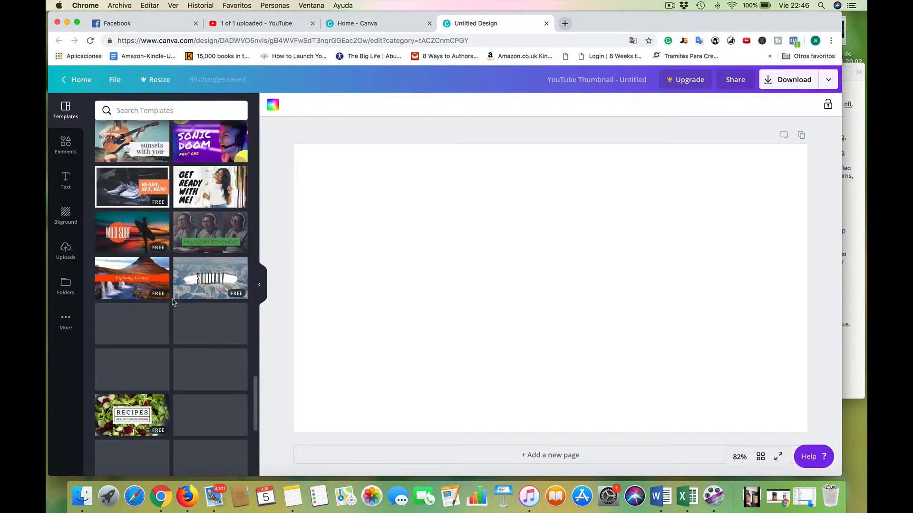
scroll(172, 303, down, 10)
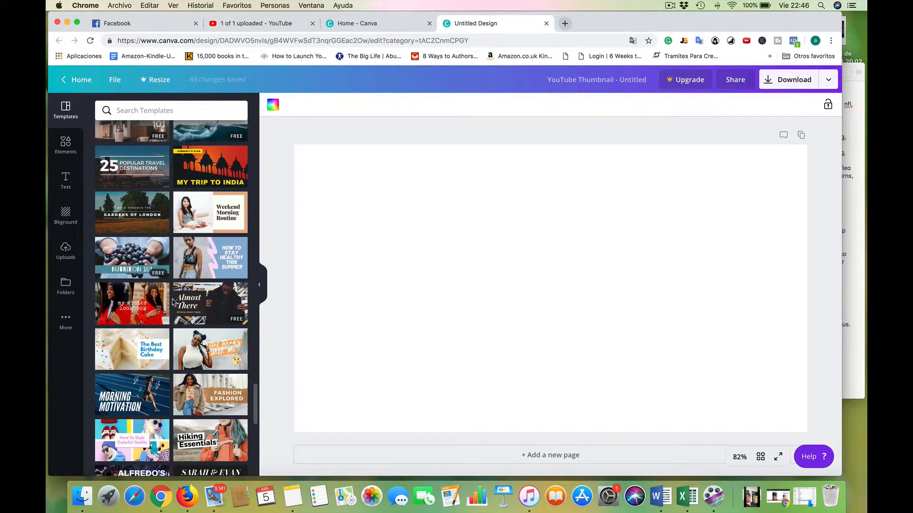
scroll(173, 302, down, 6)
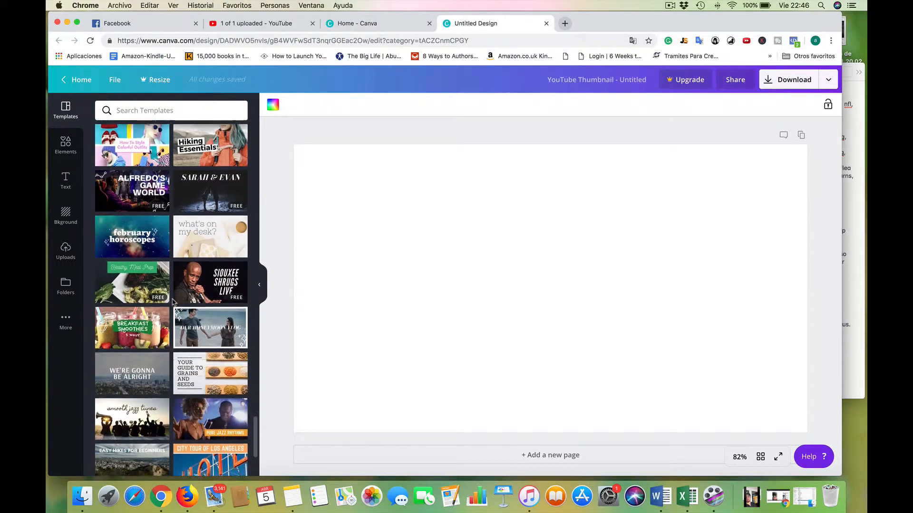
scroll(172, 303, down, 10)
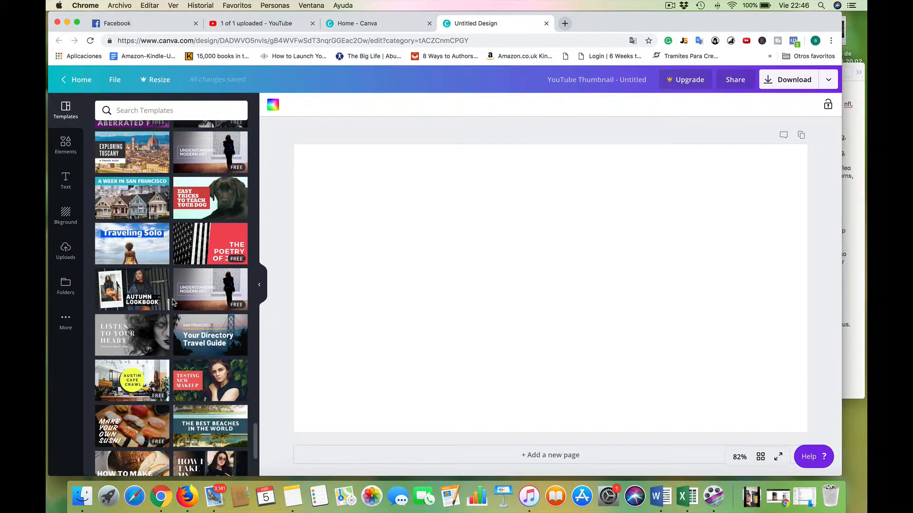
scroll(174, 302, down, 8)
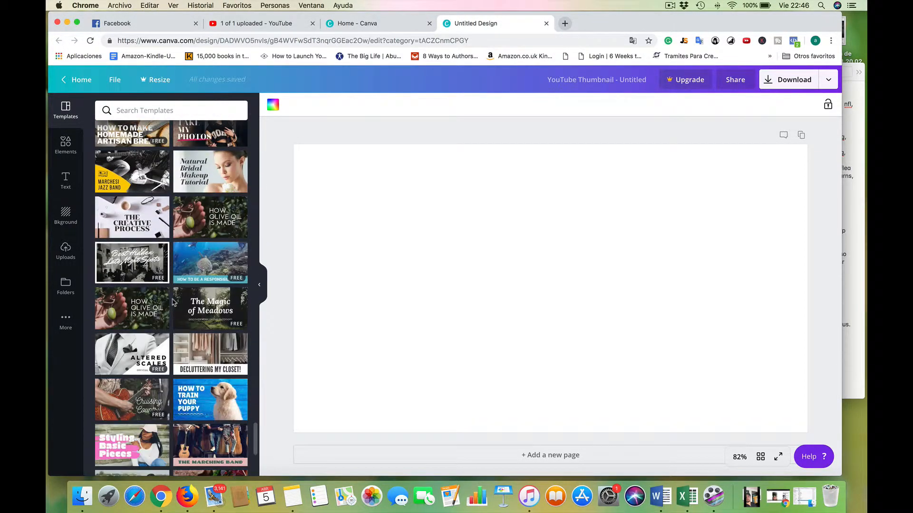
scroll(173, 302, down, 10)
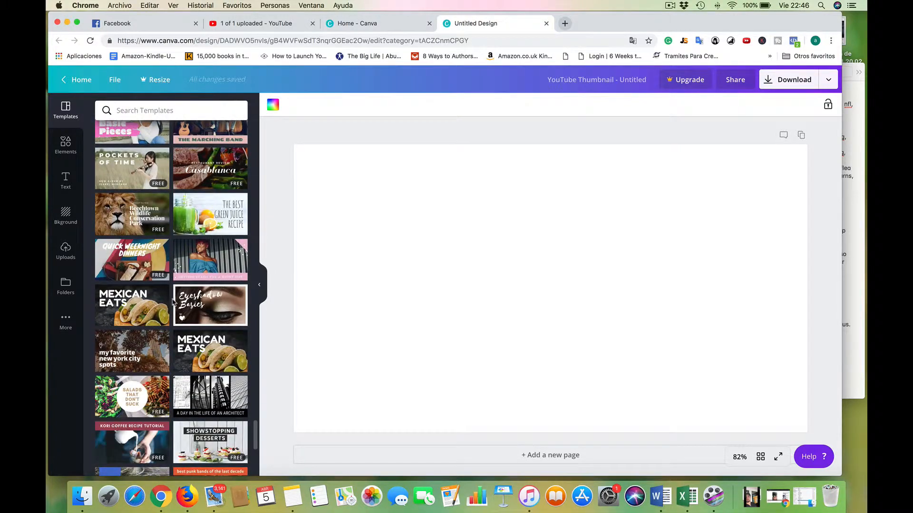
scroll(173, 303, down, 5)
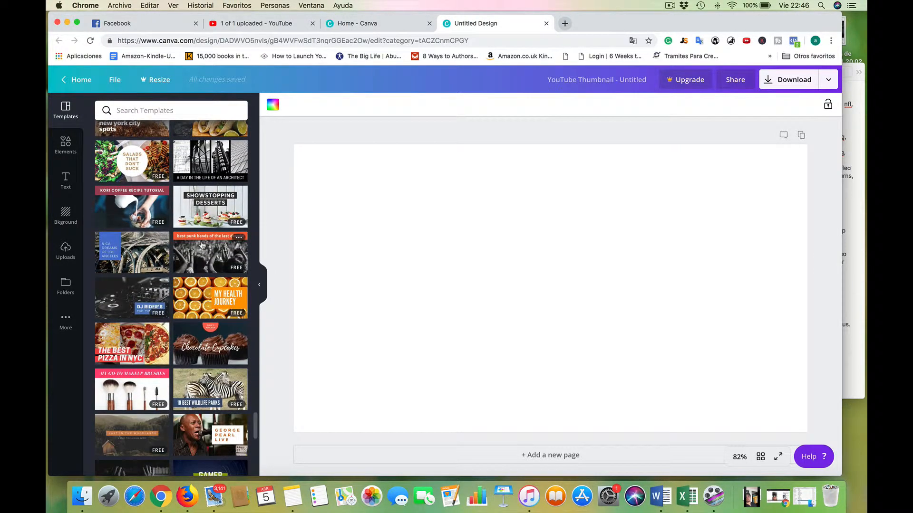
scroll(202, 245, down, 3)
click(134, 327)
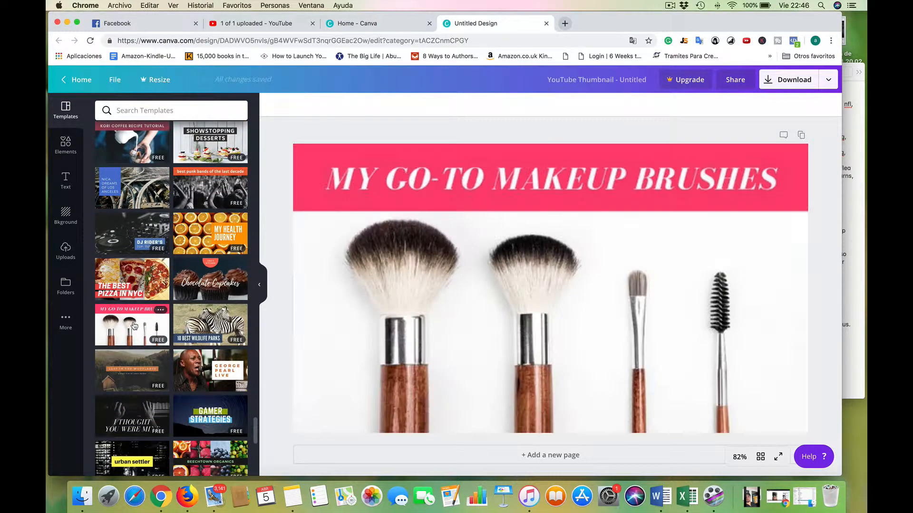
Replace the template's heading with the video title "Unboxing an Amazon Package" copied from the YouTube upload page.
double_click(601, 173)
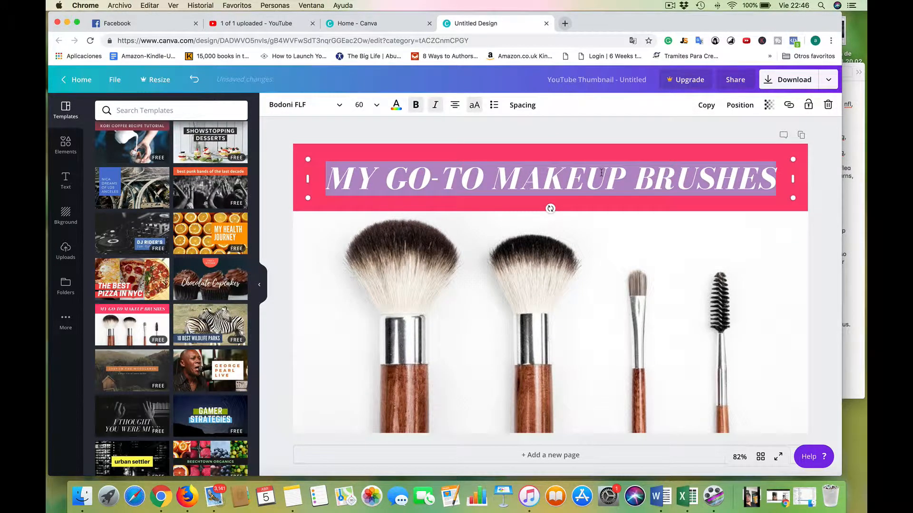
triple_click(535, 178)
click(274, 29)
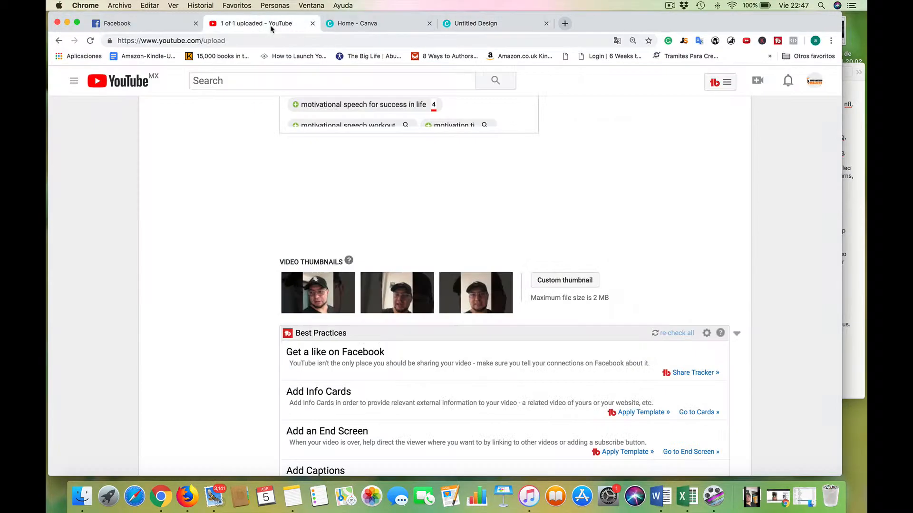
scroll(326, 200, up, 15)
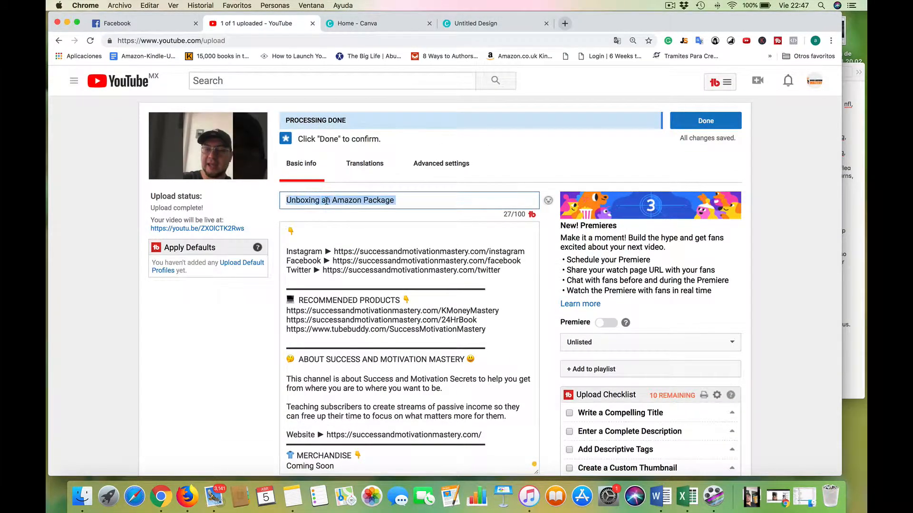
right_click(326, 200)
click(342, 268)
click(473, 23)
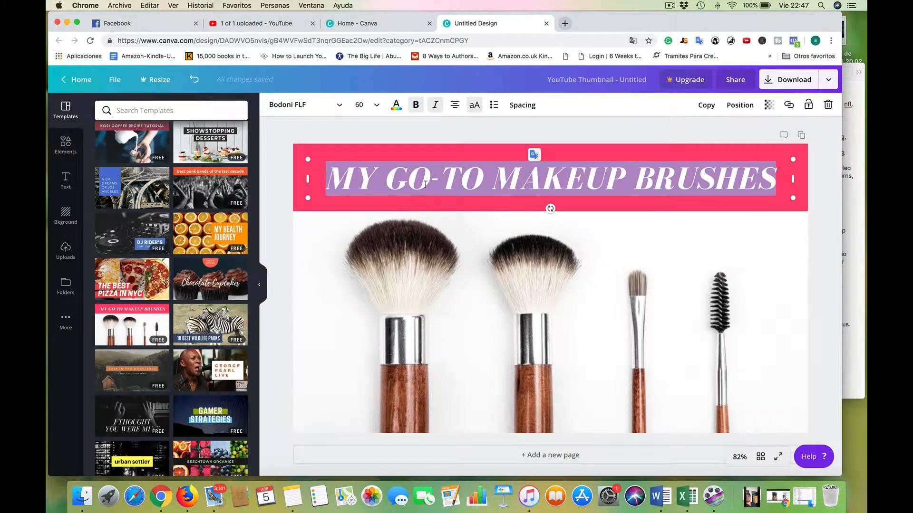
text(UNBOXING AN AMAZON PACKAGE)
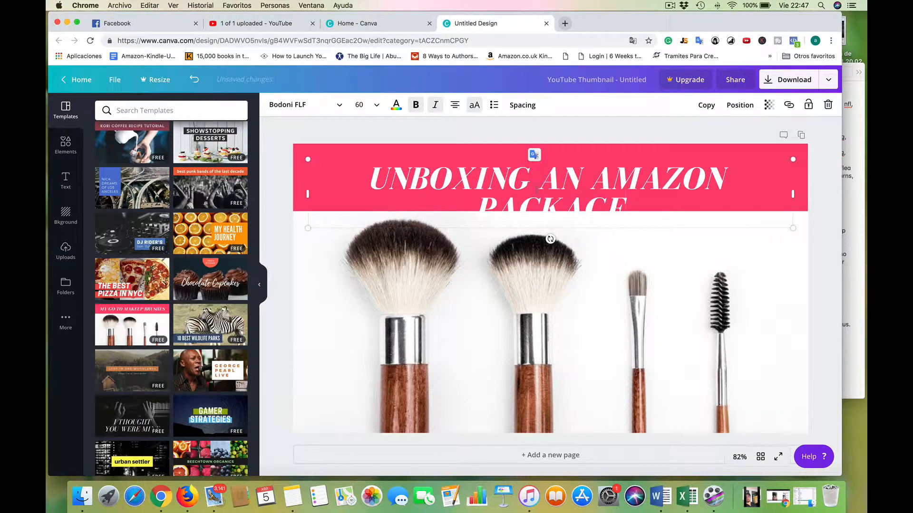
Reduce the heading's font size to 56 so the title fits on one line in the banner.
click(374, 109)
scroll(372, 307, down, 2)
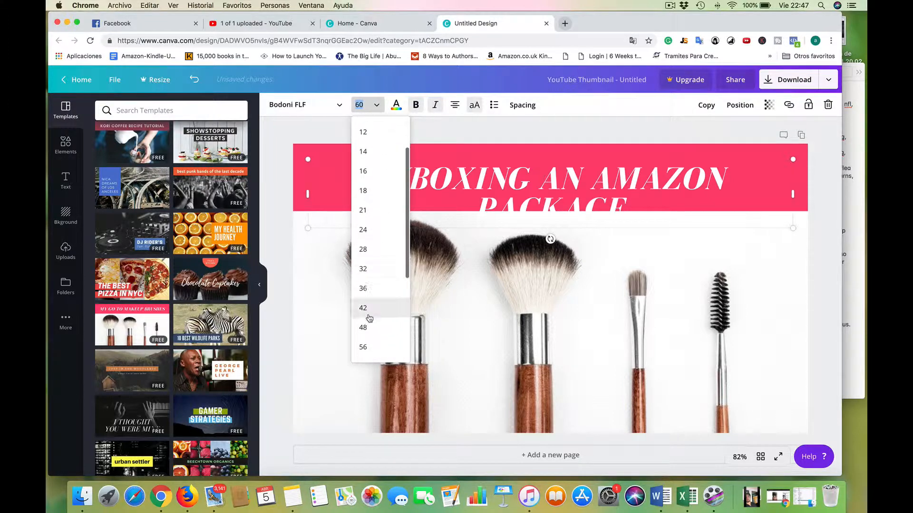
click(368, 328)
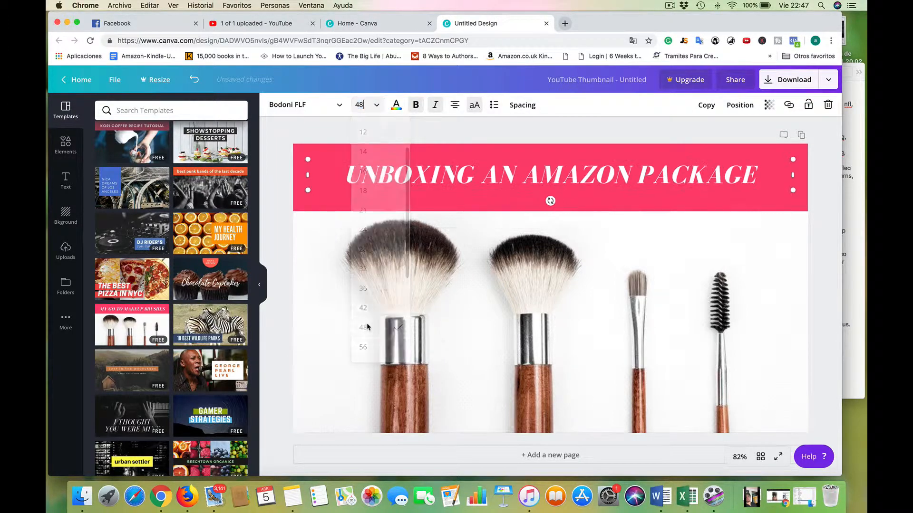
click(373, 109)
click(365, 263)
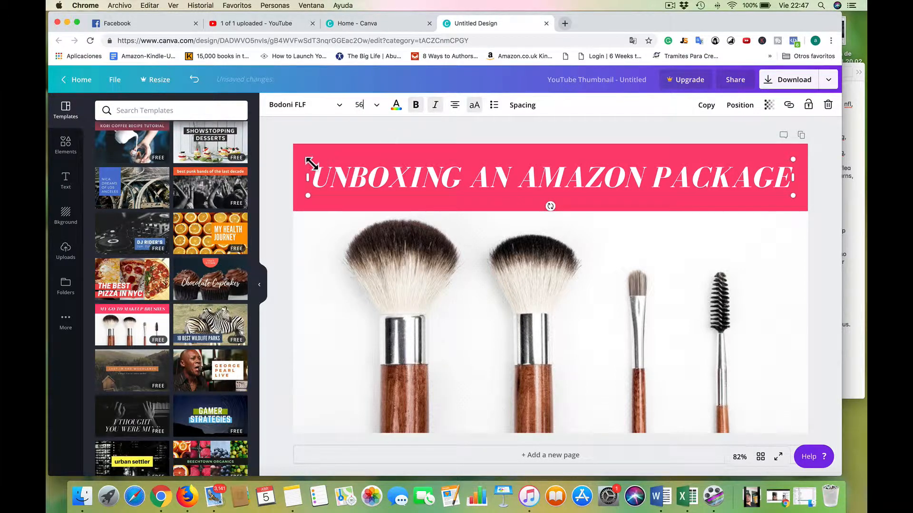
click(301, 105)
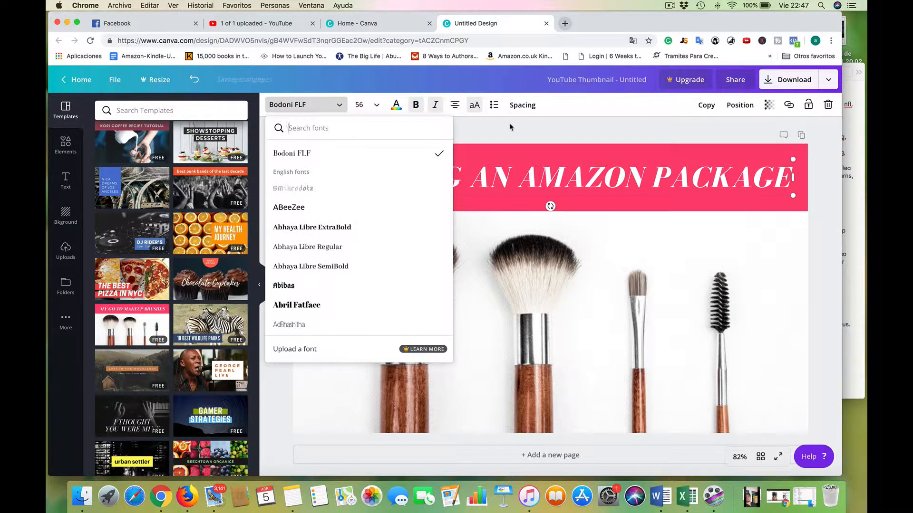
Change the pink banner behind the title to the custom red #ff0d0d.
click(331, 206)
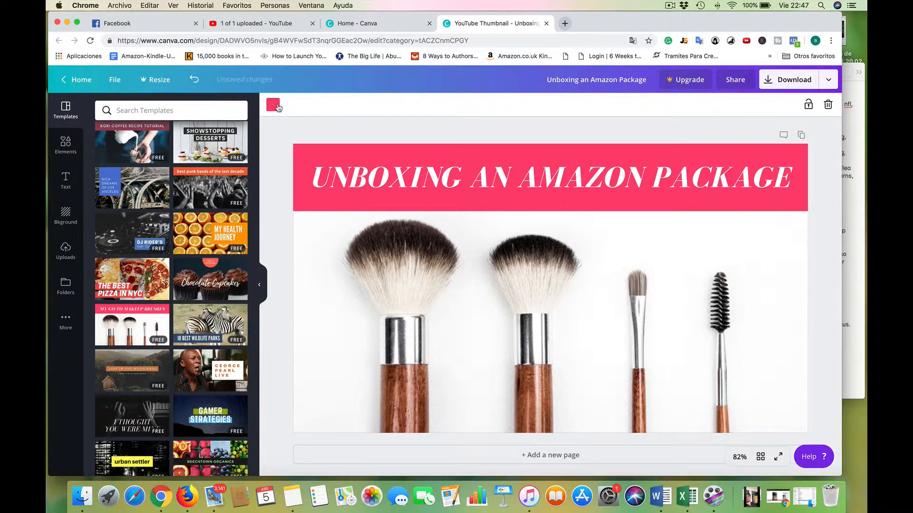
click(274, 105)
click(105, 203)
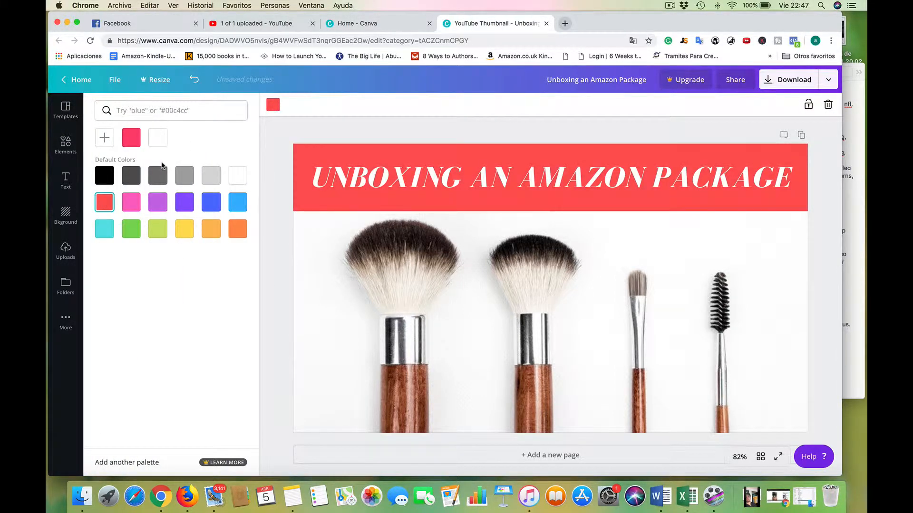
click(107, 139)
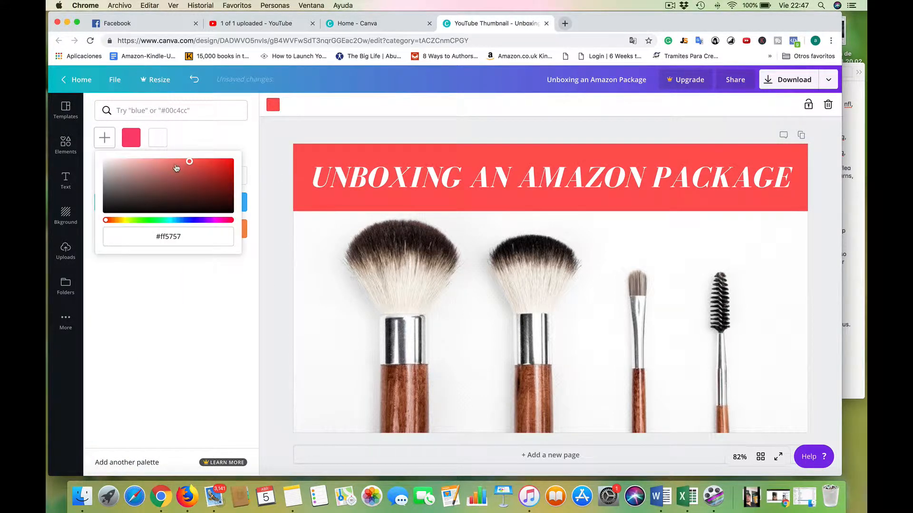
drag(189, 162, 223, 163)
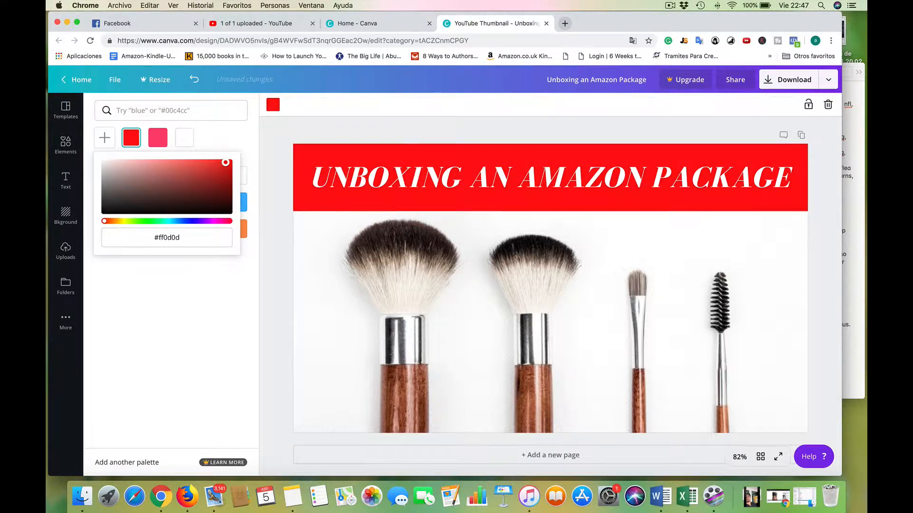
Delete the makeup brushes photo from the thumbnail.
click(473, 350)
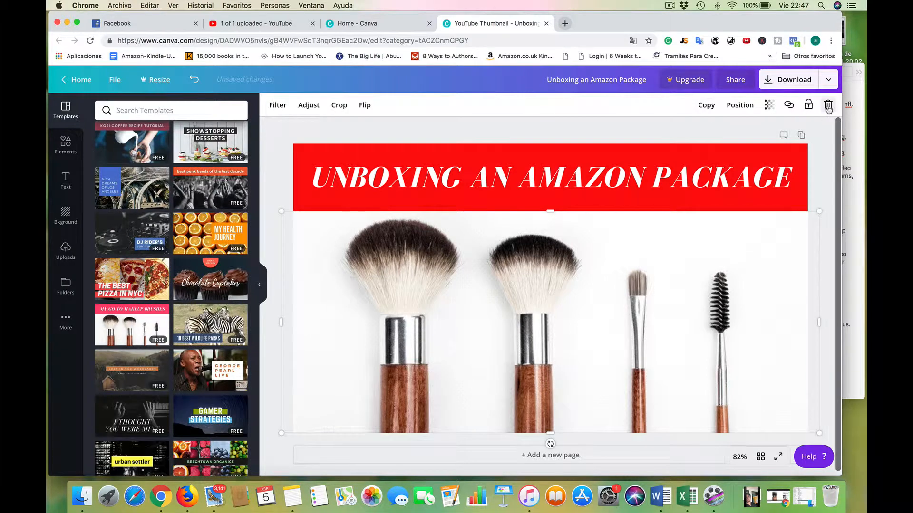
click(828, 105)
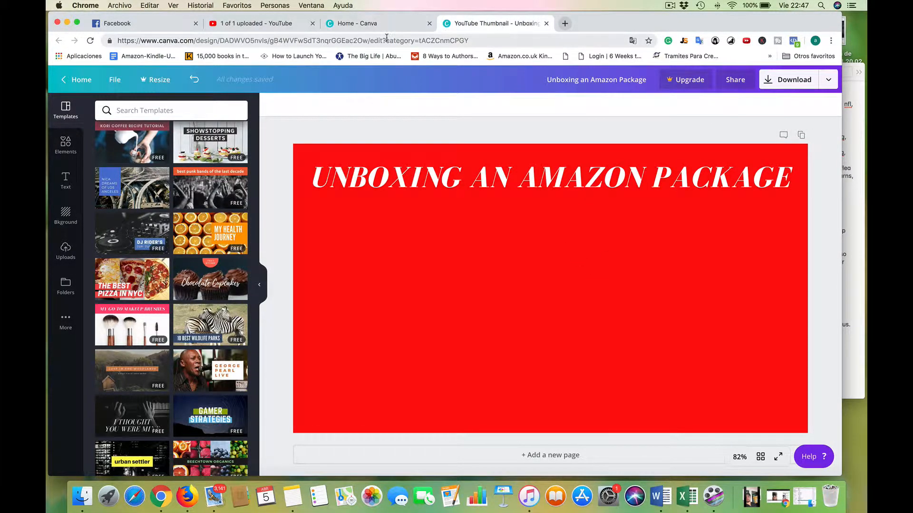
Open depositphotos.com in a new browser tab and search its stock images for "unboxing an amazon package".
click(564, 24)
text(depositphotos.com)
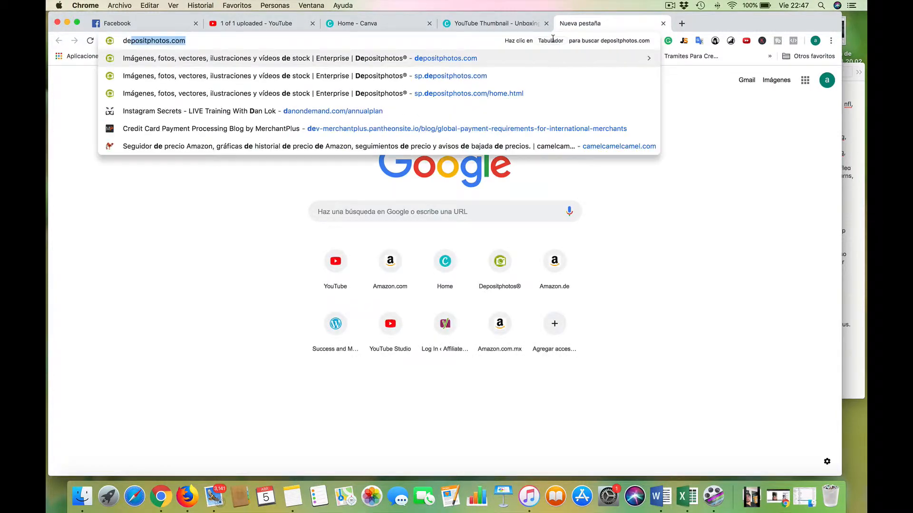
key(Return)
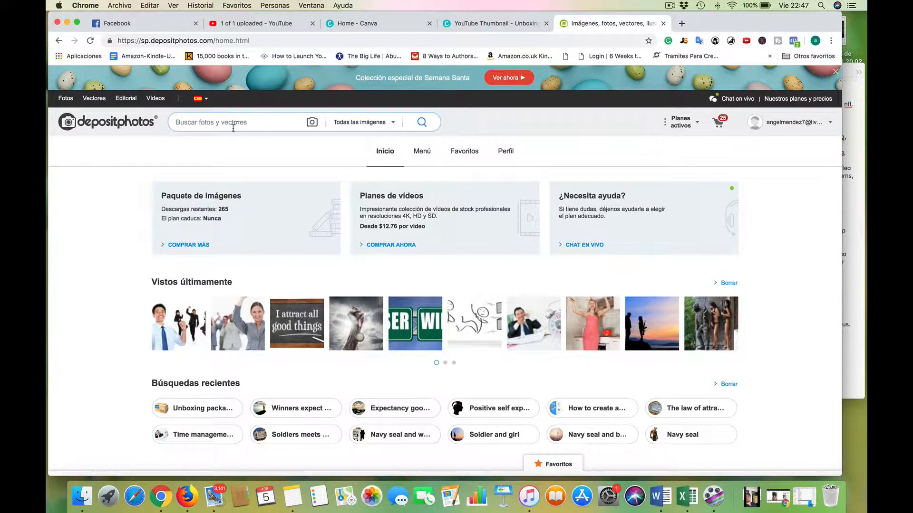
key(Return)
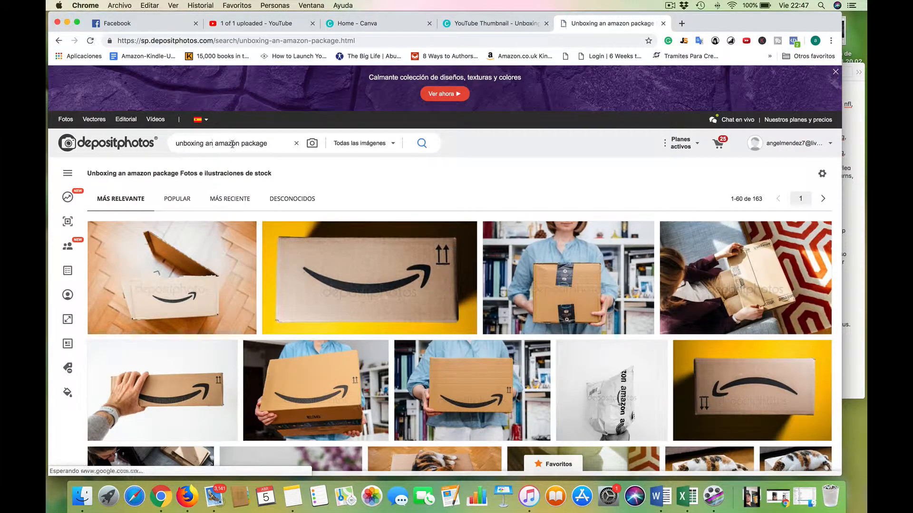
Look through the first page of package photos and open the next results page in a separate browser tab.
scroll(351, 209, down, 2)
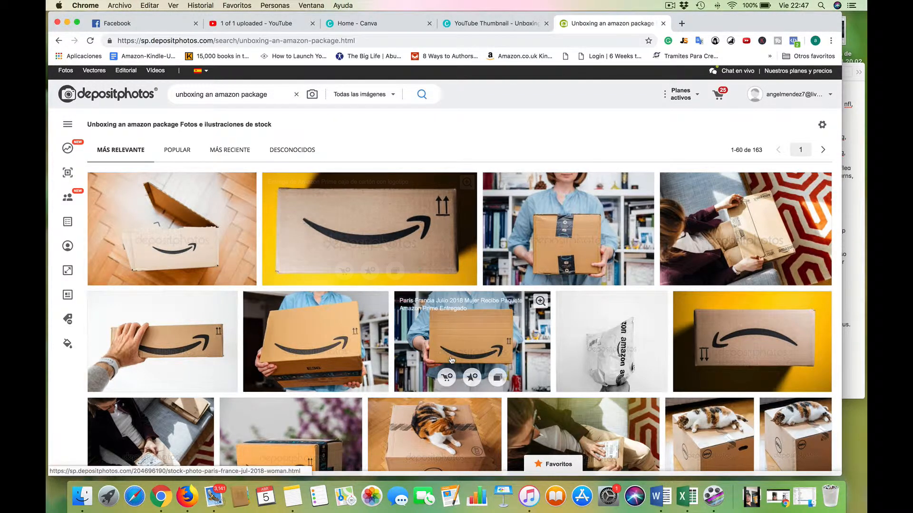
scroll(452, 360, down, 8)
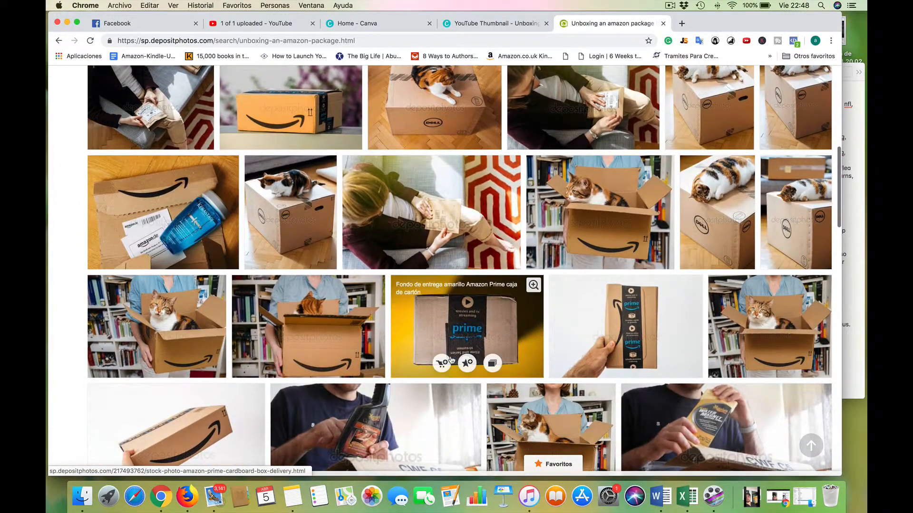
scroll(451, 360, down, 5)
scroll(452, 360, down, 8)
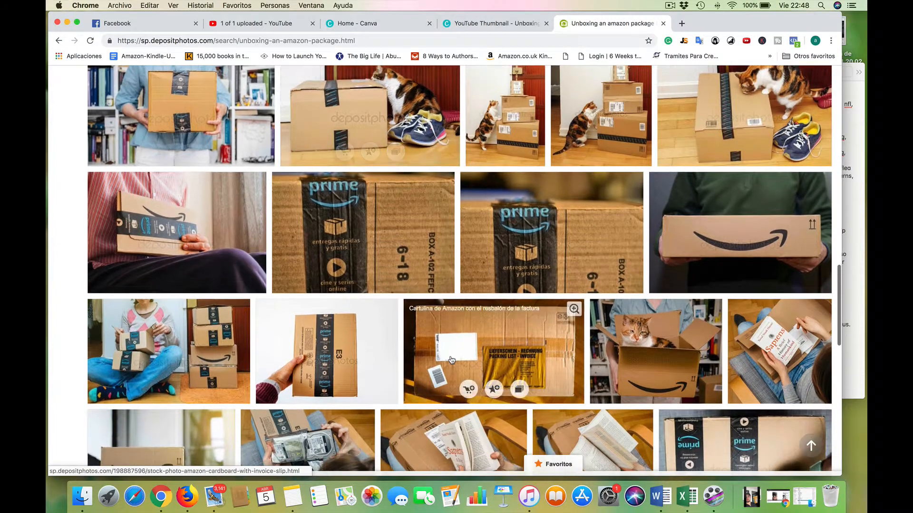
scroll(452, 360, down, 6)
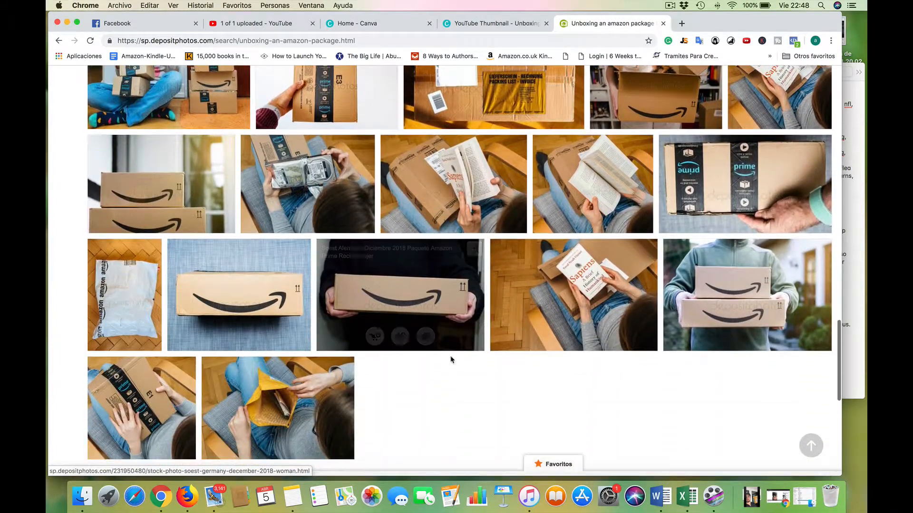
scroll(451, 359, down, 4)
right_click(448, 345)
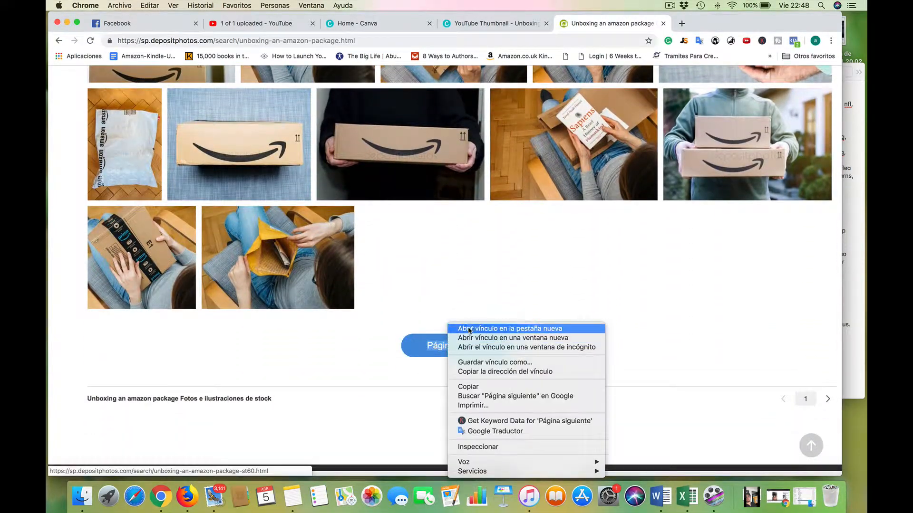
click(471, 327)
scroll(603, 247, up, 15)
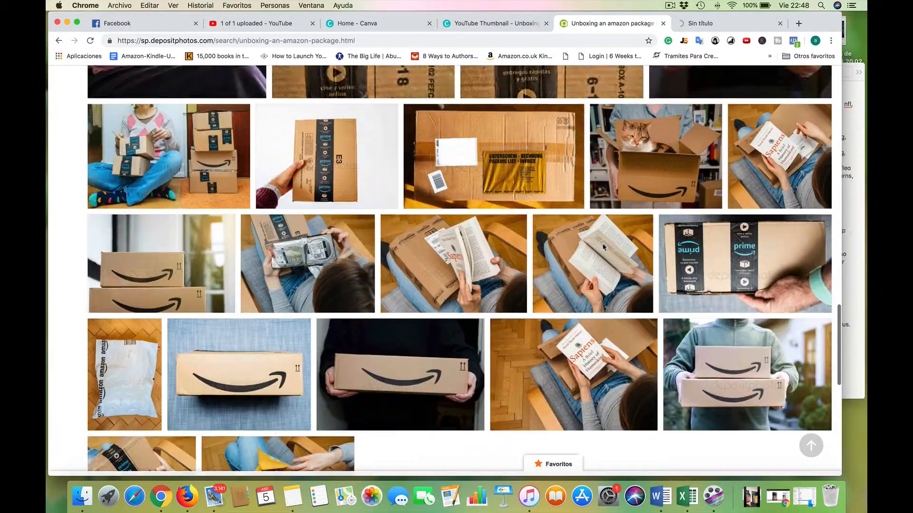
scroll(603, 248, up, 15)
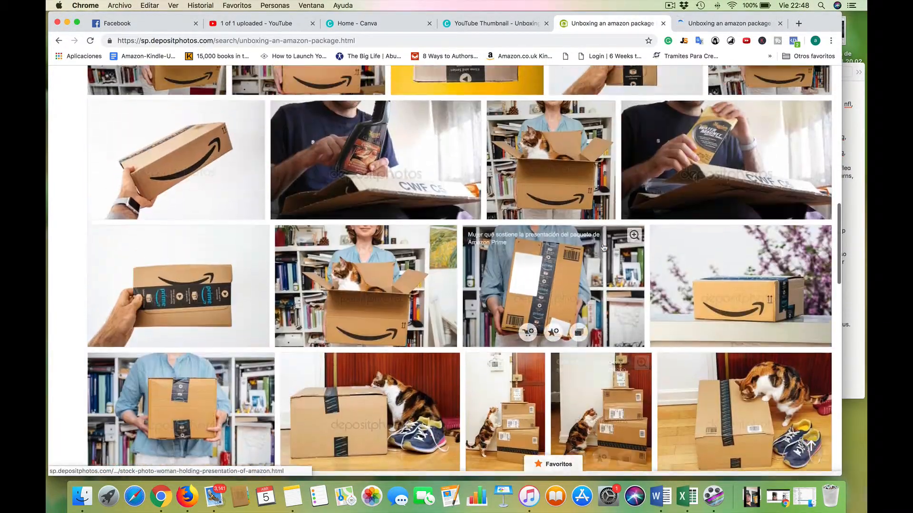
scroll(603, 248, up, 5)
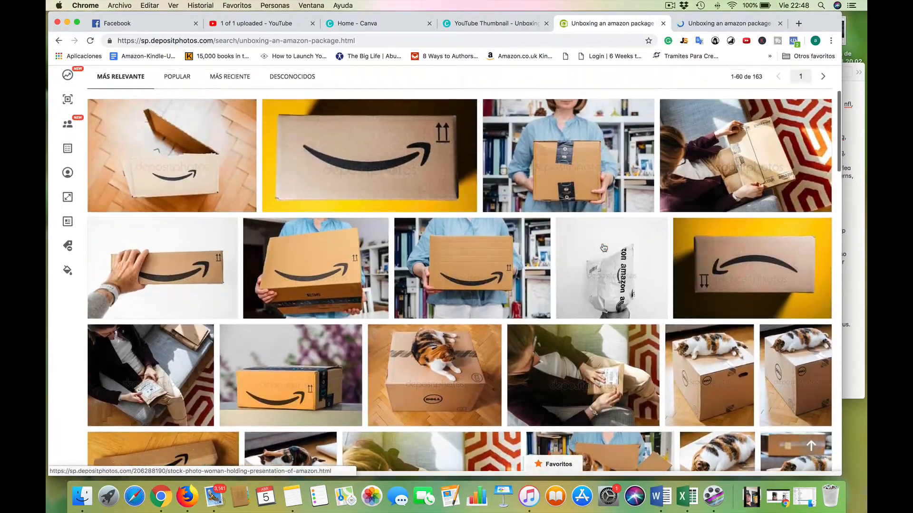
Examine the second page of stock results for a photo that suits the unboxing thumbnail.
click(674, 26)
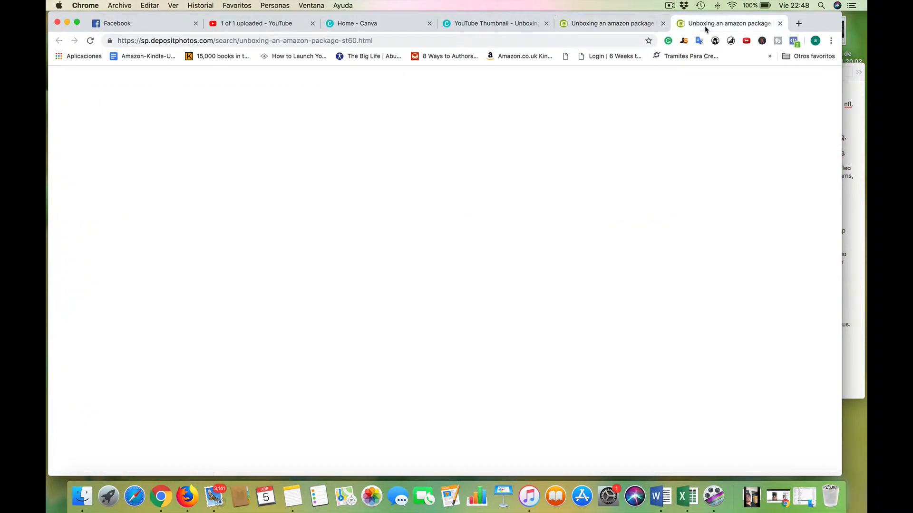
scroll(379, 271, down, 3)
scroll(379, 271, down, 10)
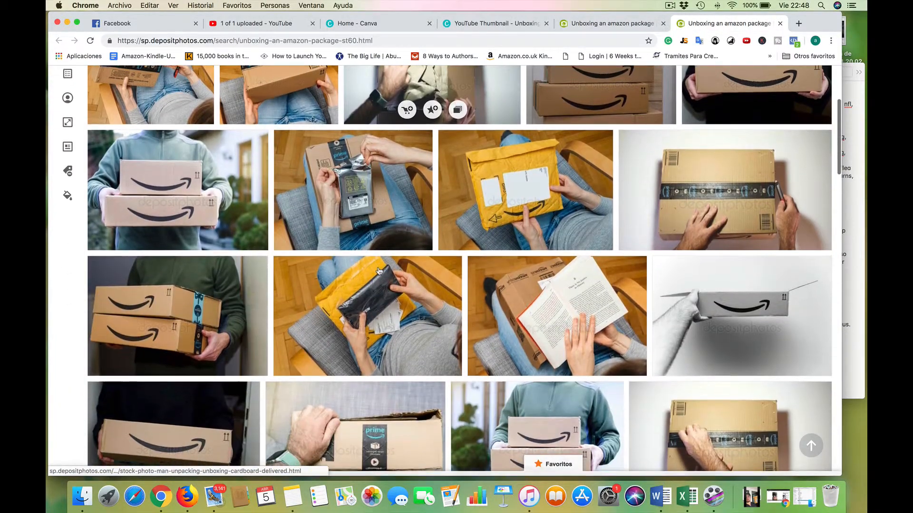
scroll(379, 271, down, 6)
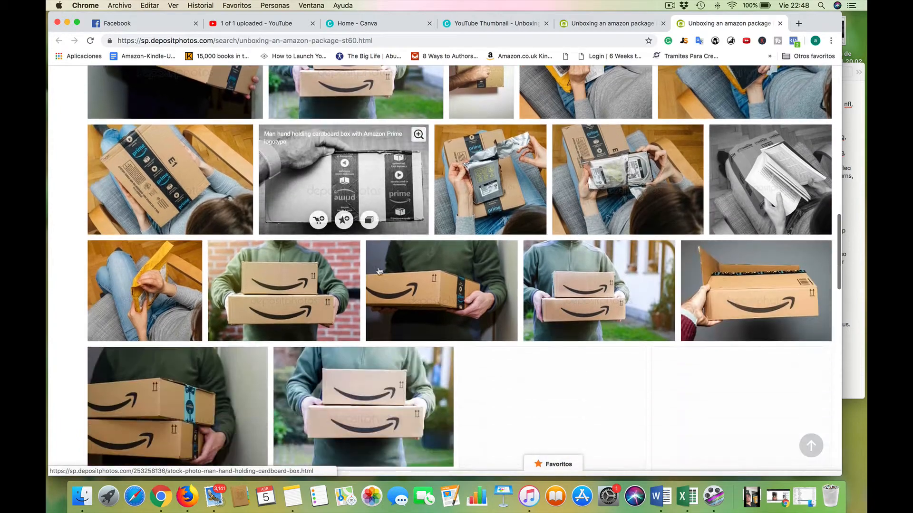
scroll(379, 271, down, 10)
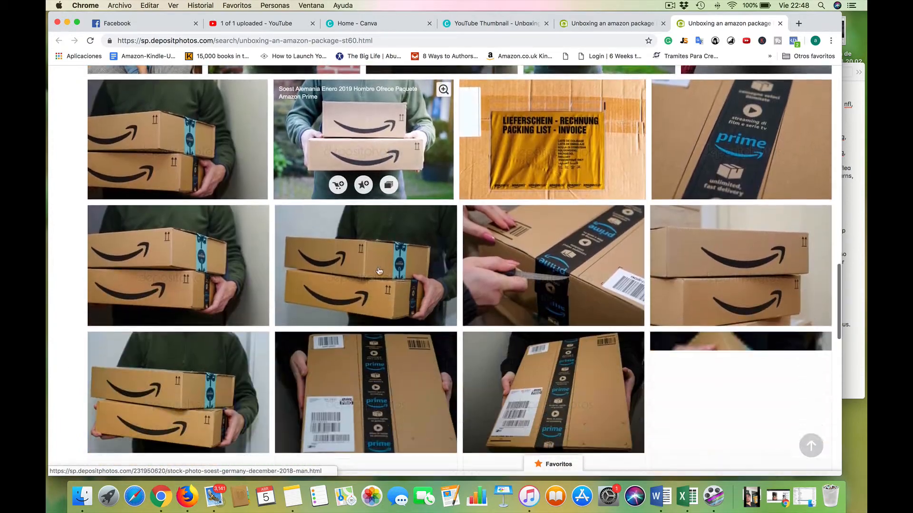
scroll(379, 271, down, 8)
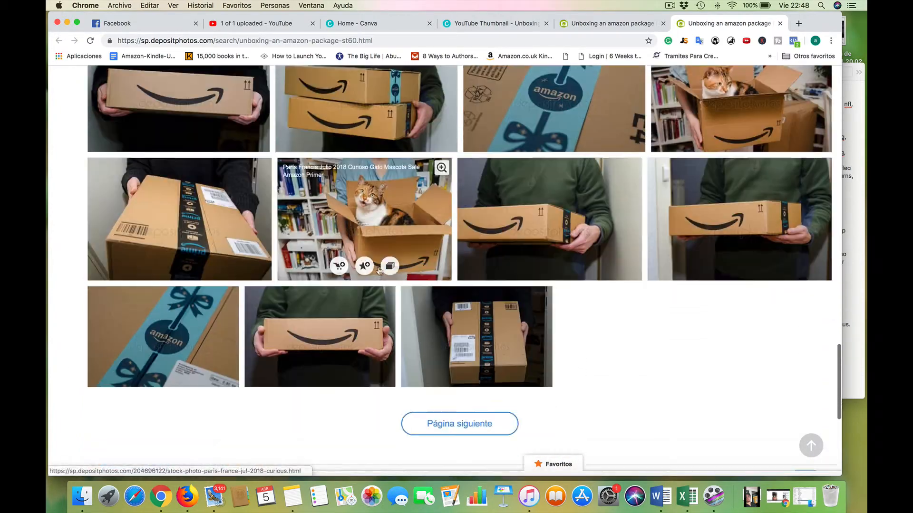
Go to the third page of results and review its package photos from beginning to end.
click(458, 165)
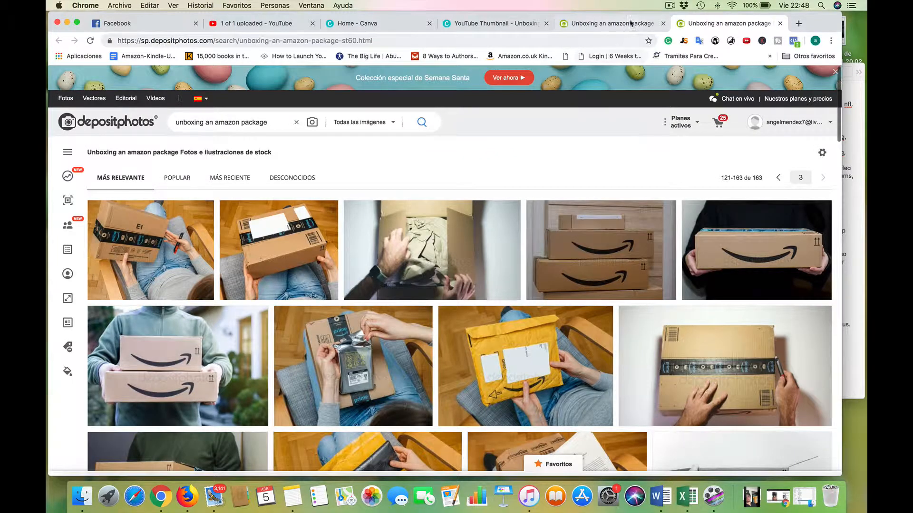
scroll(460, 364, down, 2)
scroll(461, 364, down, 6)
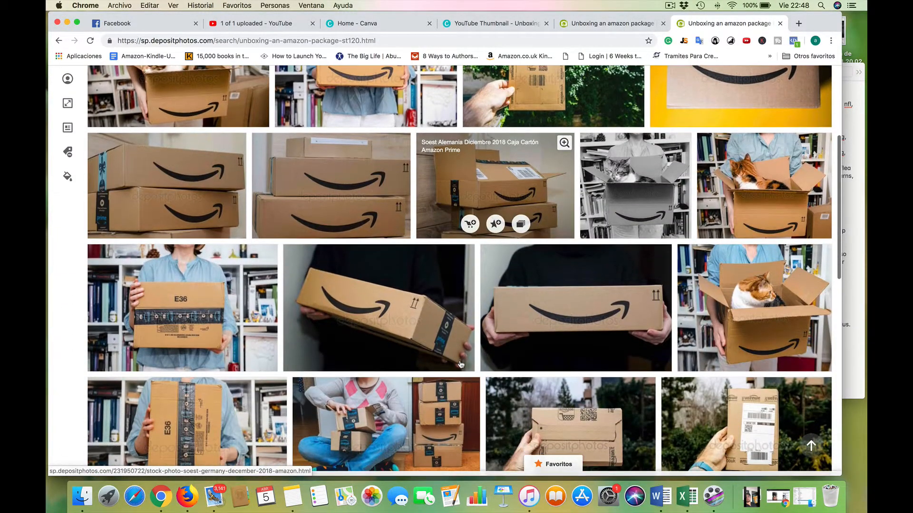
scroll(460, 364, down, 3)
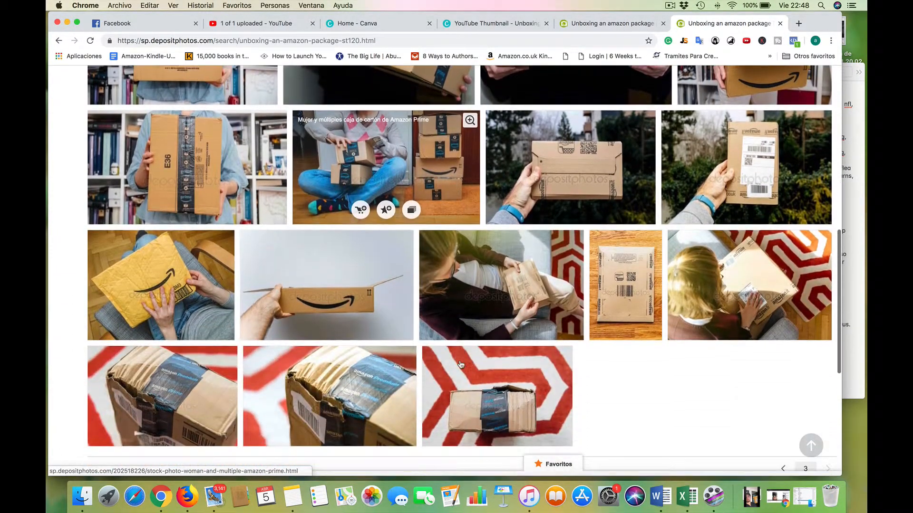
scroll(460, 364, up, 7)
scroll(460, 364, up, 2)
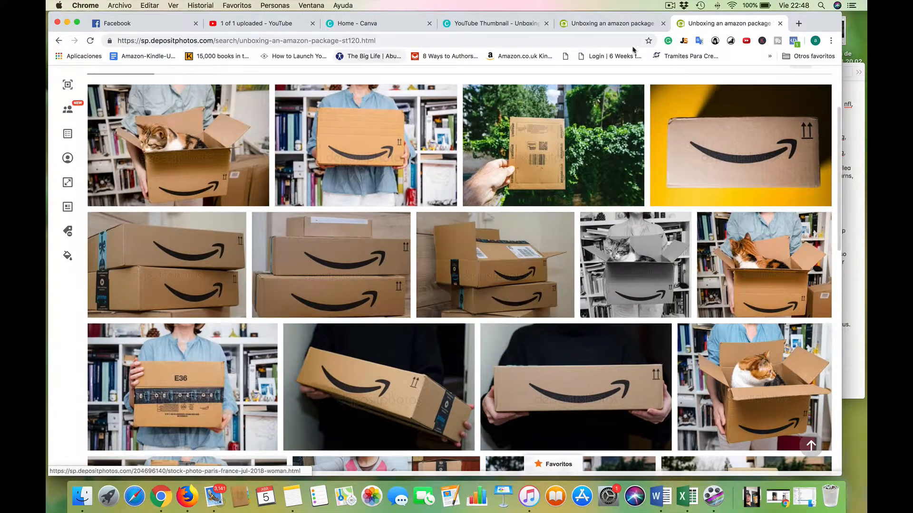
scroll(616, 256, down, 10)
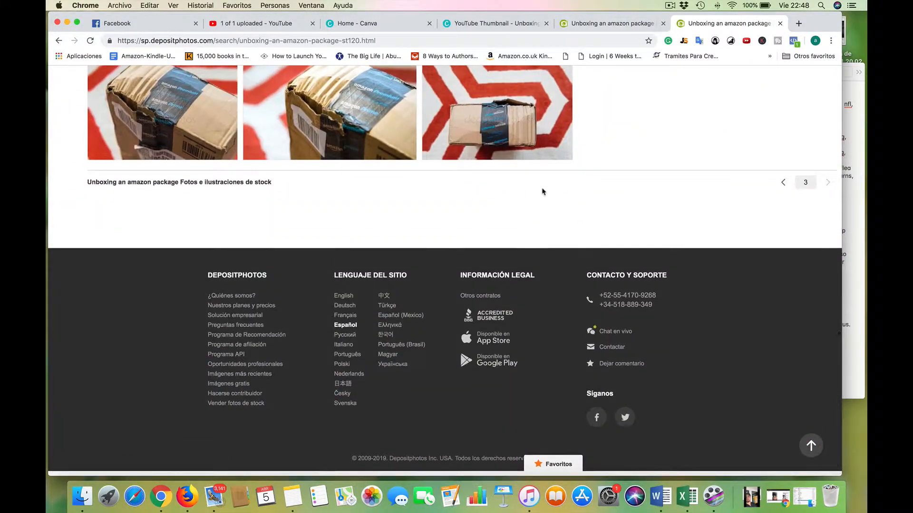
Return to the first results page and compare its Amazon box photos again for a suitable thumbnail image.
click(611, 23)
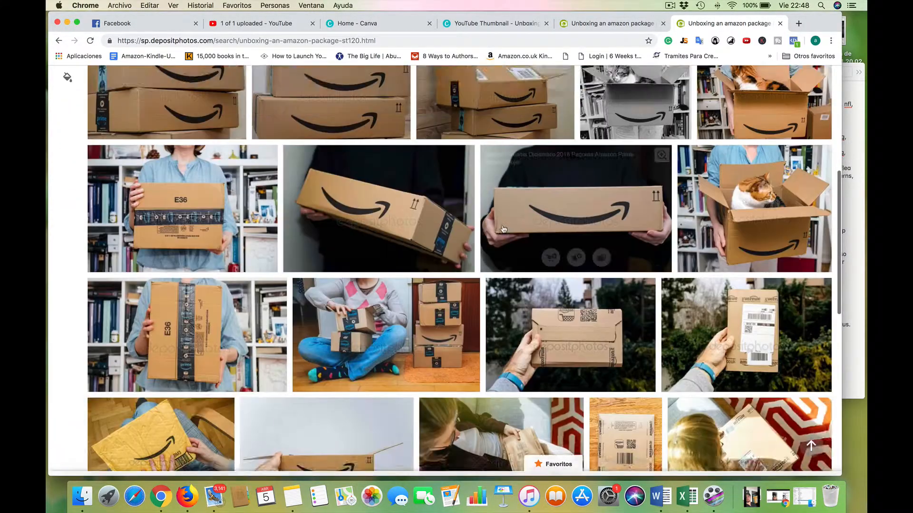
scroll(474, 310, down, 5)
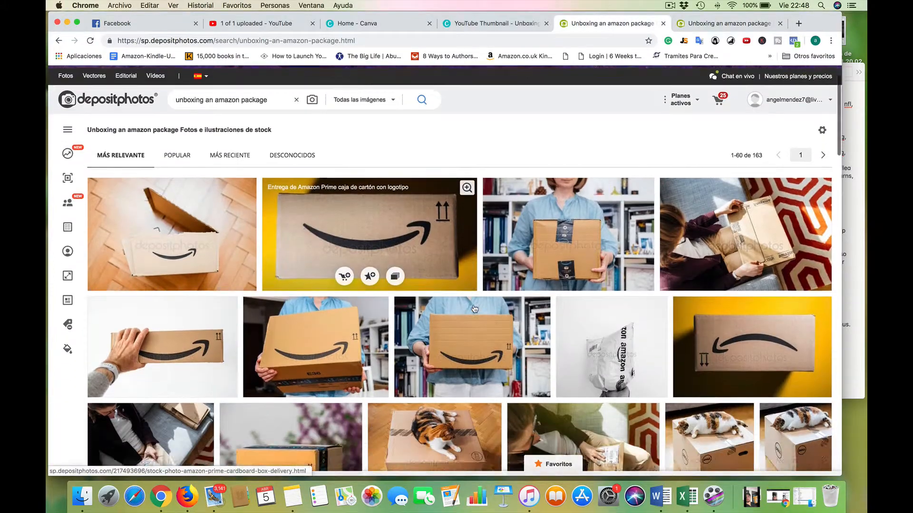
scroll(474, 309, up, 2)
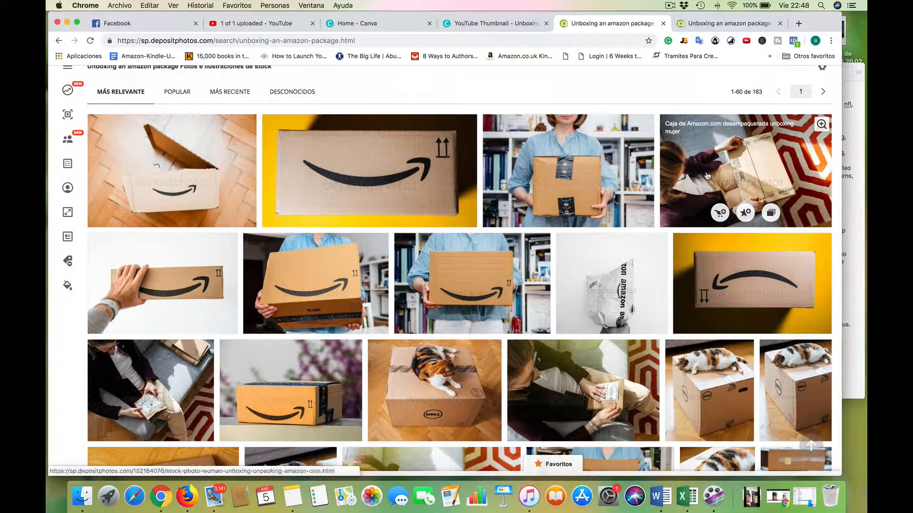
scroll(428, 237, down, 6)
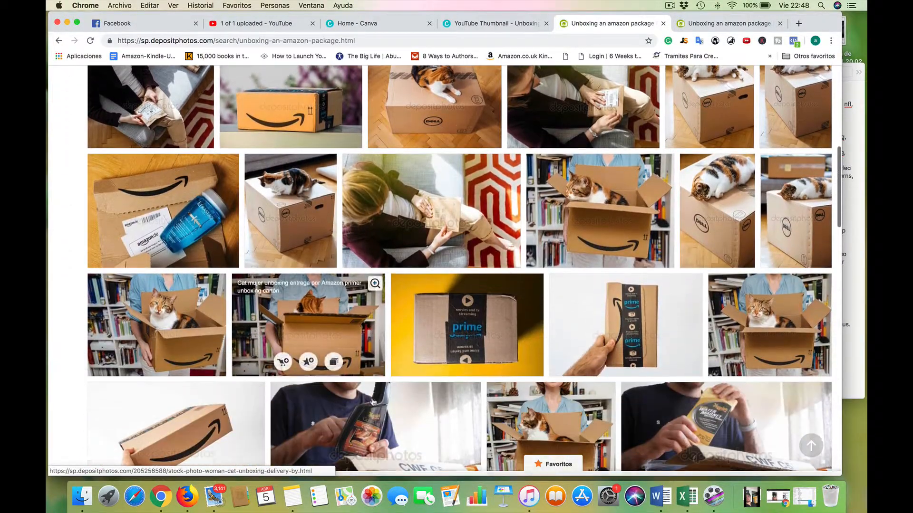
scroll(374, 402, up, 10)
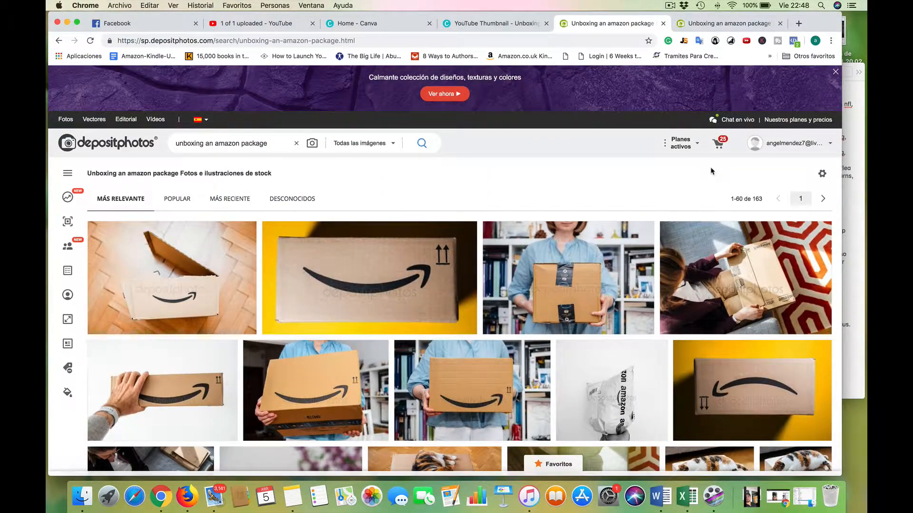
scroll(547, 238, down, 4)
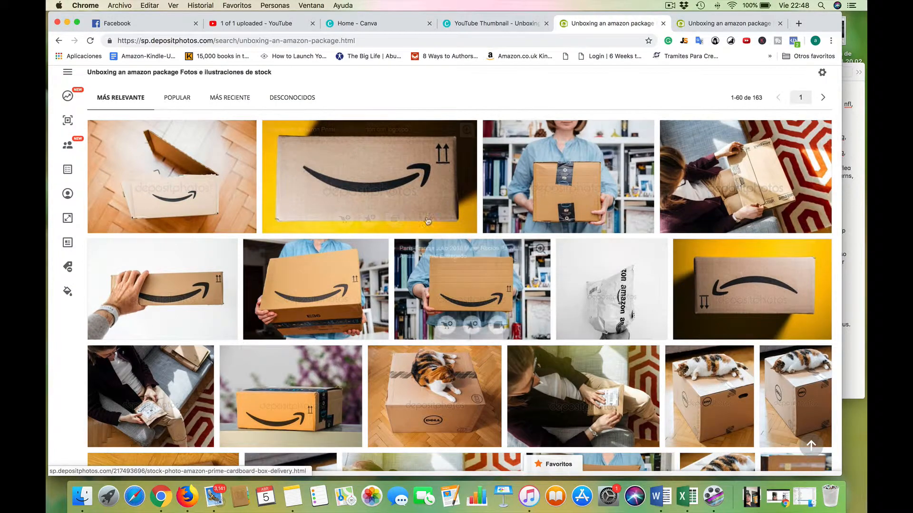
scroll(432, 323, down, 1)
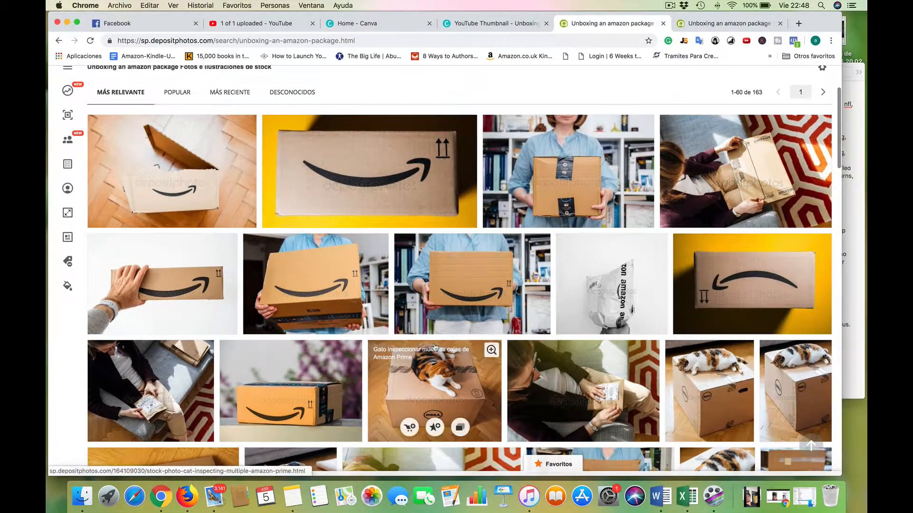
scroll(434, 347, down, 6)
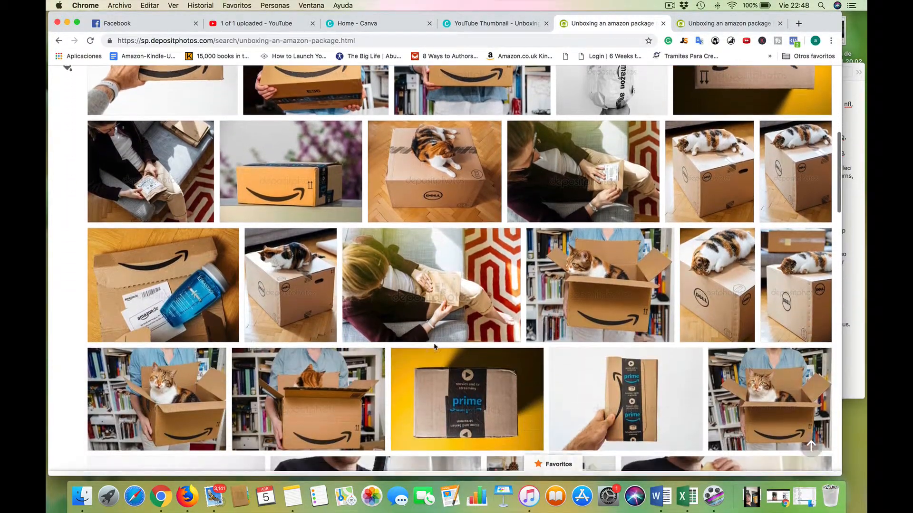
scroll(434, 347, down, 6)
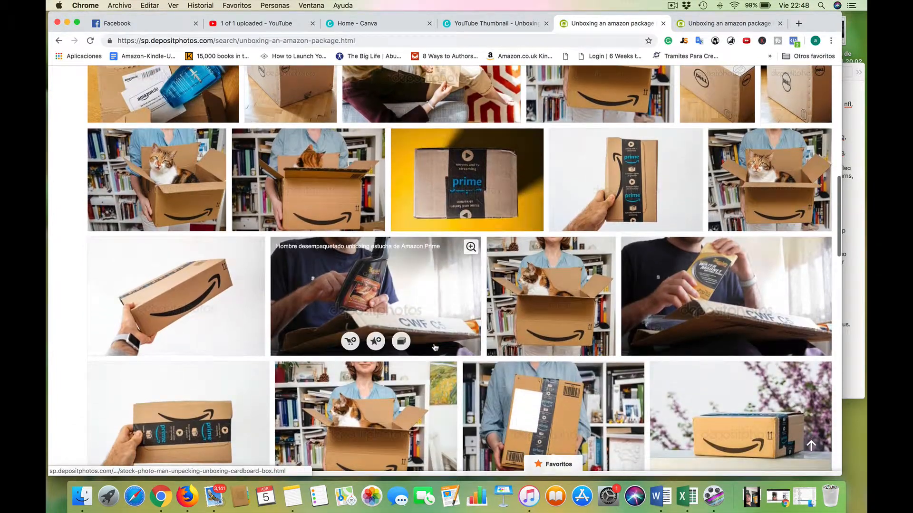
scroll(434, 347, down, 3)
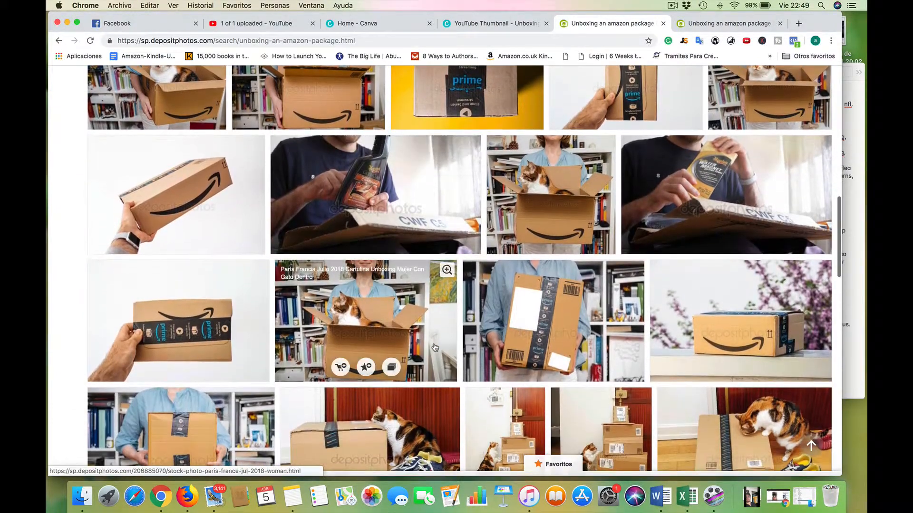
scroll(435, 347, down, 11)
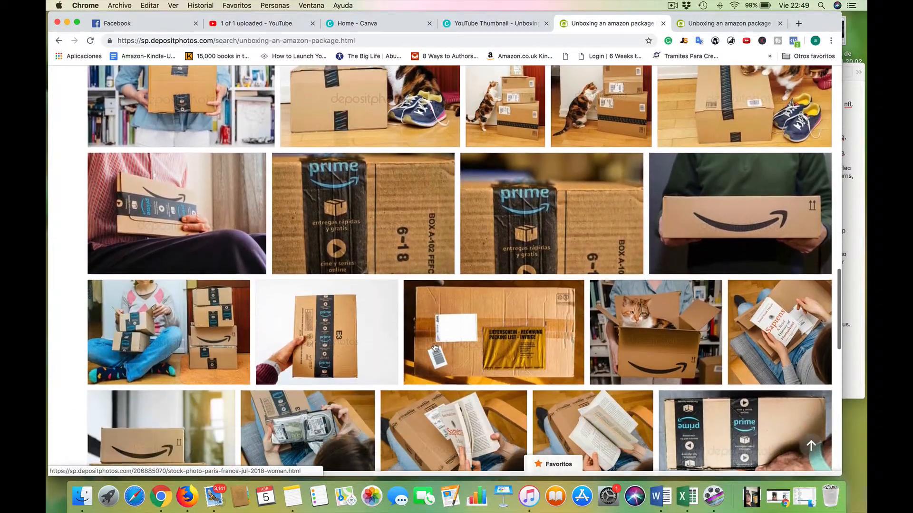
scroll(434, 347, down, 6)
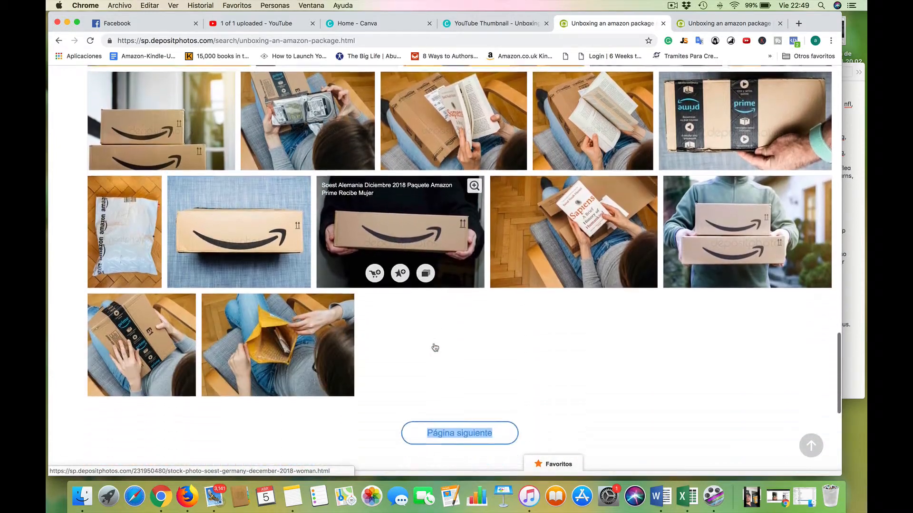
Download the Depositphotos photo of a woman holding an Amazon box on her lap in XL size, 4500 × 2947 JPG.
scroll(435, 347, up, 10)
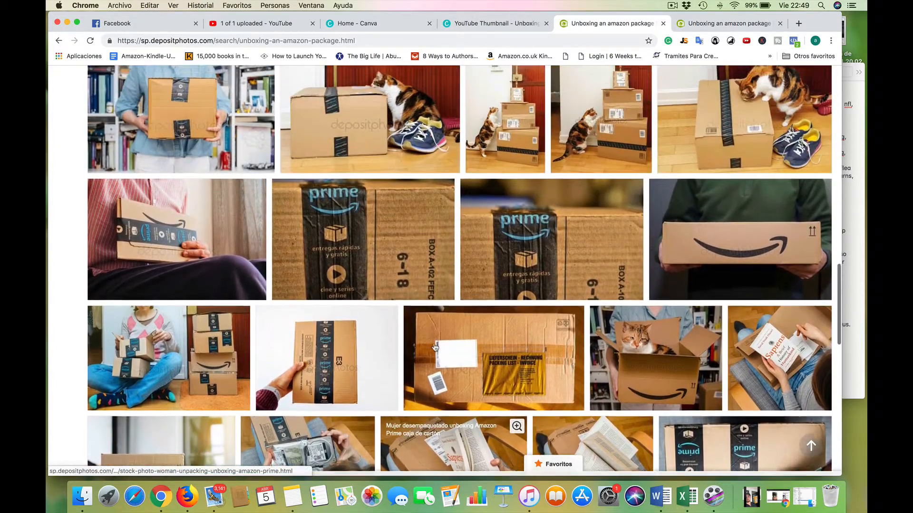
scroll(435, 348, up, 4)
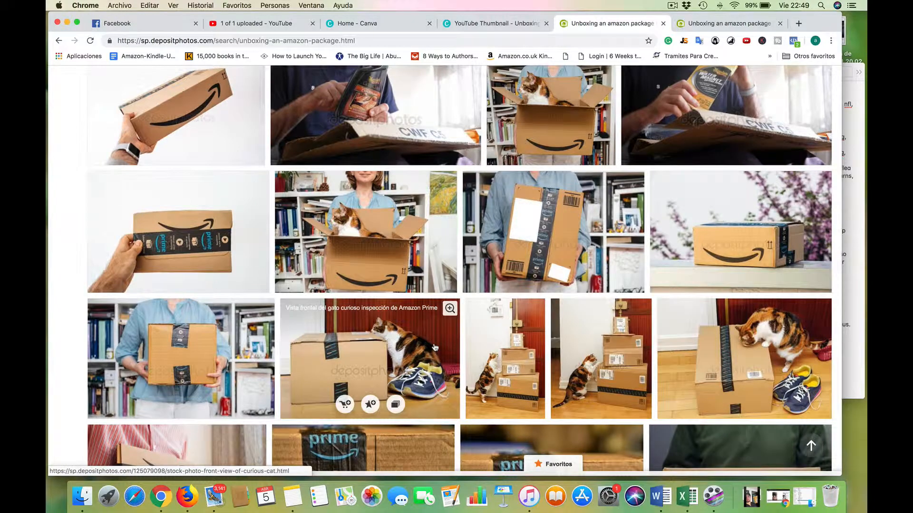
scroll(434, 347, up, 8)
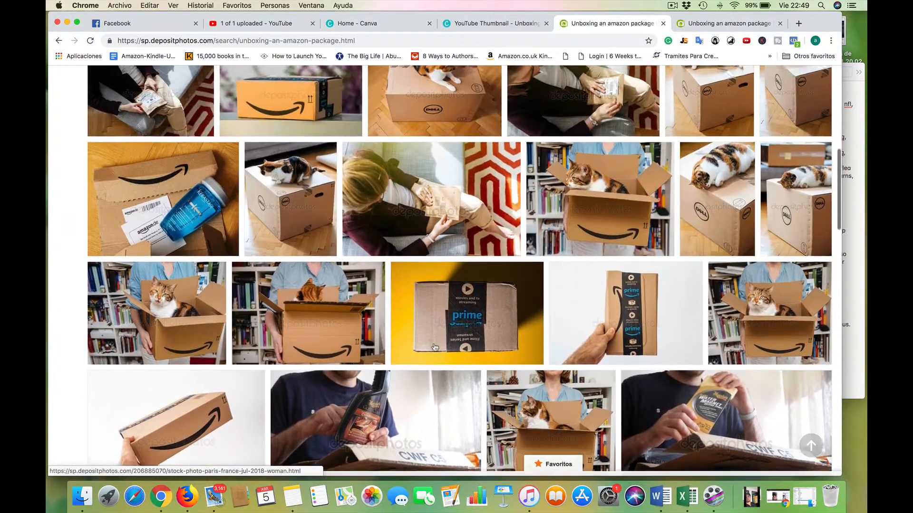
scroll(445, 284, up, 5)
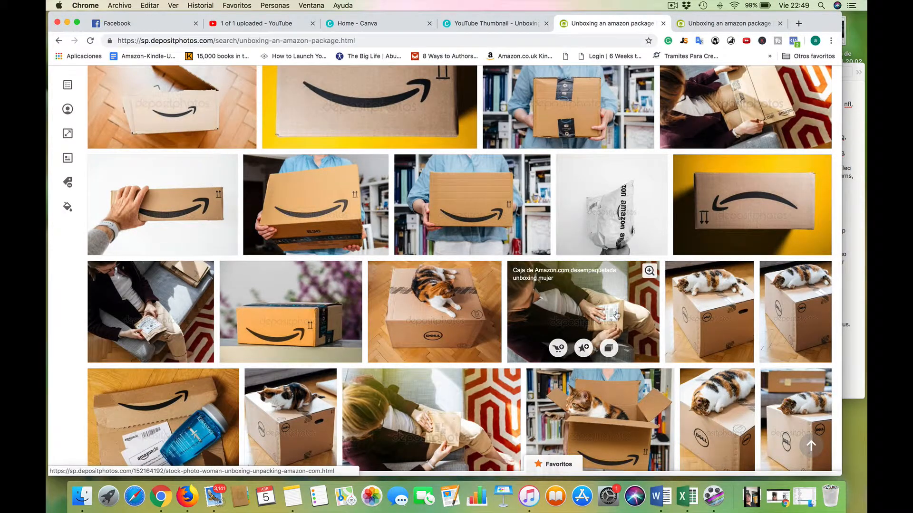
scroll(571, 304, up, 4)
click(713, 259)
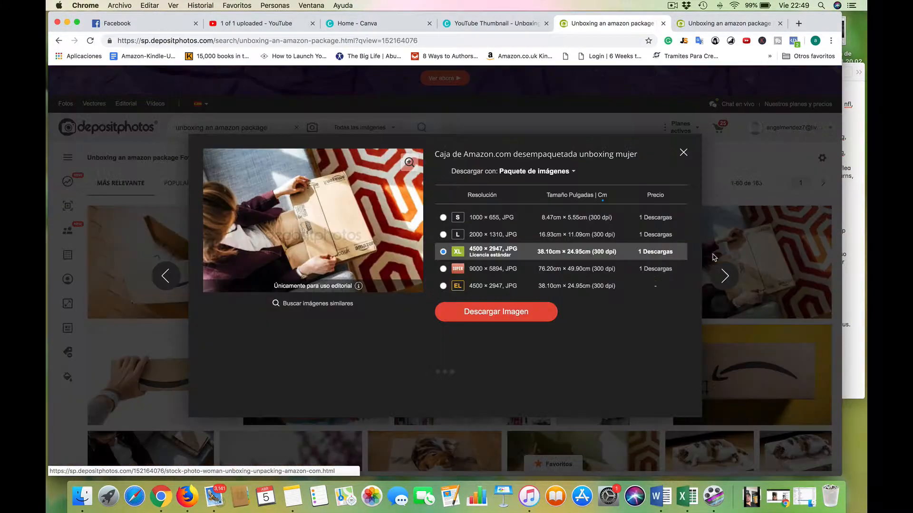
click(483, 317)
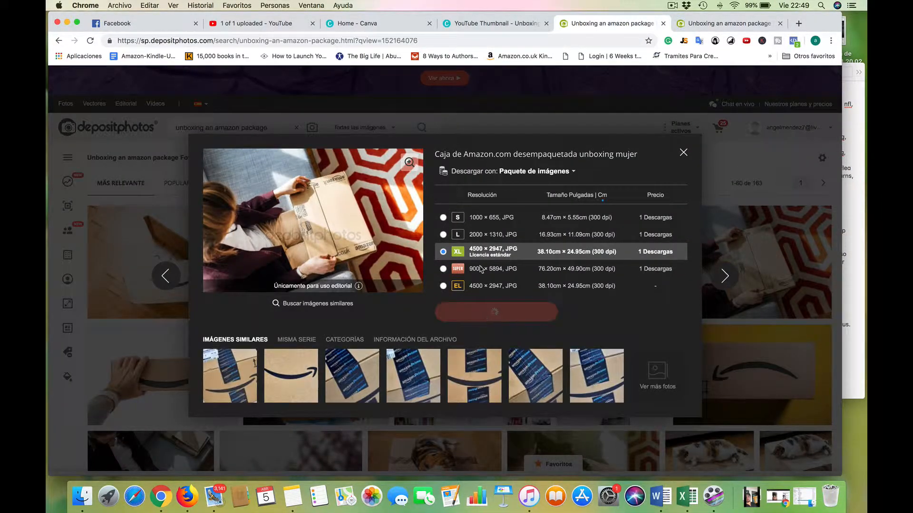
Switch to the Canva thumbnail, upload the downloaded Depositphotos JPG and place it against the page's upper-left corner.
click(479, 25)
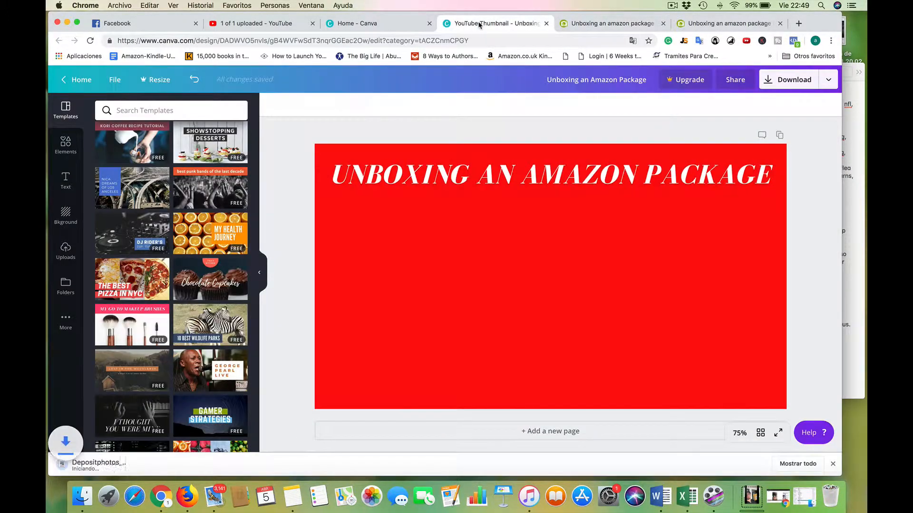
click(65, 249)
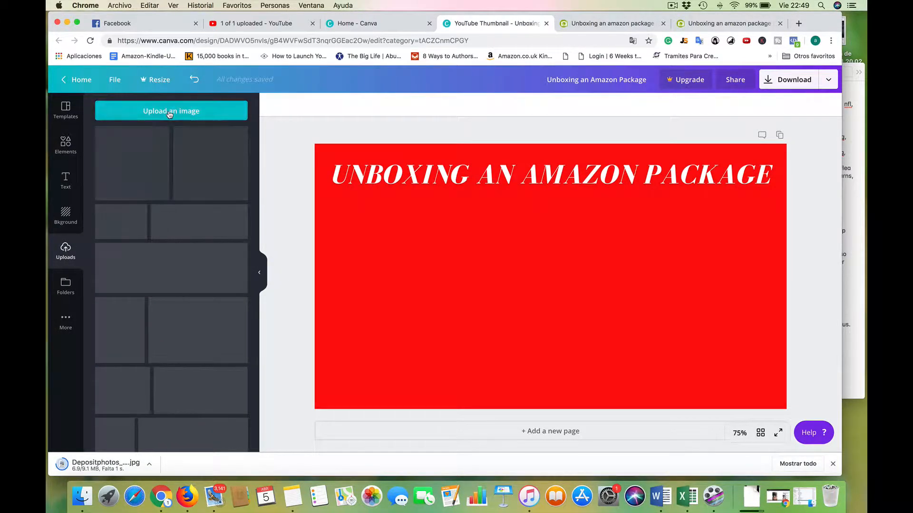
click(170, 111)
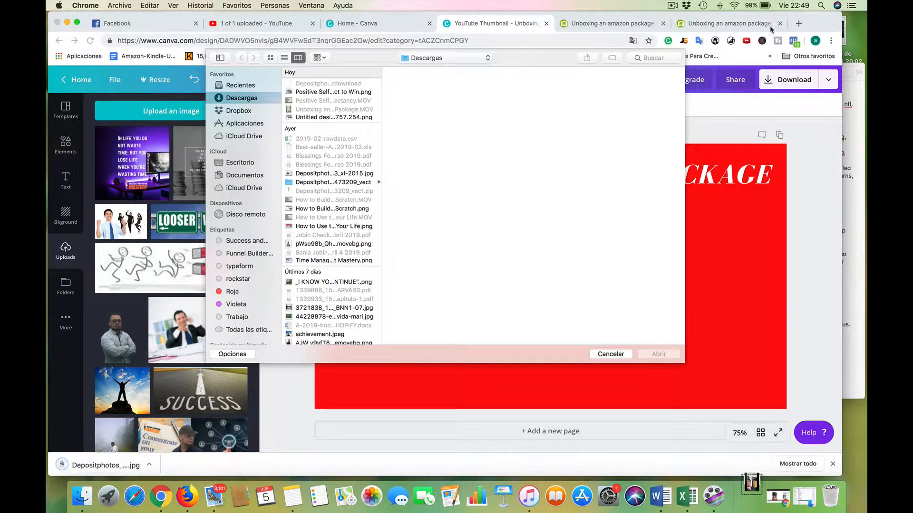
click(610, 354)
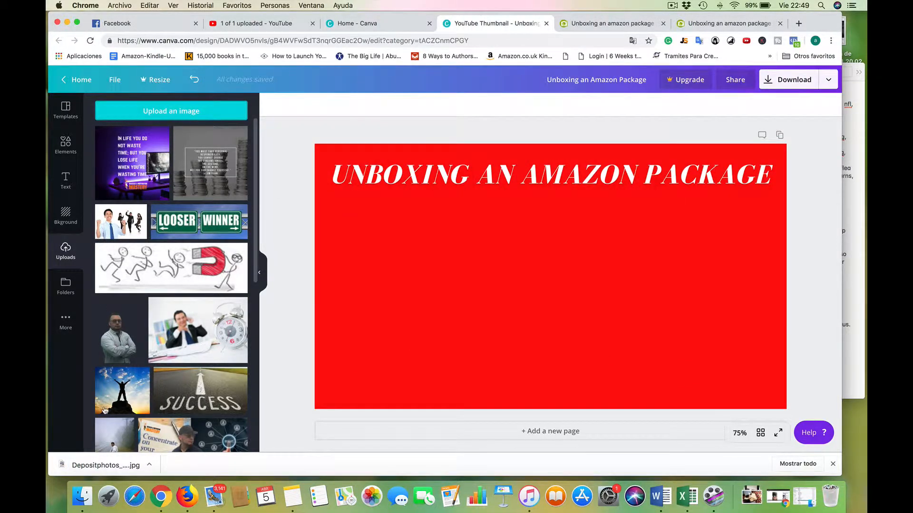
drag(101, 466, 177, 115)
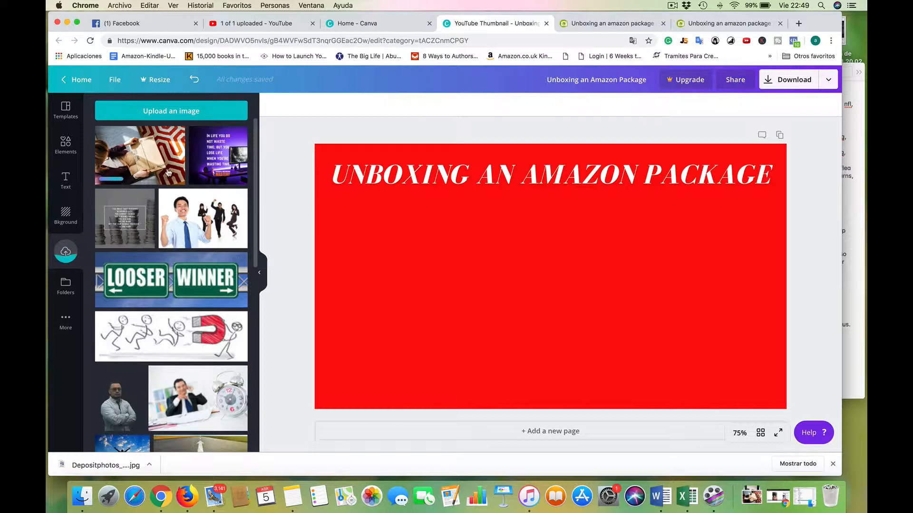
click(117, 147)
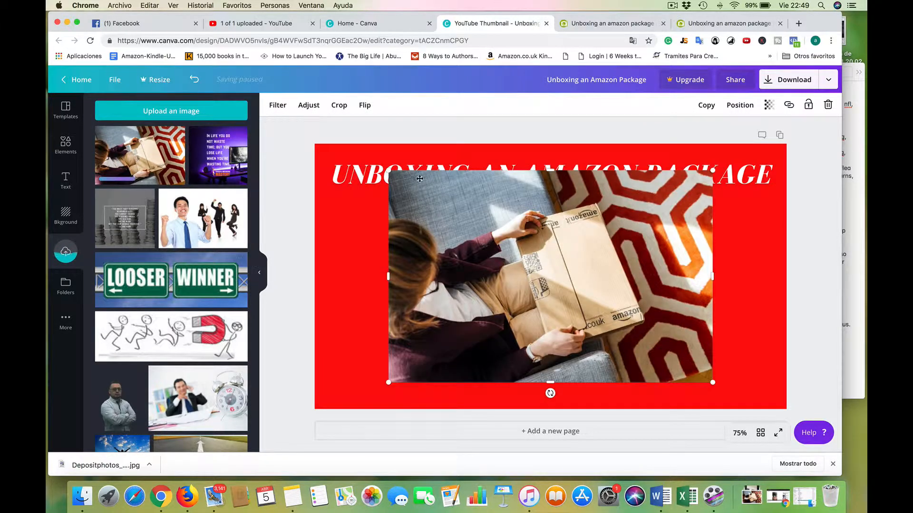
drag(393, 177, 323, 155)
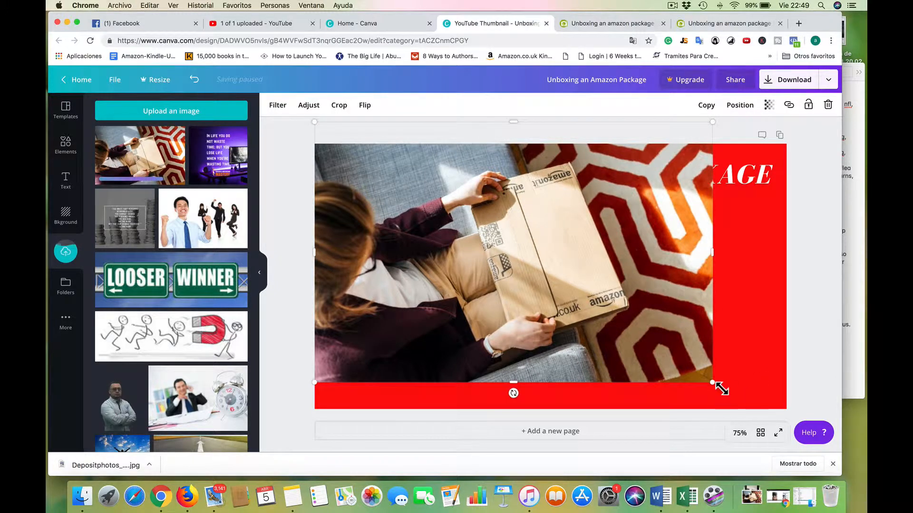
Try to enlarge the package photo to about 1,281 × 839 to cover the page, and undo the enlargement.
drag(713, 383, 806, 415)
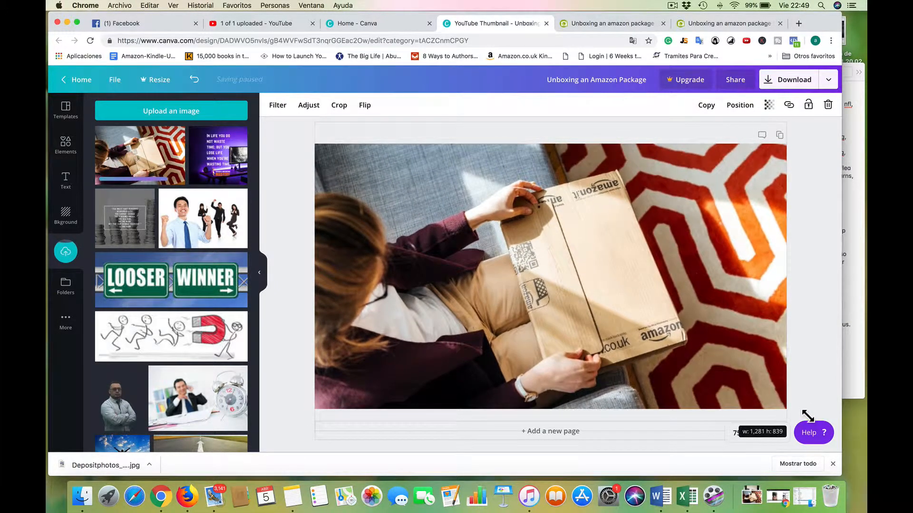
drag(763, 359, 759, 339)
click(821, 308)
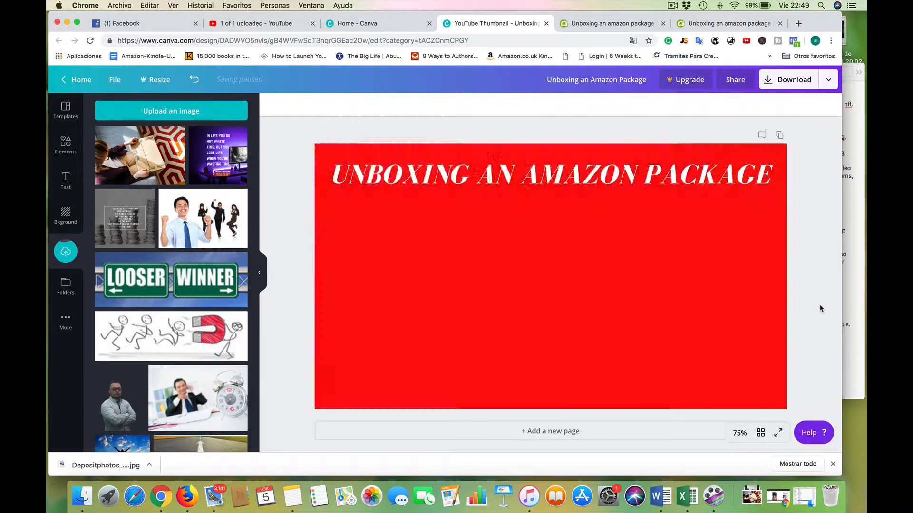
click(738, 213)
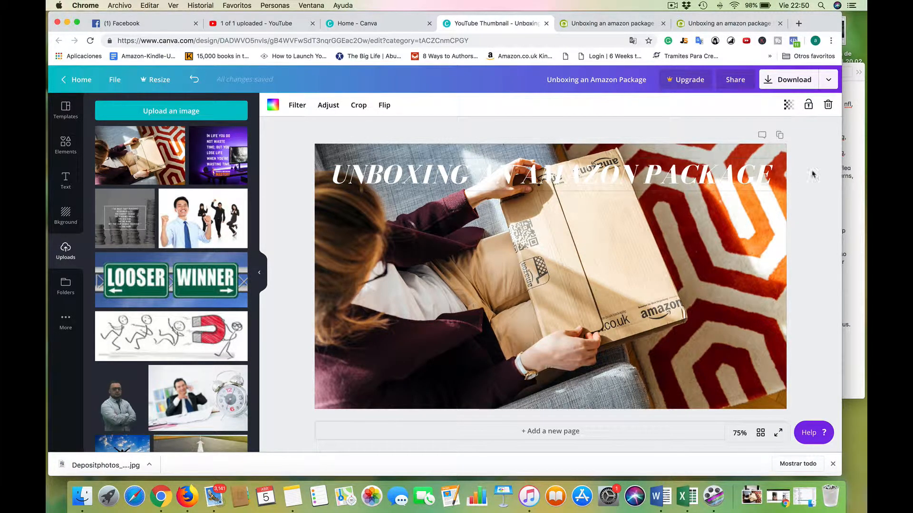
key(super+z)
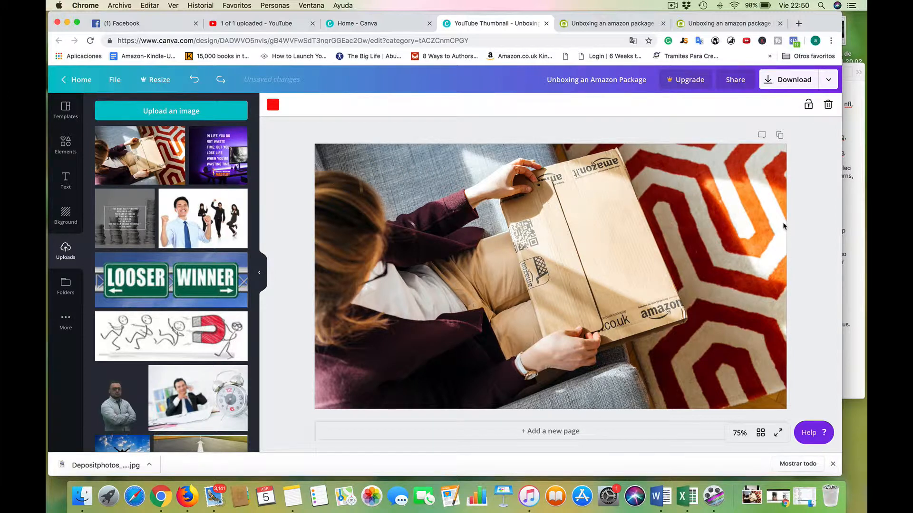
key(super+z)
key(super+z)
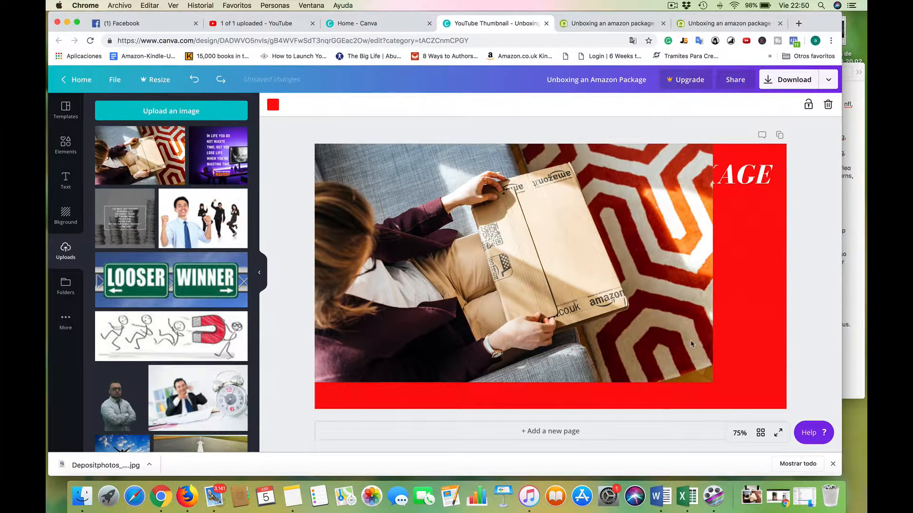
Try once more to stretch the package photo over the whole page, and undo that attempt.
click(702, 366)
drag(716, 385, 811, 406)
click(816, 213)
click(734, 264)
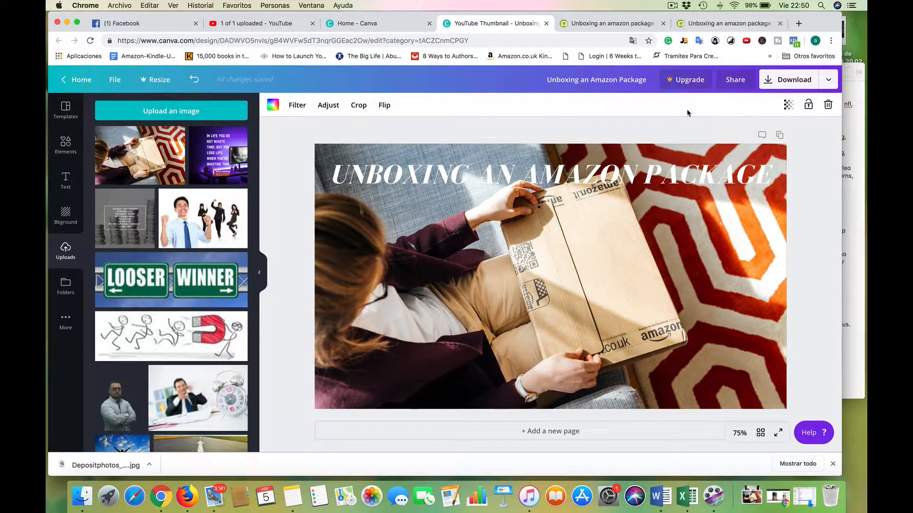
key(ctrl+z)
key(ctrl+z)
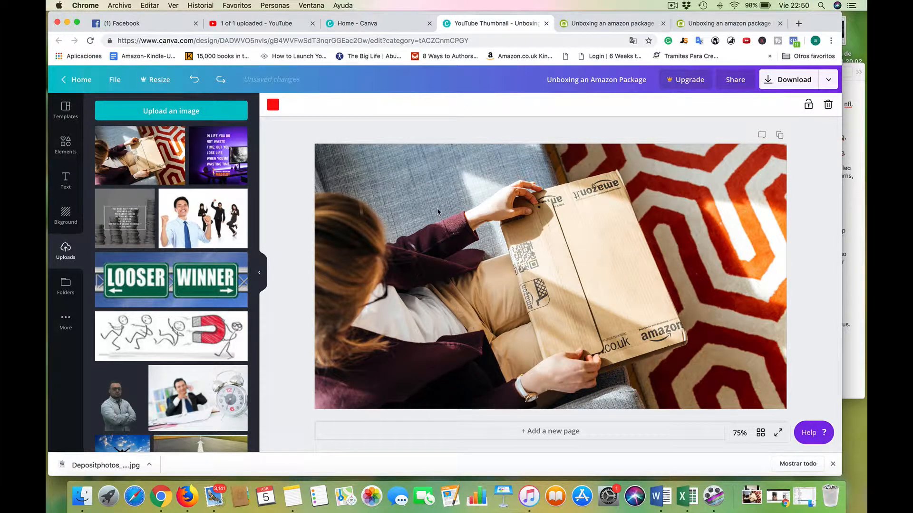
Move the package photo away from the page edges toward the center of the design.
click(579, 194)
drag(579, 195, 624, 219)
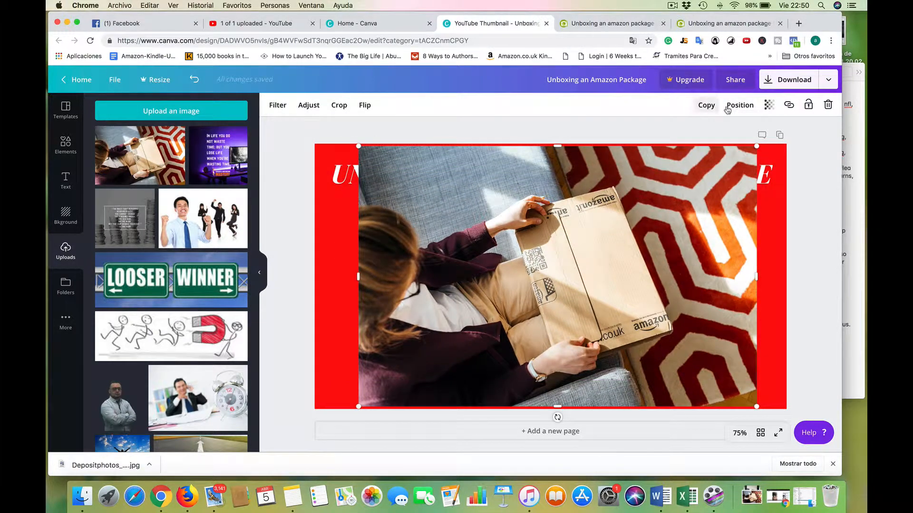
click(706, 106)
click(737, 106)
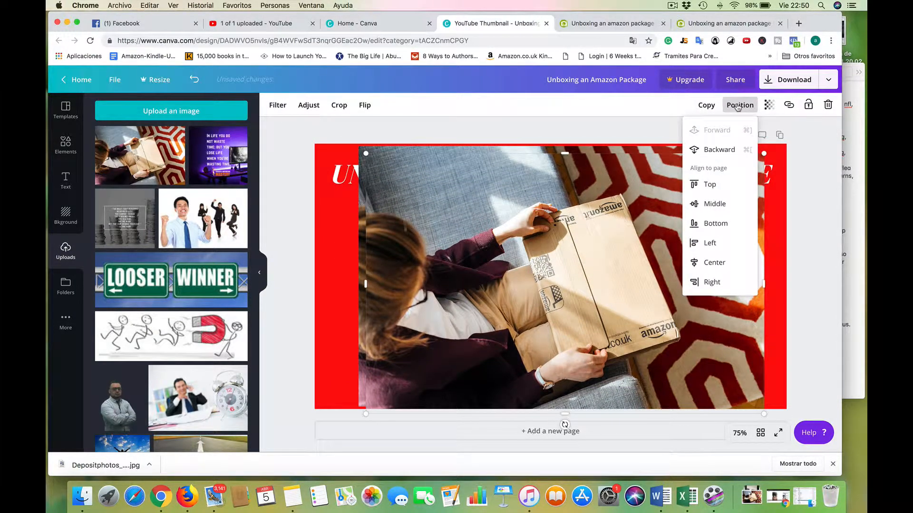
click(648, 162)
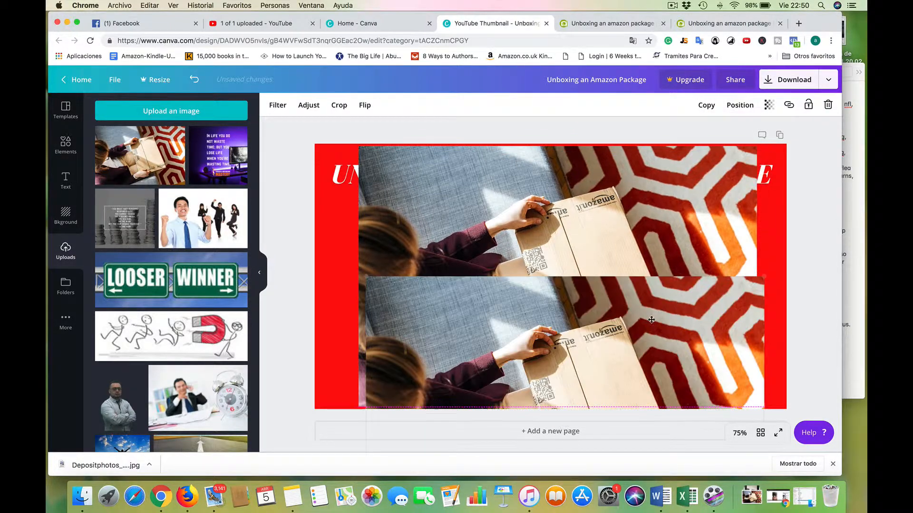
click(828, 106)
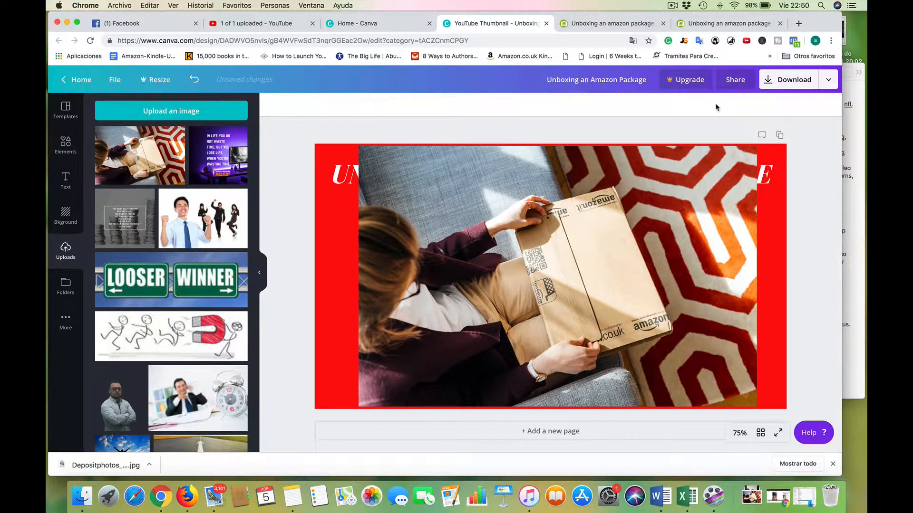
Send the package photo backward behind the title text.
click(698, 204)
click(738, 105)
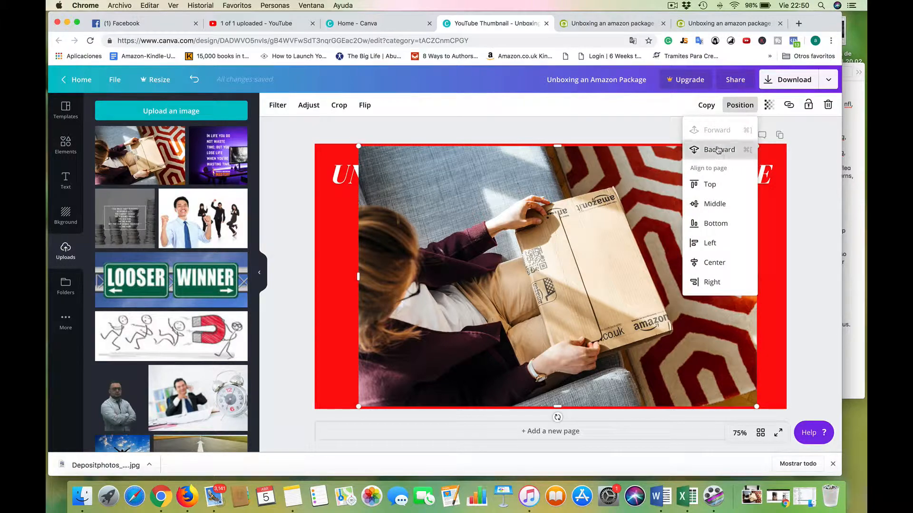
click(718, 151)
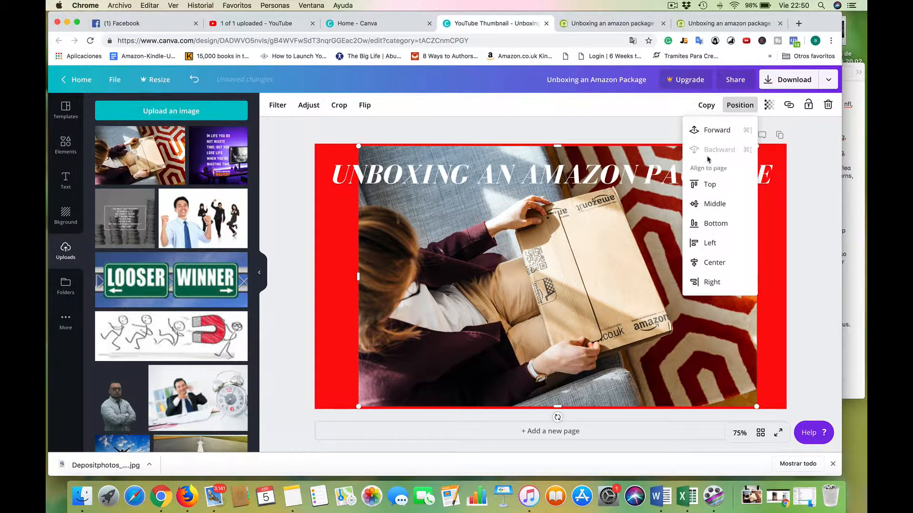
click(551, 230)
Enlarge the package photo to span the full page width and move it down below the title.
drag(359, 148, 305, 140)
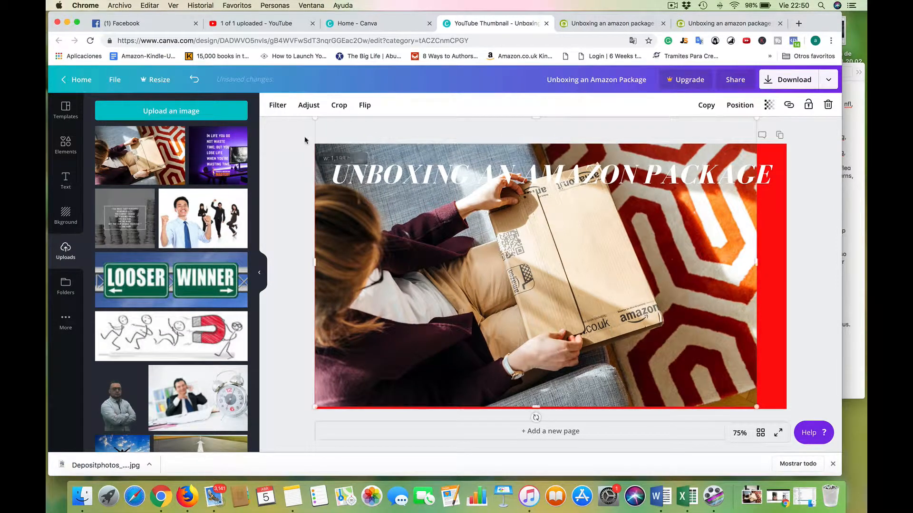
drag(766, 415, 798, 421)
drag(627, 159, 634, 222)
Move the title UNBOXING AN AMAZON PACKAGE closer to the page's upper edge.
click(576, 180)
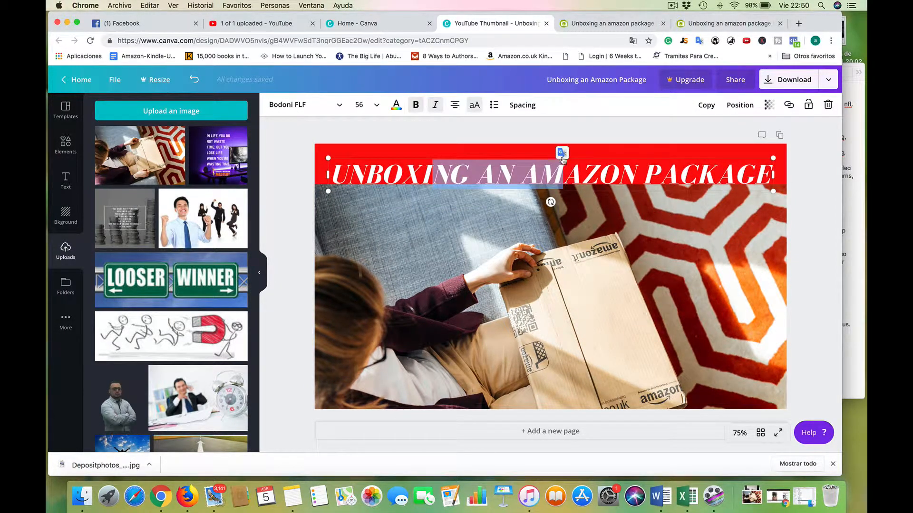
click(563, 131)
drag(555, 174, 551, 157)
Move the package photo up so that it fills the whole page behind the title.
click(555, 214)
drag(555, 231, 555, 220)
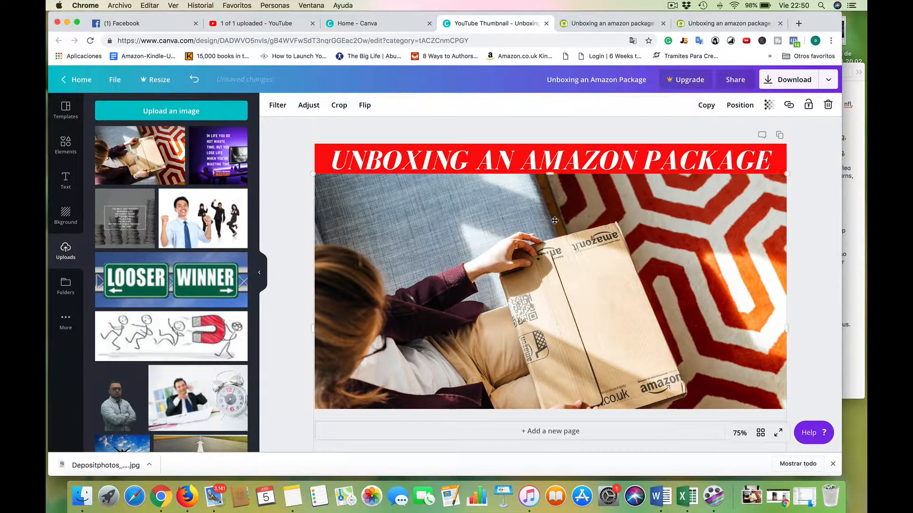
drag(555, 207, 555, 172)
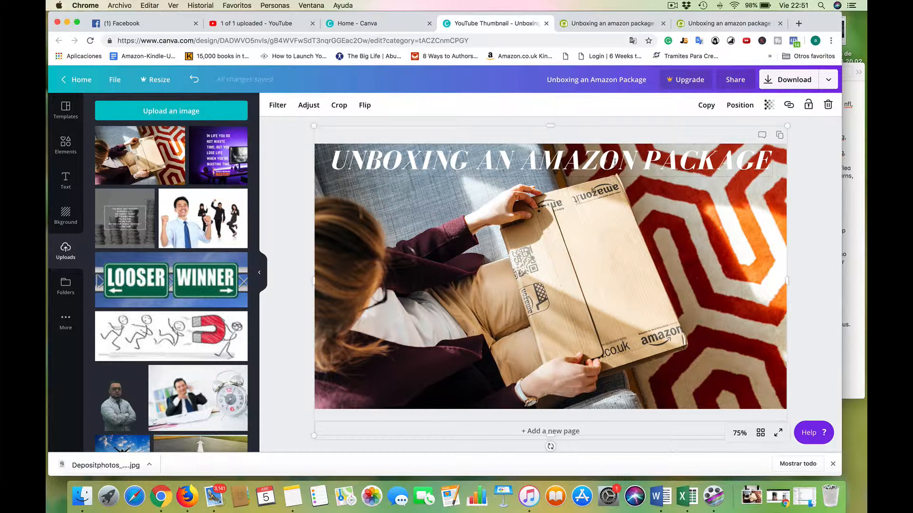
Try the light orange and darker orange default colors on the title UNBOXING AN AMAZON PACKAGE.
triple_click(607, 156)
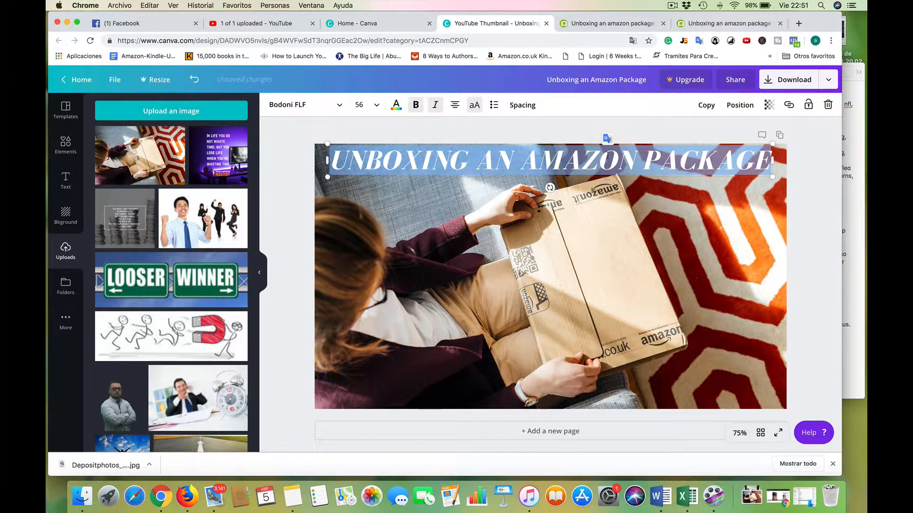
click(395, 105)
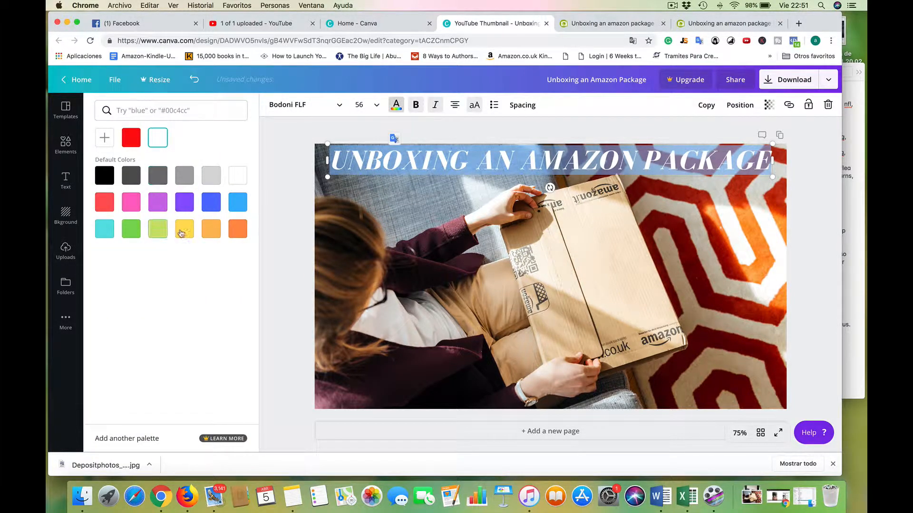
click(205, 236)
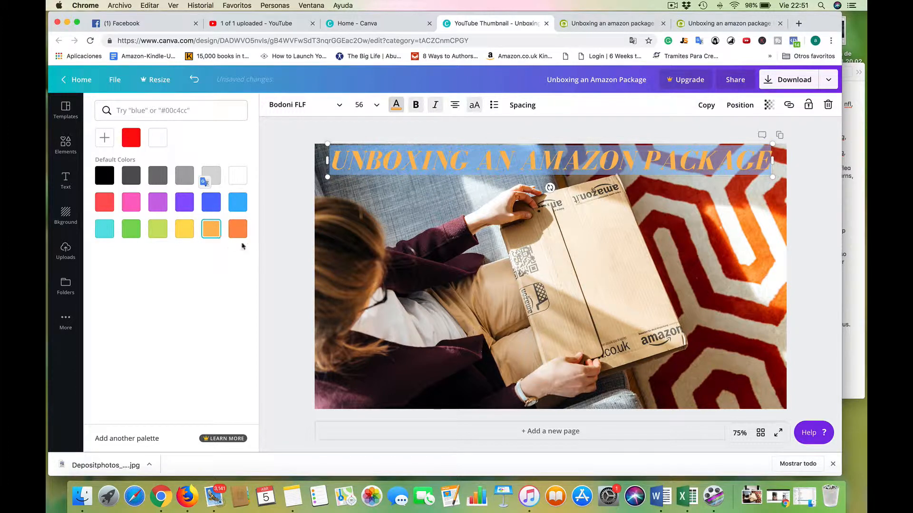
click(238, 231)
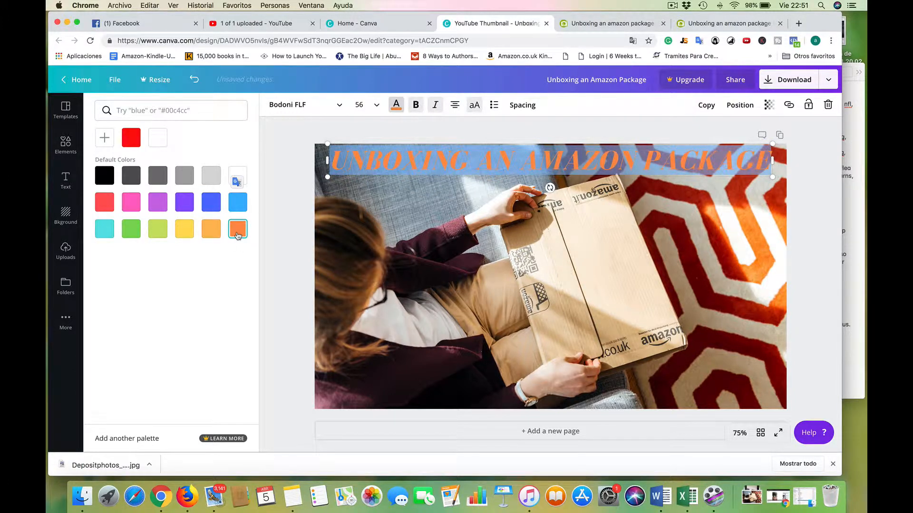
click(104, 137)
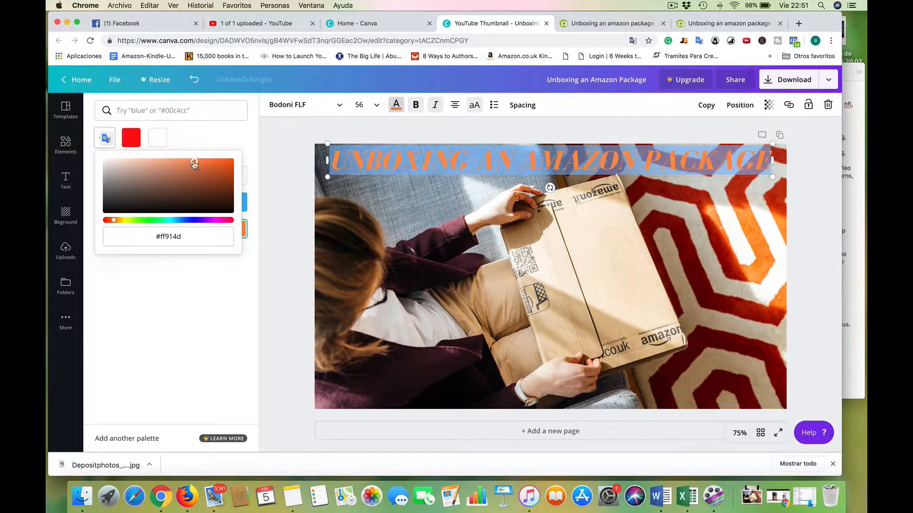
click(193, 162)
click(128, 146)
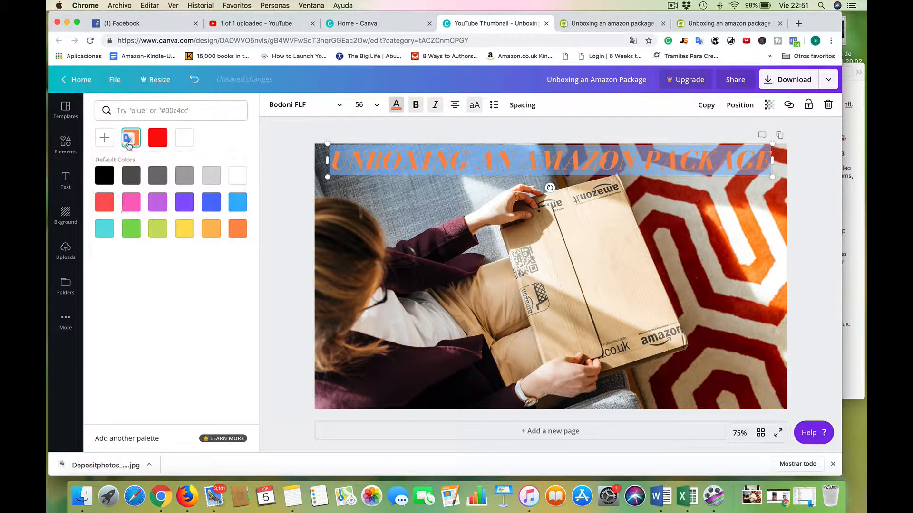
Recolor the title with the custom orange #f8a11c, starting from the light orange default color.
click(211, 226)
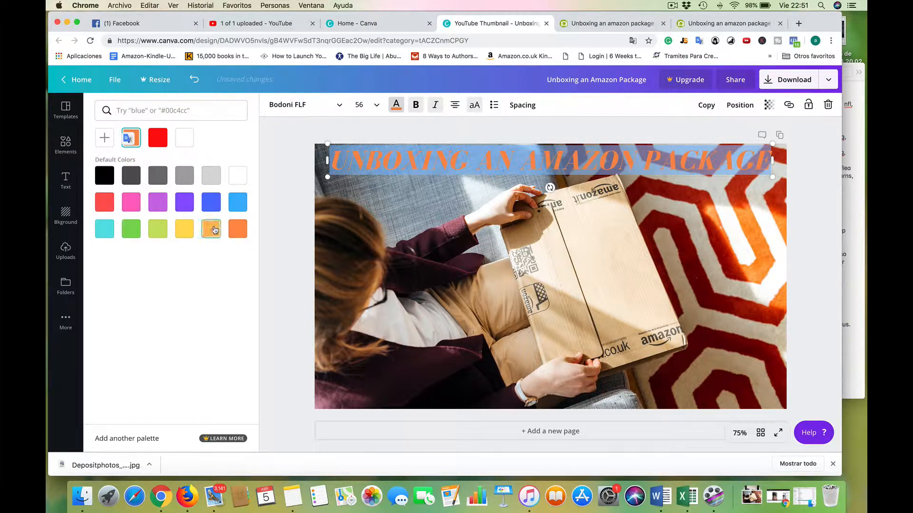
click(105, 139)
drag(188, 161, 218, 164)
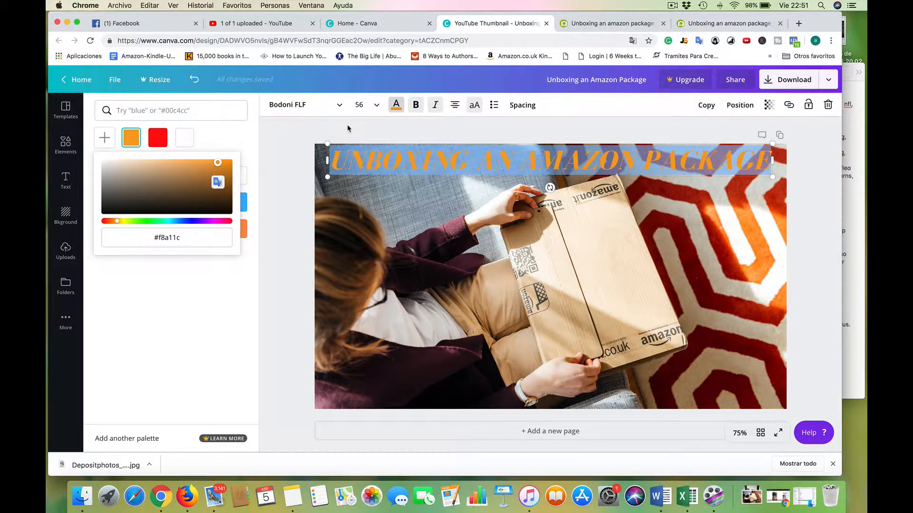
click(348, 129)
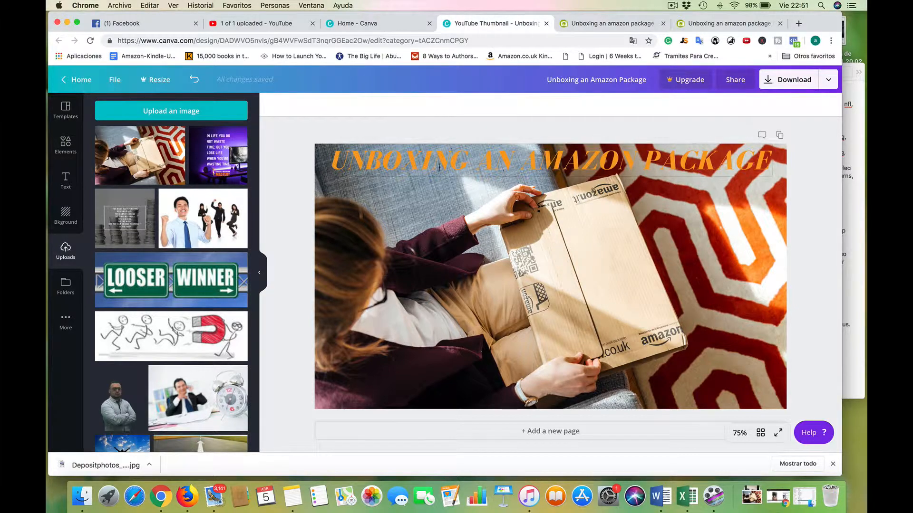
Undo the title recoloring and the photo's move to restore the white title on the red band.
click(454, 238)
key(super+z)
key(super+z)
key(super+z)
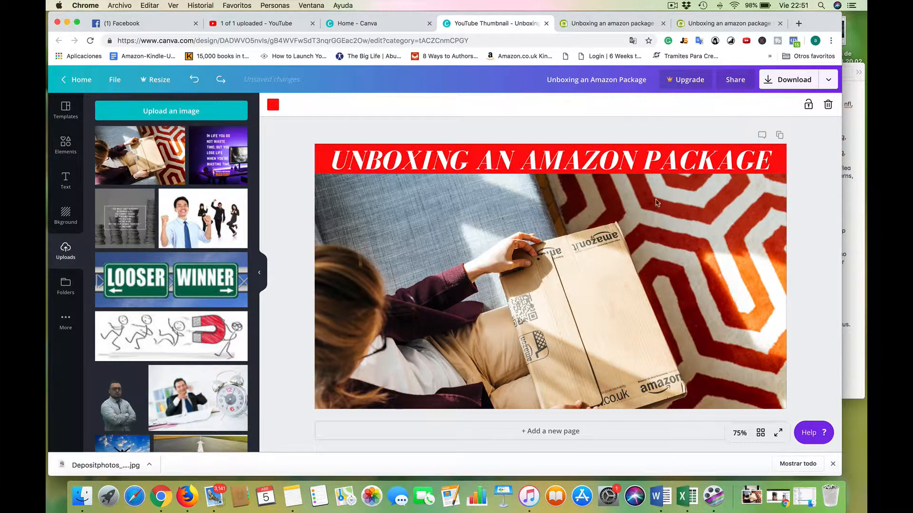
Shift the package photo up over the red title band and return it to just below the band.
click(684, 250)
drag(684, 252, 684, 251)
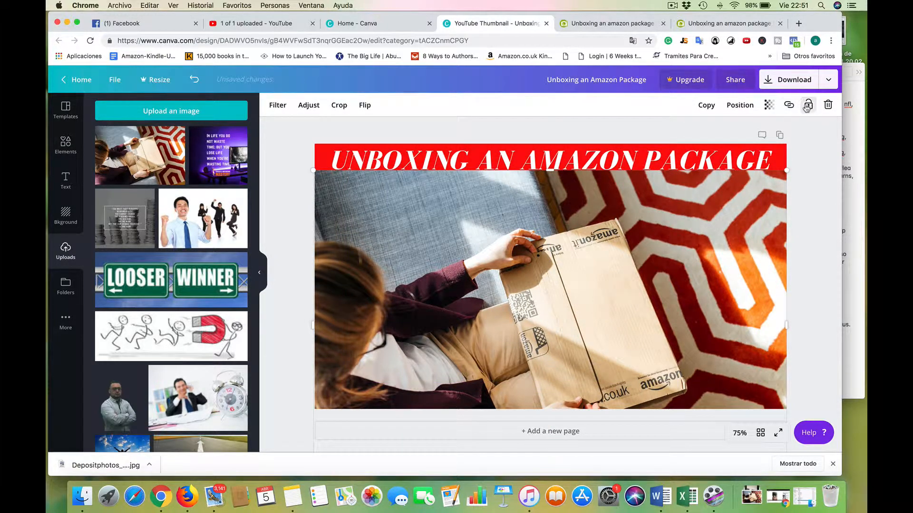
click(739, 106)
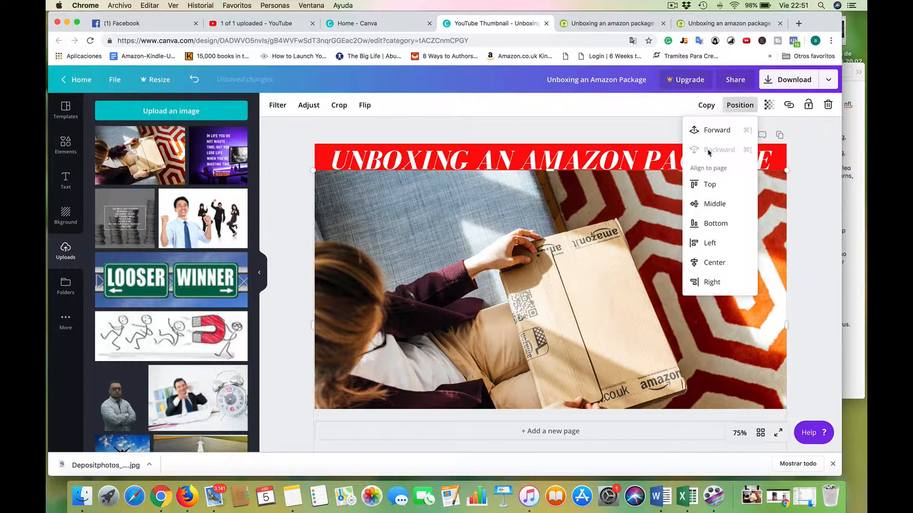
drag(656, 209, 657, 206)
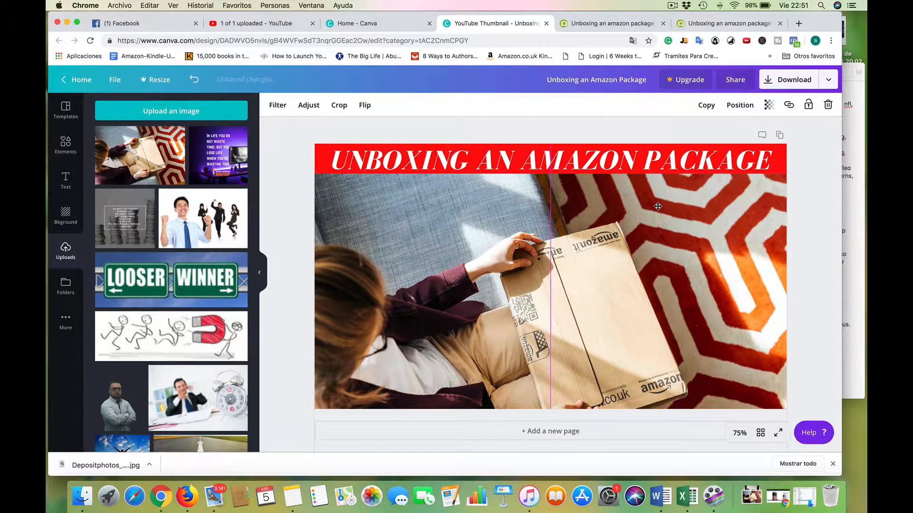
click(290, 189)
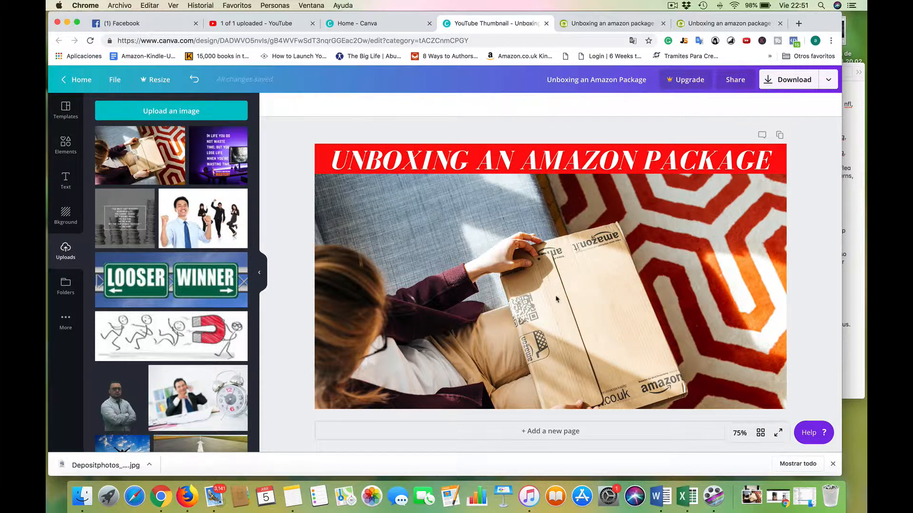
Open a new browser tab and bring the Notes window in front of it, near the screen's edge.
scroll(155, 360, down, 5)
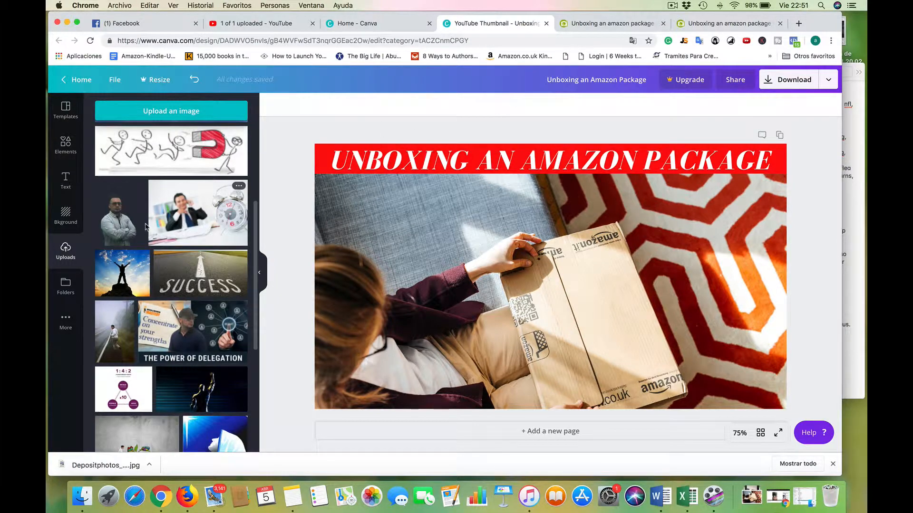
click(799, 24)
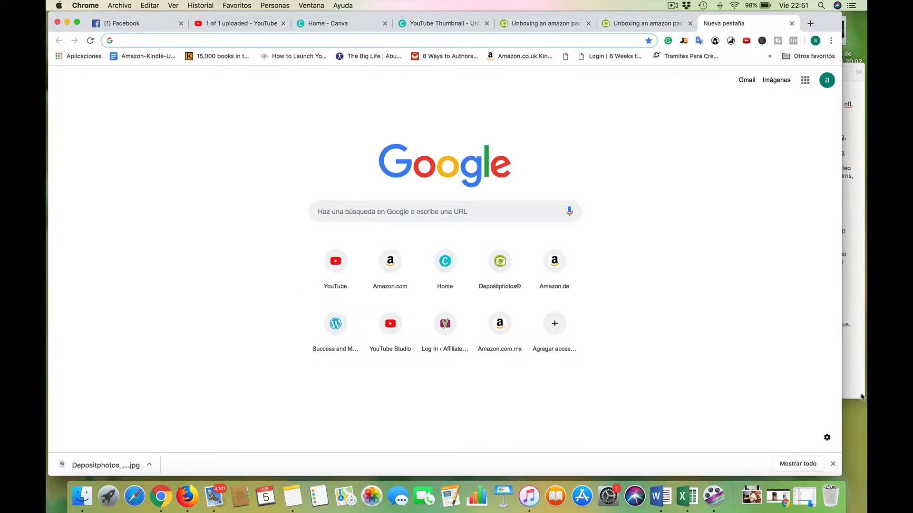
drag(862, 397, 618, 370)
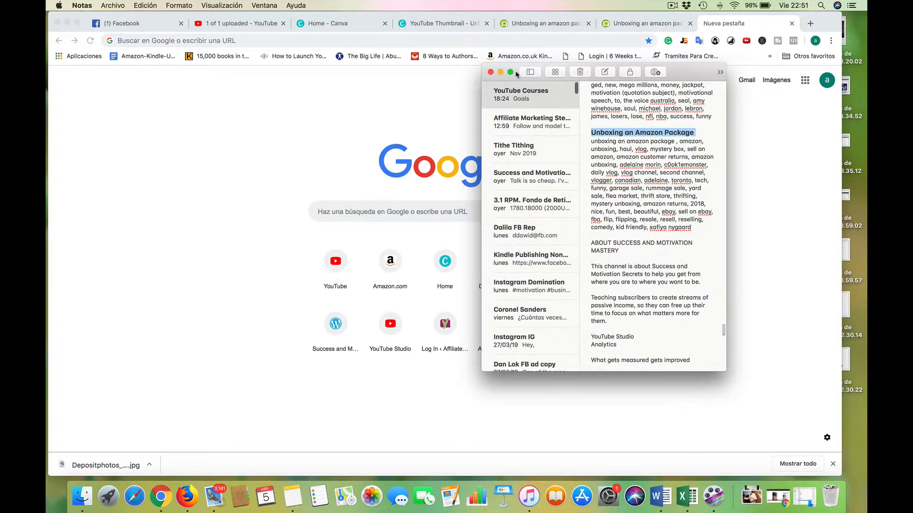
drag(517, 74, 783, 61)
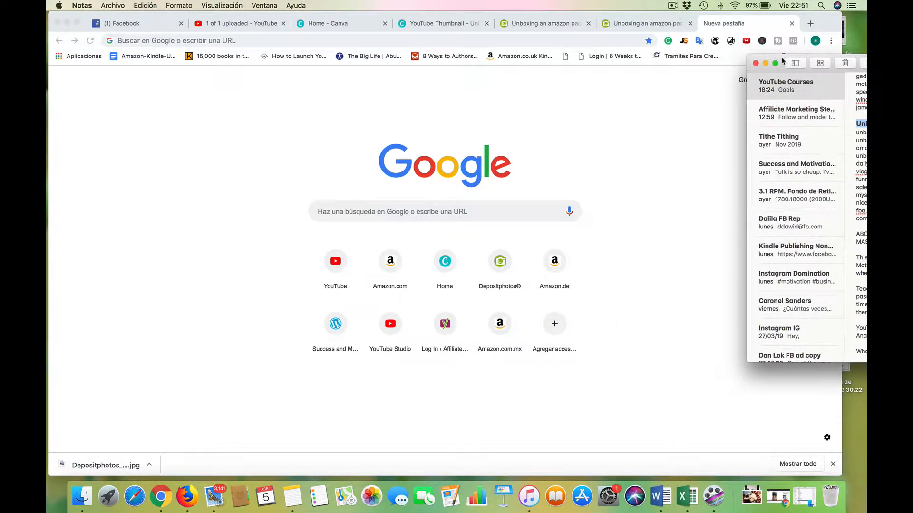
Find the remove.bg link in the YouTube Courses note, copy it and minimize the Notes window.
scroll(855, 112, down, 10)
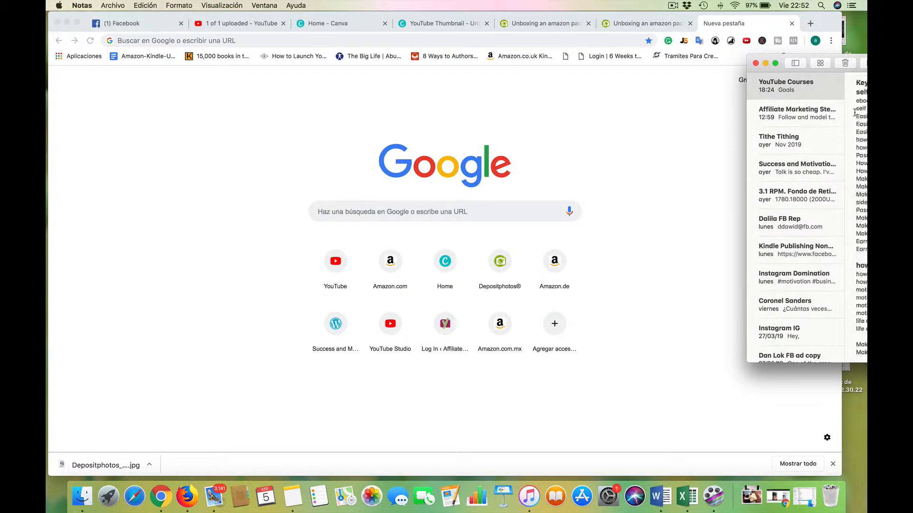
scroll(855, 113, down, 10)
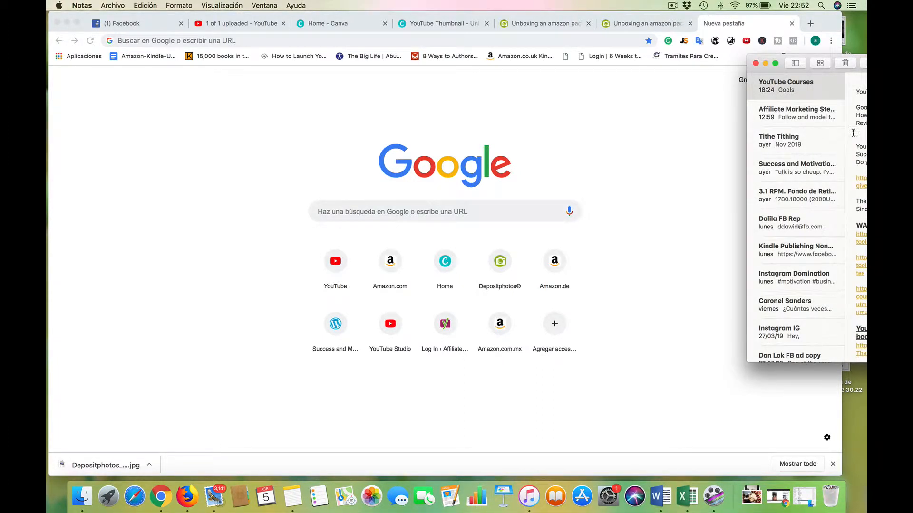
scroll(853, 133, down, 2)
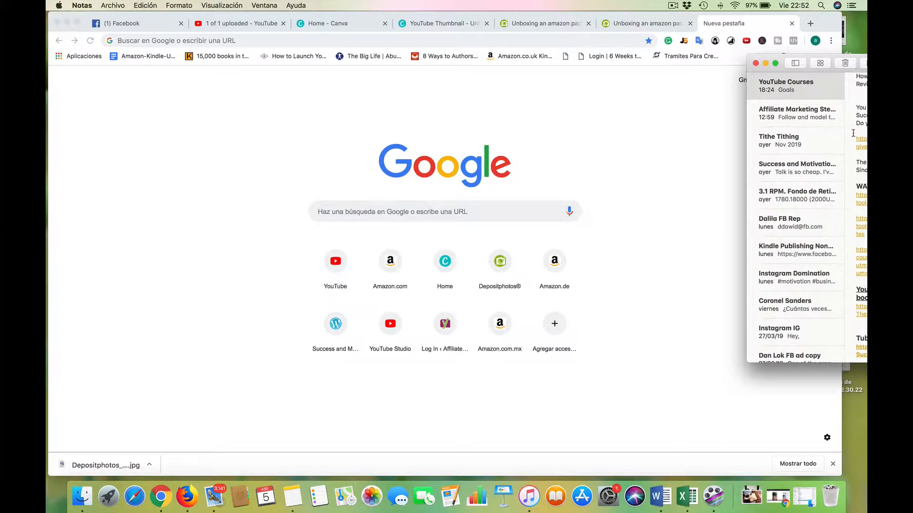
scroll(849, 142, down, 3)
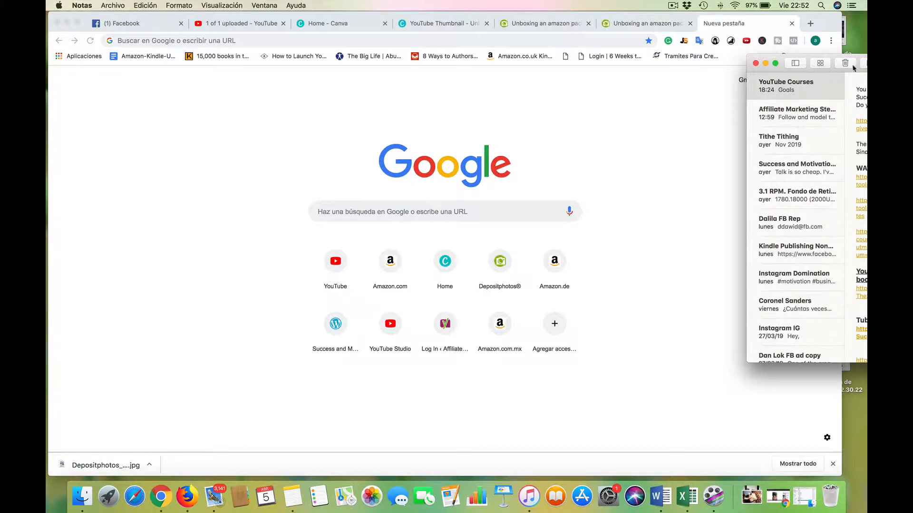
drag(856, 56, 835, 57)
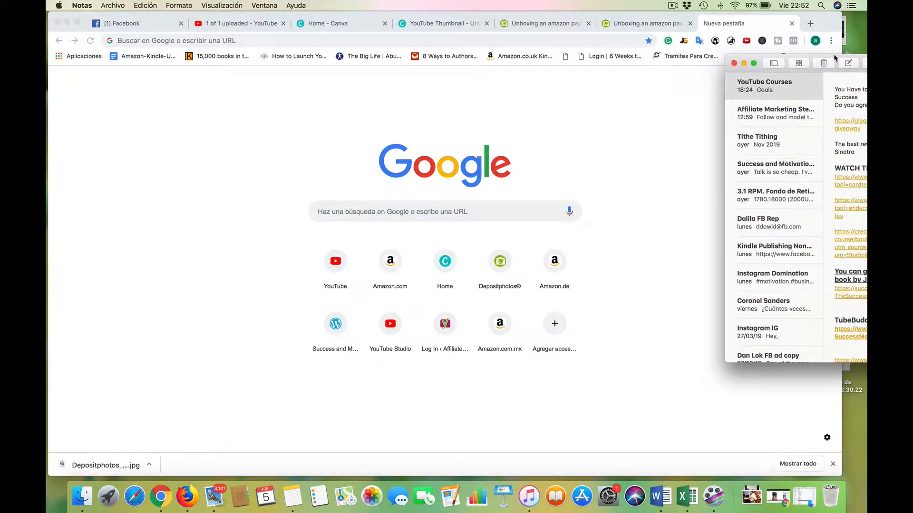
scroll(839, 217, down, 5)
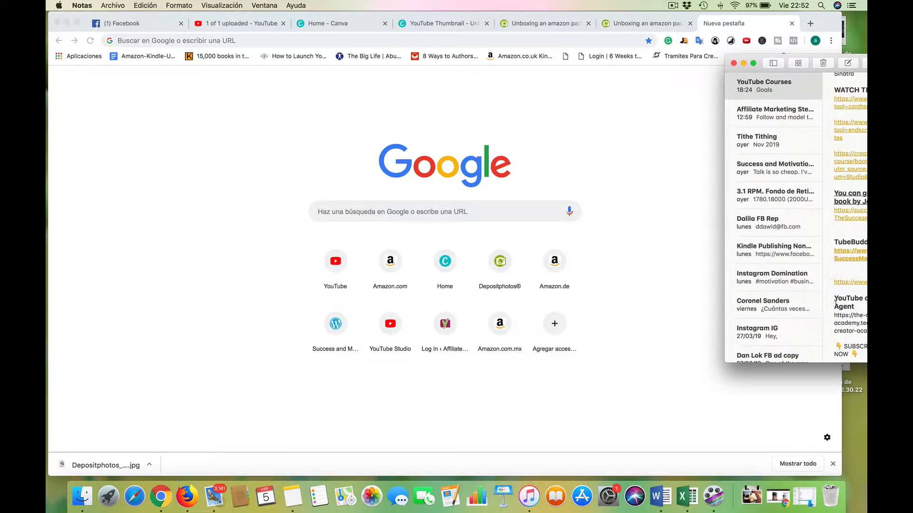
drag(835, 285, 843, 287)
right_click(852, 282)
click(811, 251)
click(744, 64)
click(616, 40)
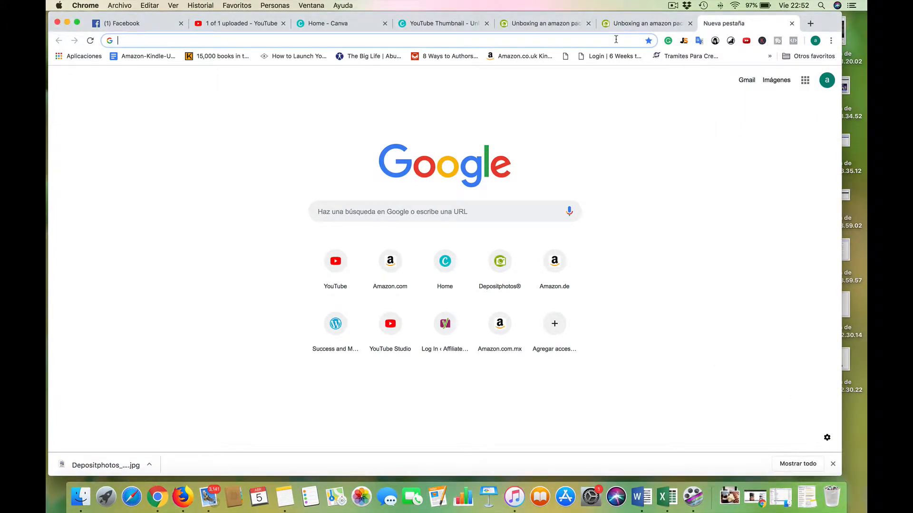
text(https://www.remove.bg)
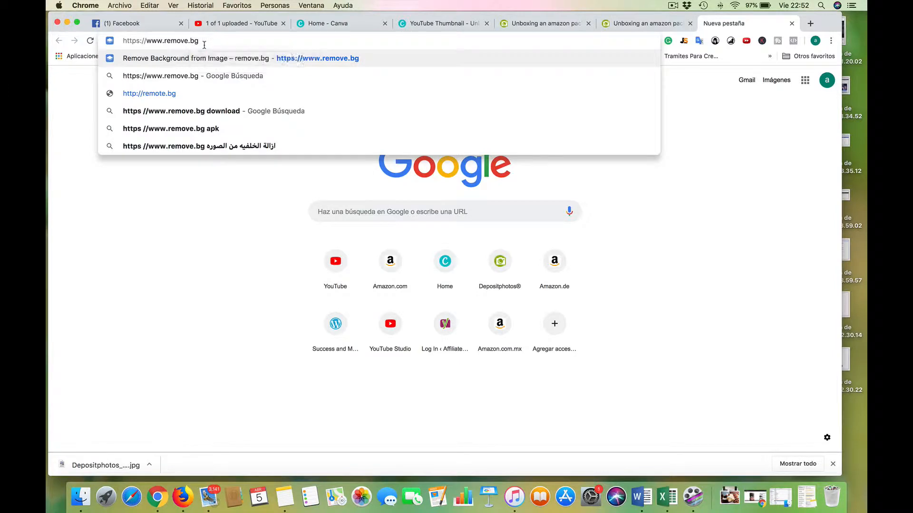
key(Return)
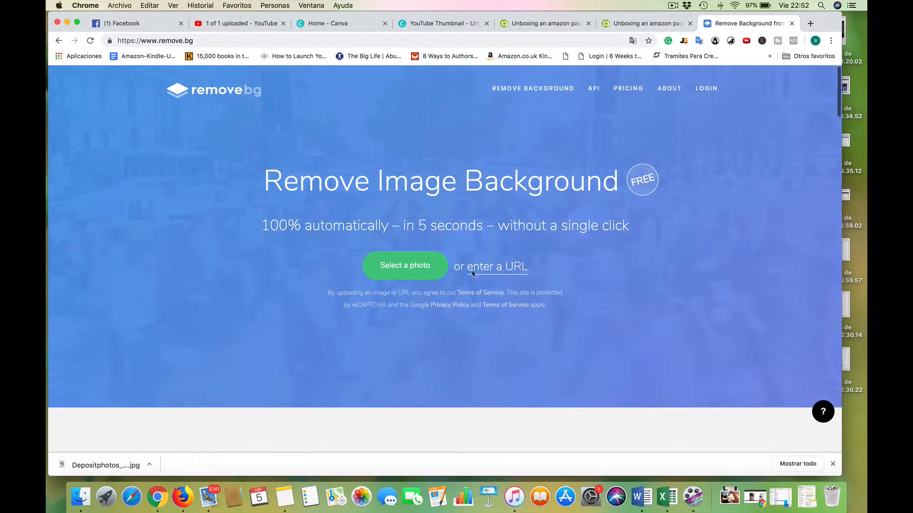
Look through the Photos library in the remove.bg photo picker, cancel it and view the page's sample of a removed background.
click(400, 268)
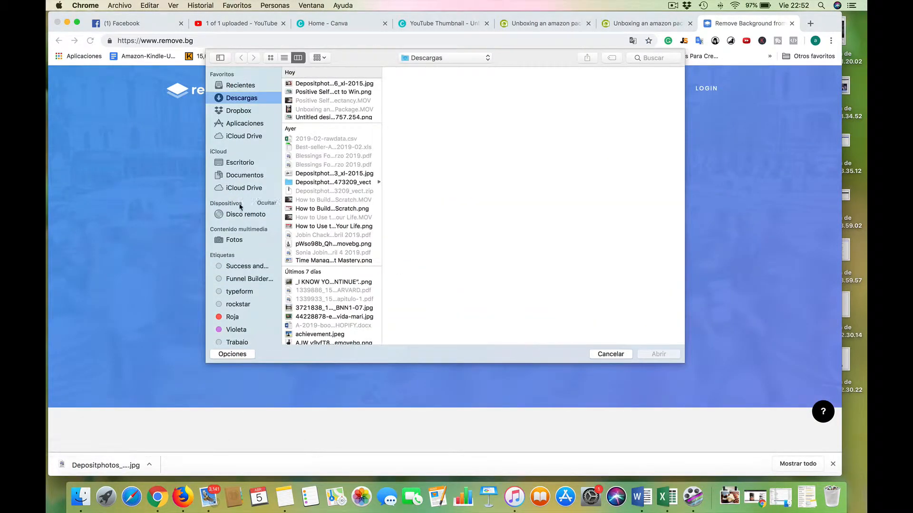
click(234, 240)
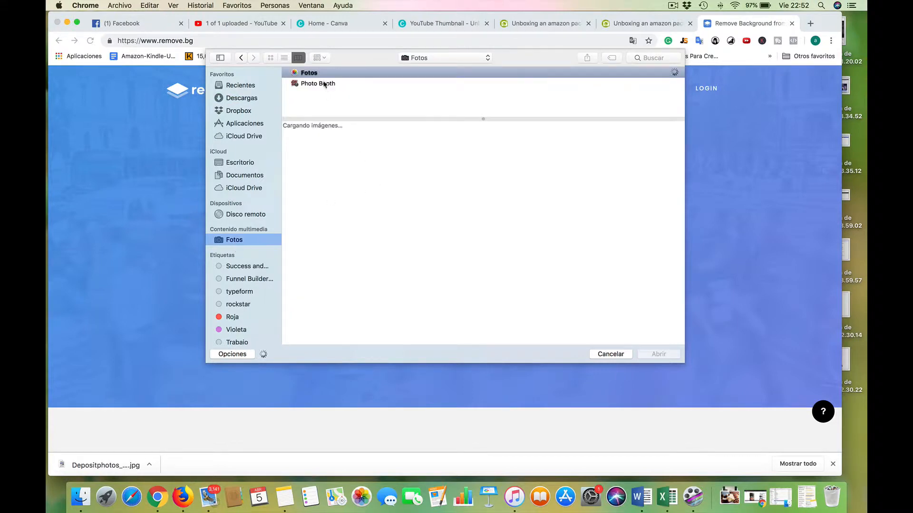
scroll(413, 263, up, 20)
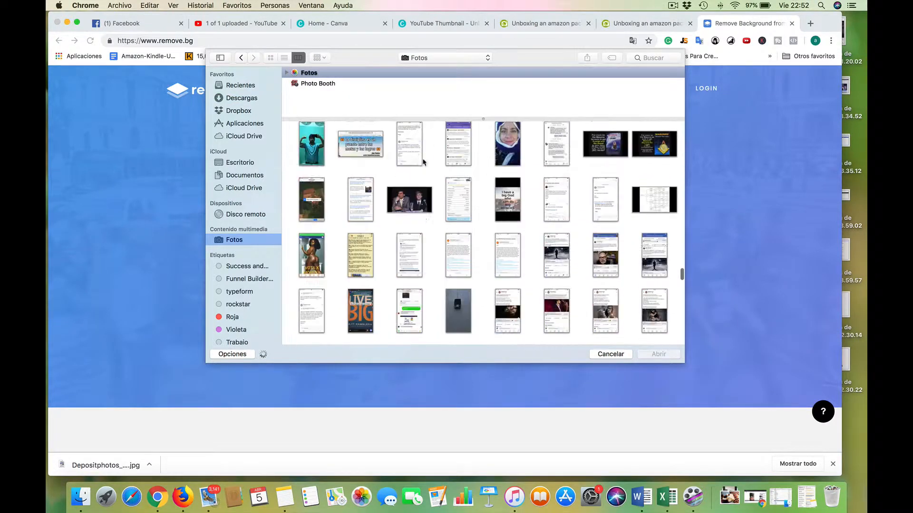
scroll(423, 161, up, 20)
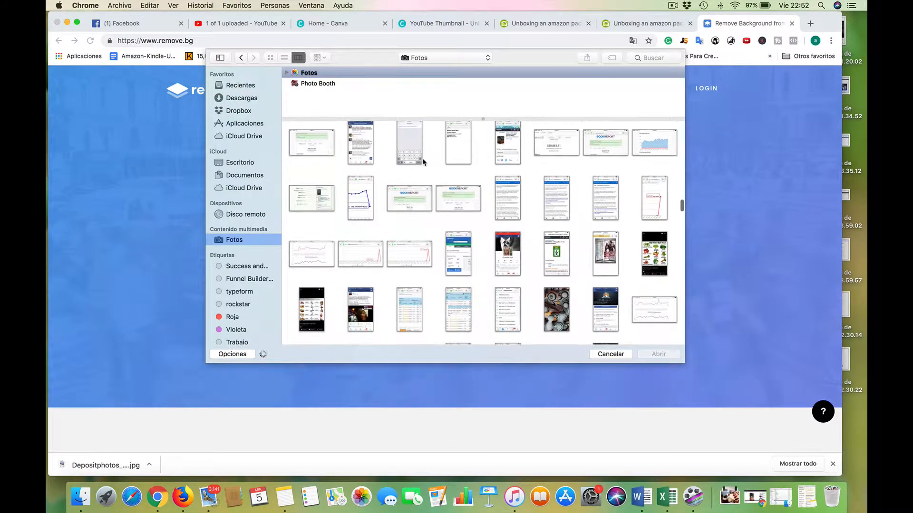
scroll(451, 265, down, 20)
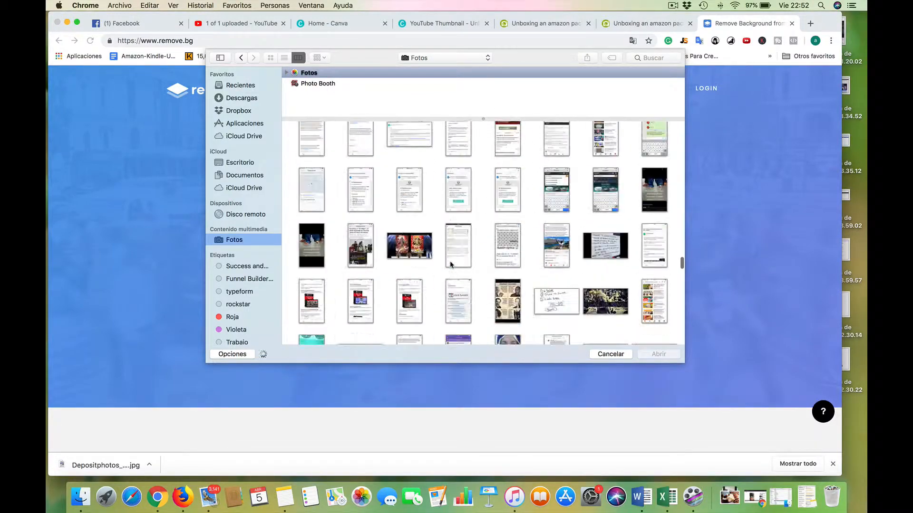
scroll(451, 265, down, 20)
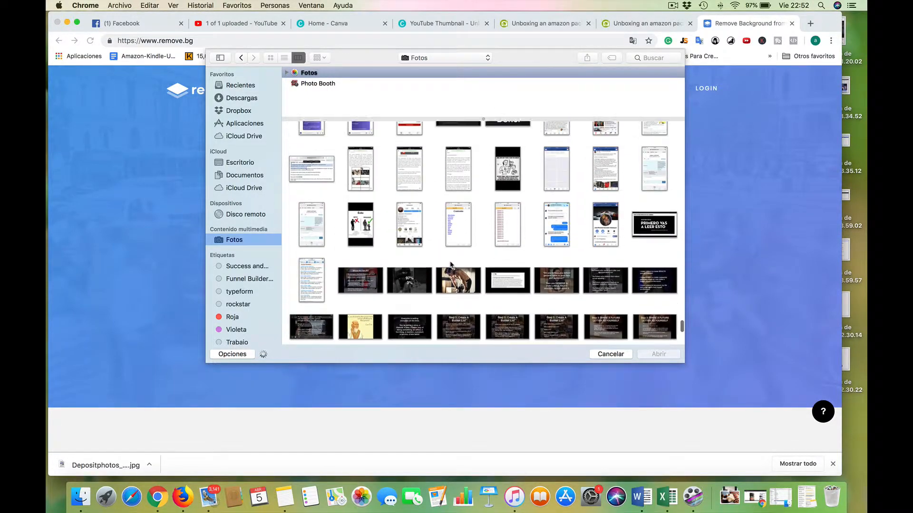
scroll(451, 265, down, 5)
scroll(452, 265, up, 5)
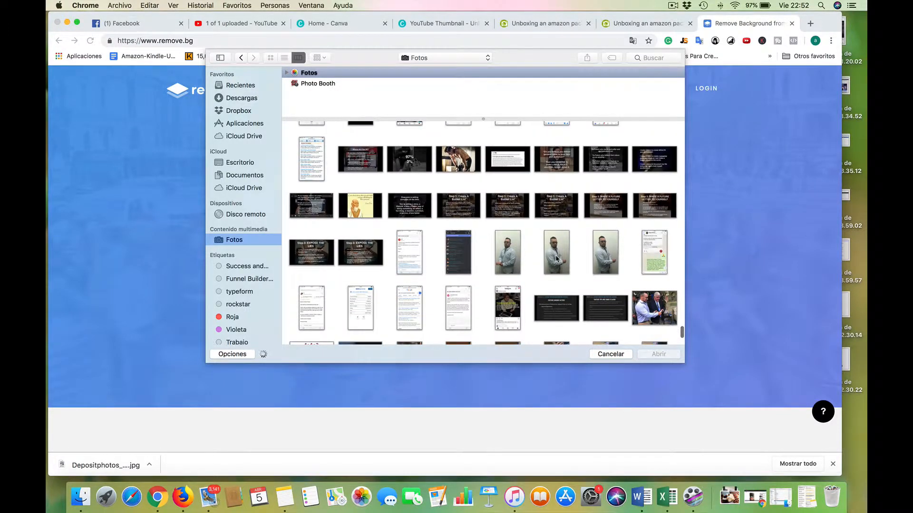
scroll(557, 258, down, 3)
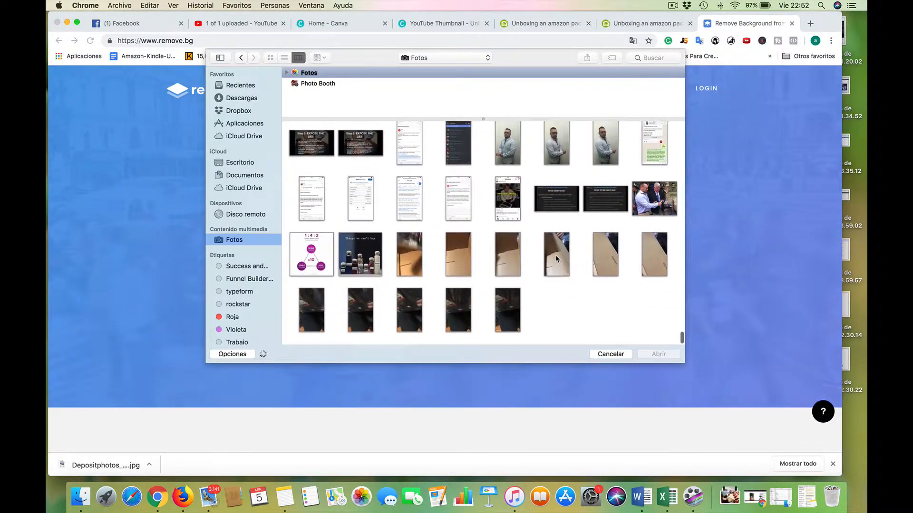
scroll(344, 141, up, 8)
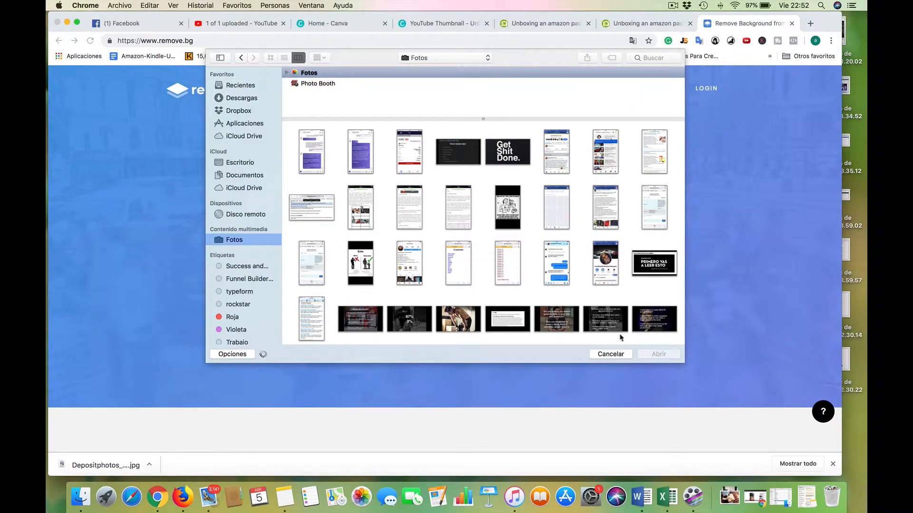
click(610, 354)
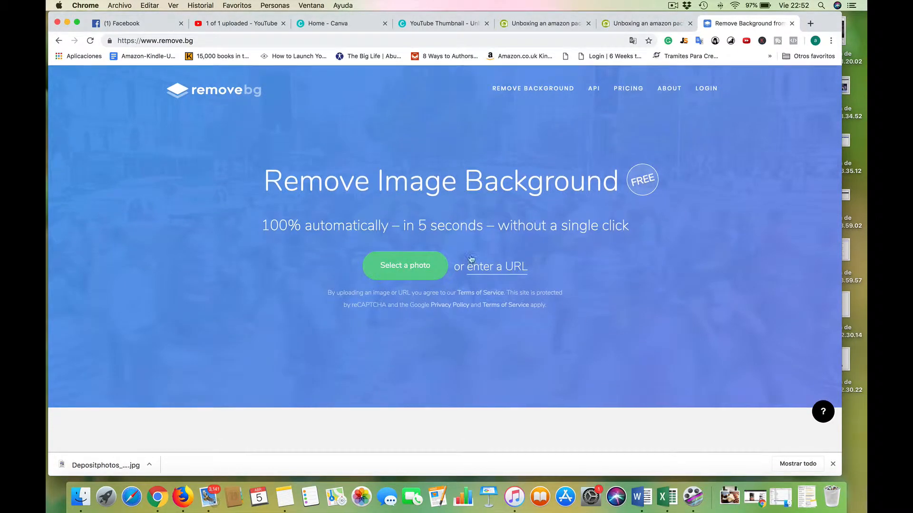
scroll(471, 174, down, 8)
scroll(477, 234, up, 3)
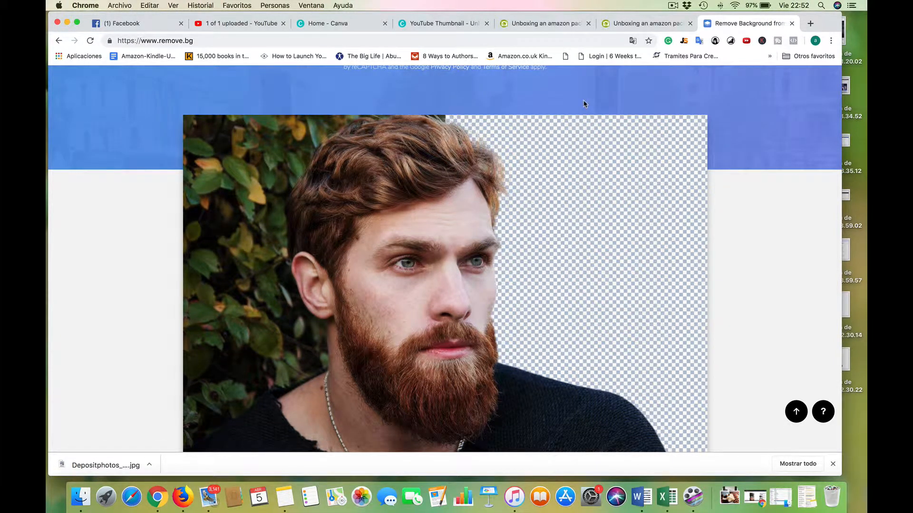
Return to the Canva thumbnail design and add the uploaded background-free photo of the man with crossed arms.
click(643, 23)
click(457, 25)
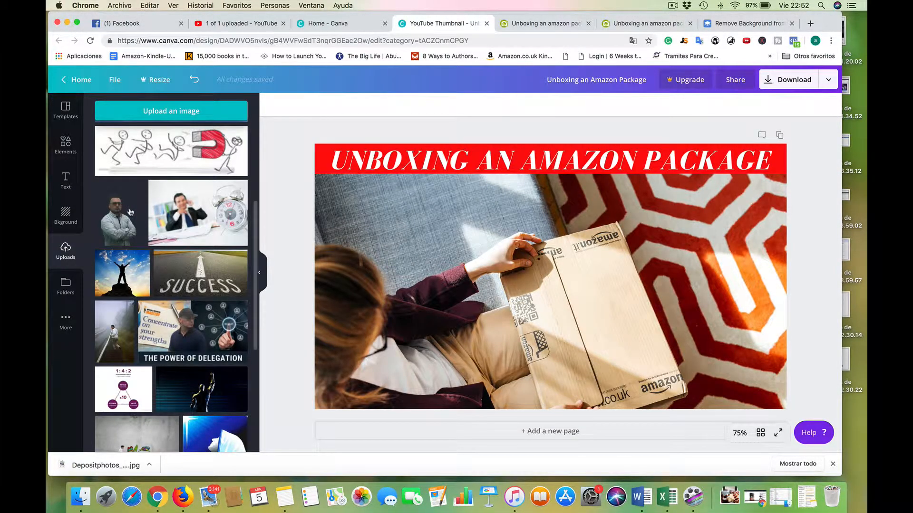
click(119, 219)
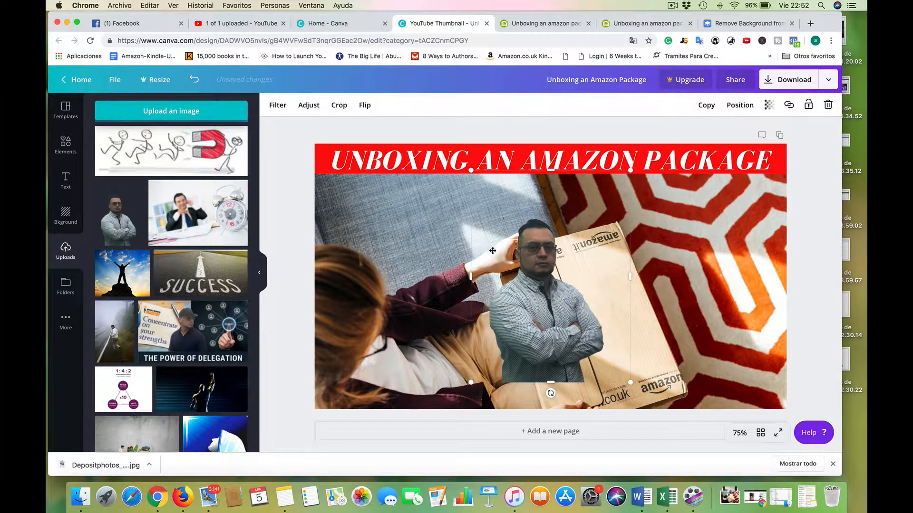
Enlarge the cutout portrait to nearly the height below the title and place it at the thumbnail's lower right corner.
drag(507, 233, 507, 179)
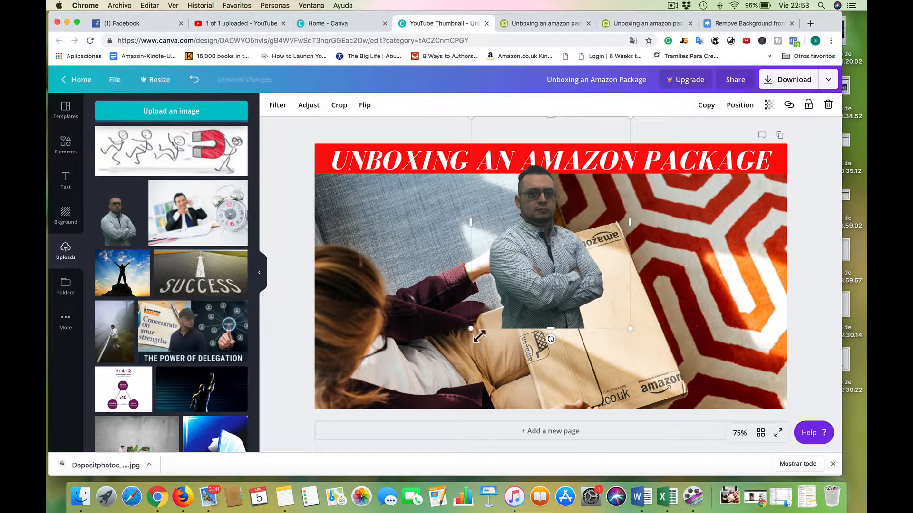
drag(471, 331, 430, 386)
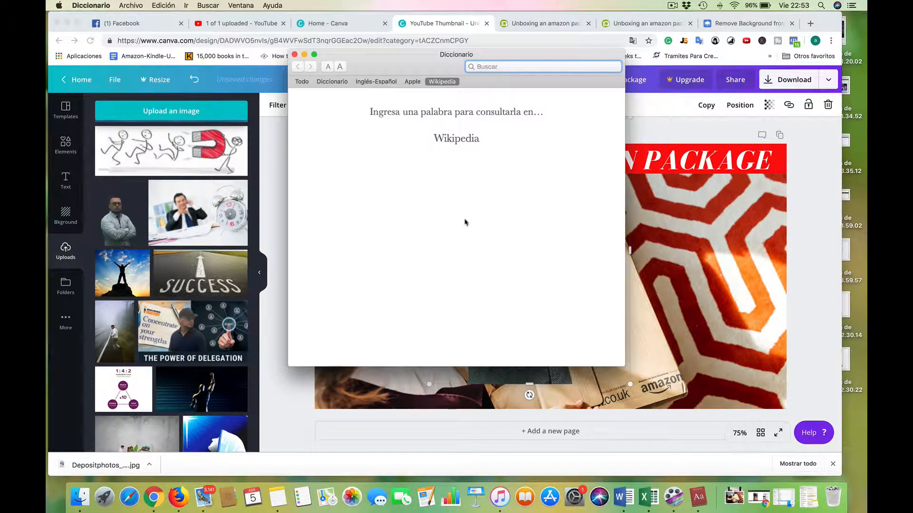
click(294, 55)
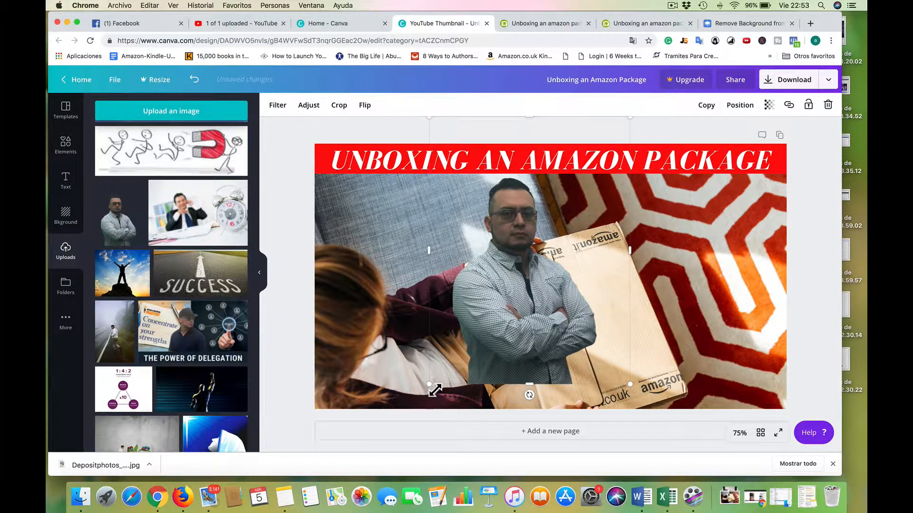
drag(435, 390, 416, 418)
drag(501, 359, 654, 347)
Shift the package photo toward the left edge of the thumbnail and try the cutout portrait on its left side.
click(559, 310)
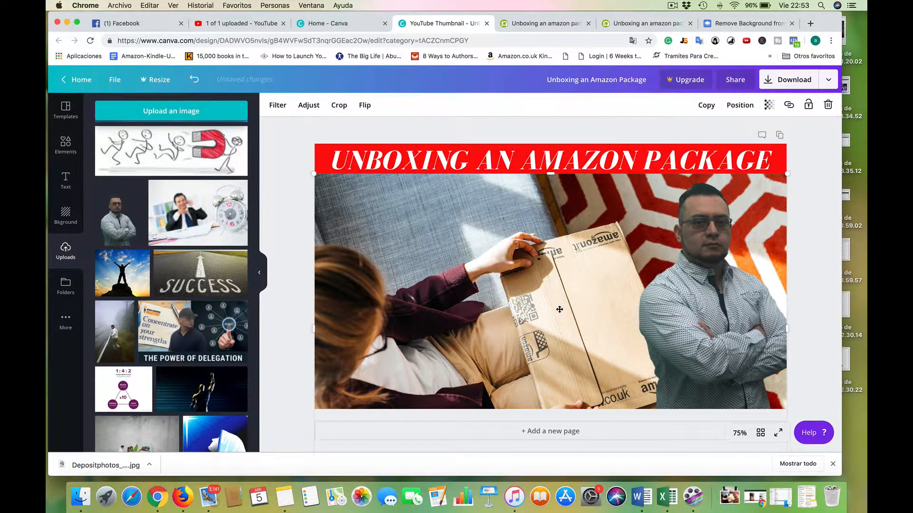
drag(568, 295, 498, 293)
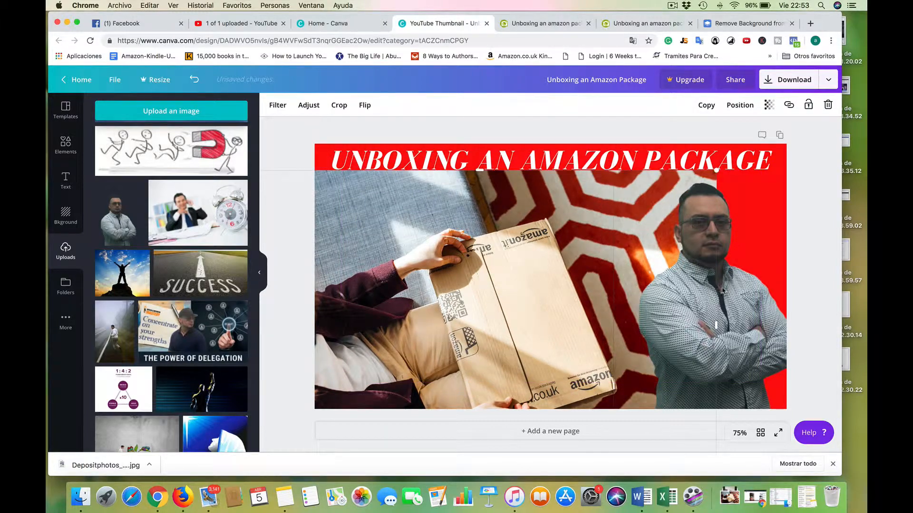
drag(723, 290, 633, 289)
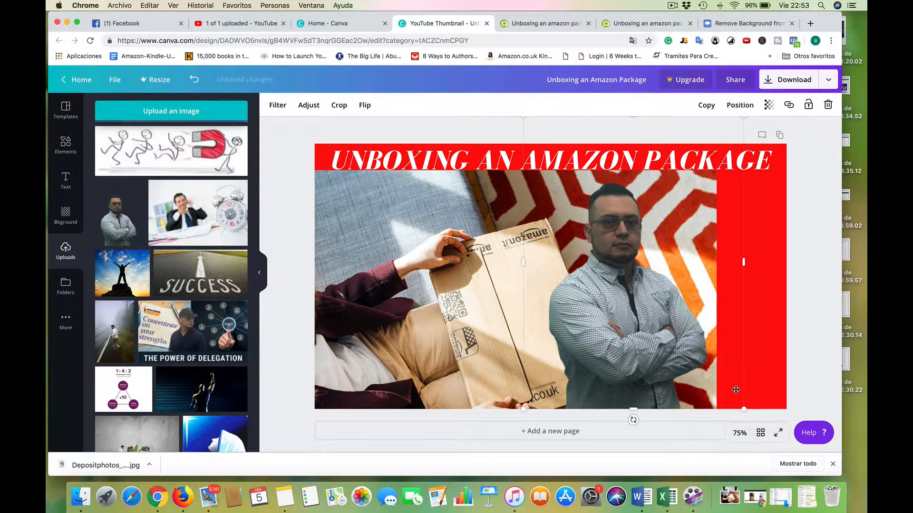
scroll(717, 397, down, 1)
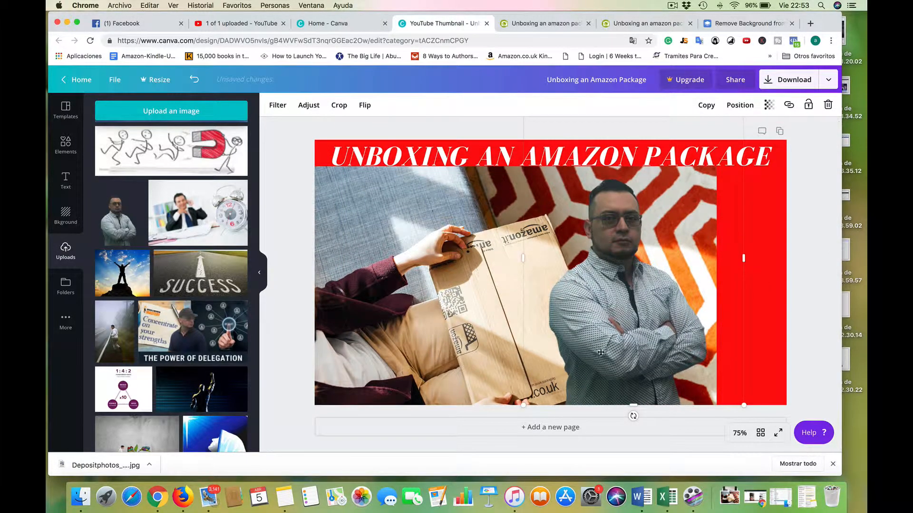
drag(615, 324, 420, 323)
Enlarge the package photo to cover the whole thumbnail, including the red band behind the title.
click(680, 278)
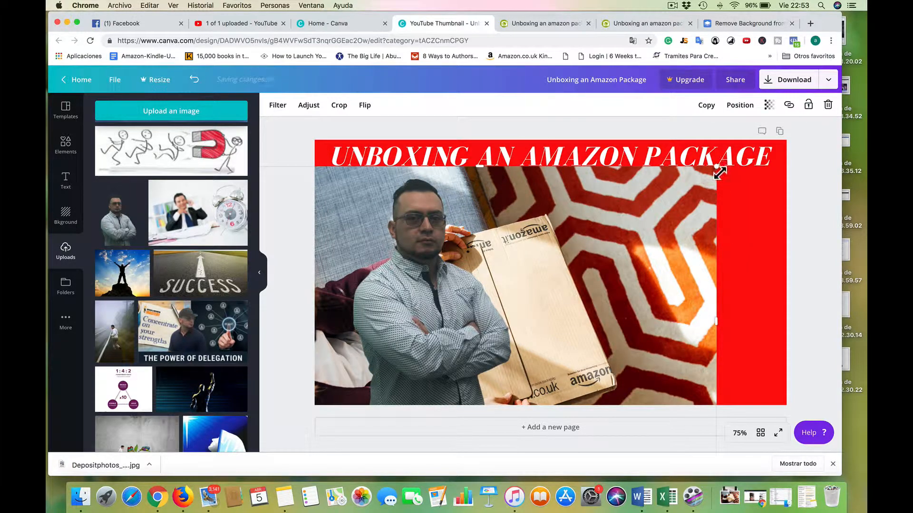
mouse_move(809, 134)
mouse_down()
mouse_move(864, 97)
mouse_move(803, 143)
mouse_up()
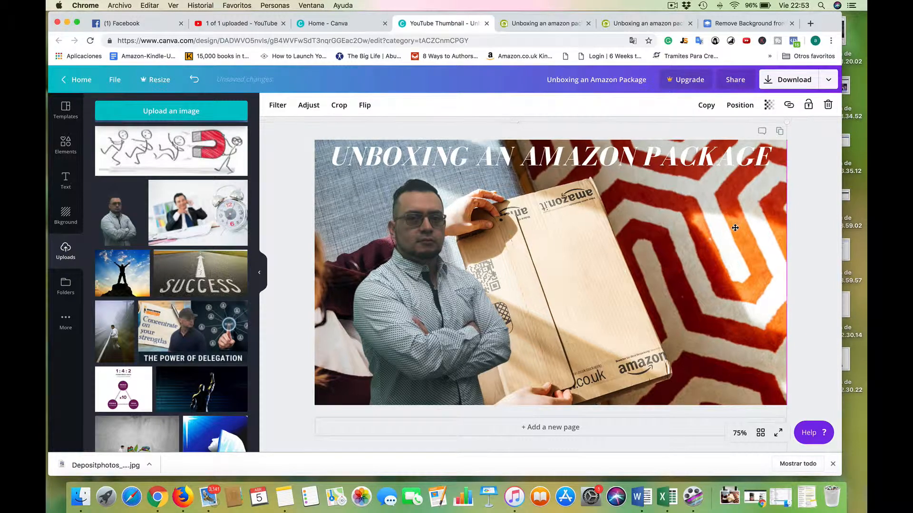
Move the cutout portrait to the right side of the thumbnail and enlarge it slightly to reach the lower edge.
click(499, 306)
drag(500, 305, 754, 291)
drag(693, 292, 693, 292)
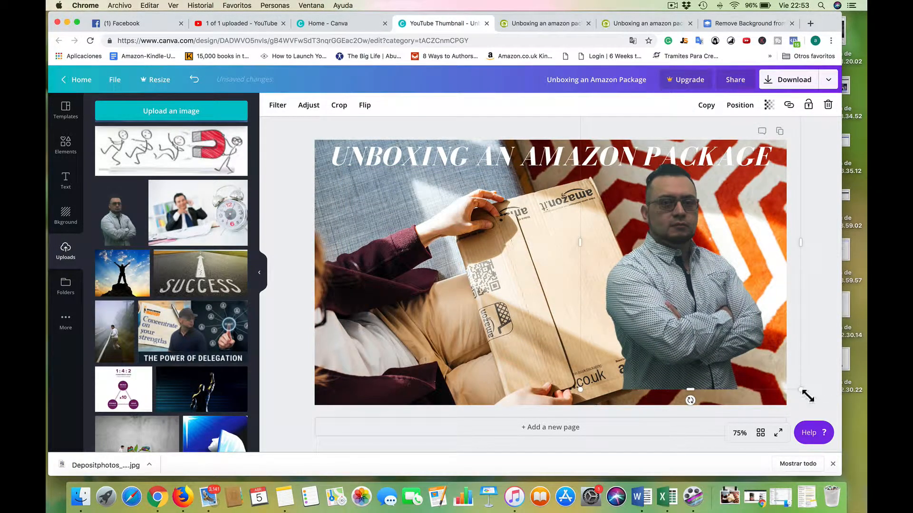
drag(807, 395, 821, 416)
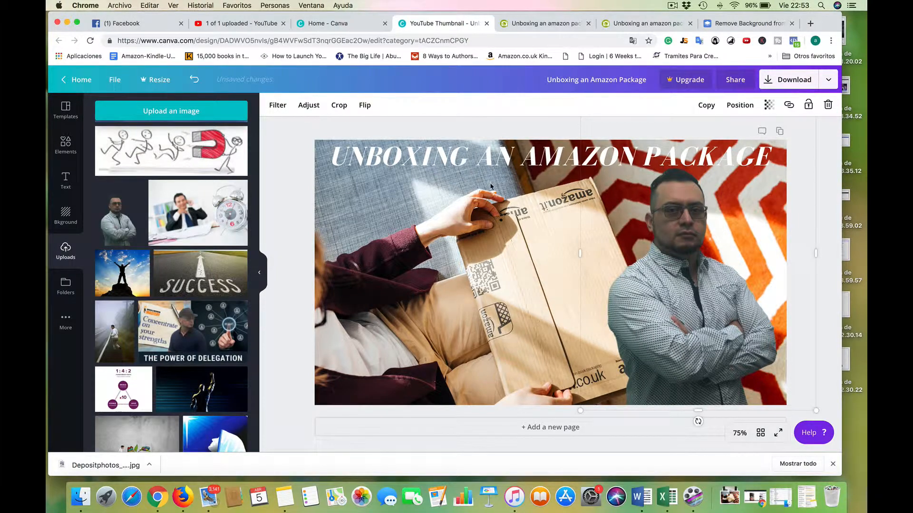
Reposition the package photo within the background crop so the box sits farther right and higher in the thumbnail.
click(418, 257)
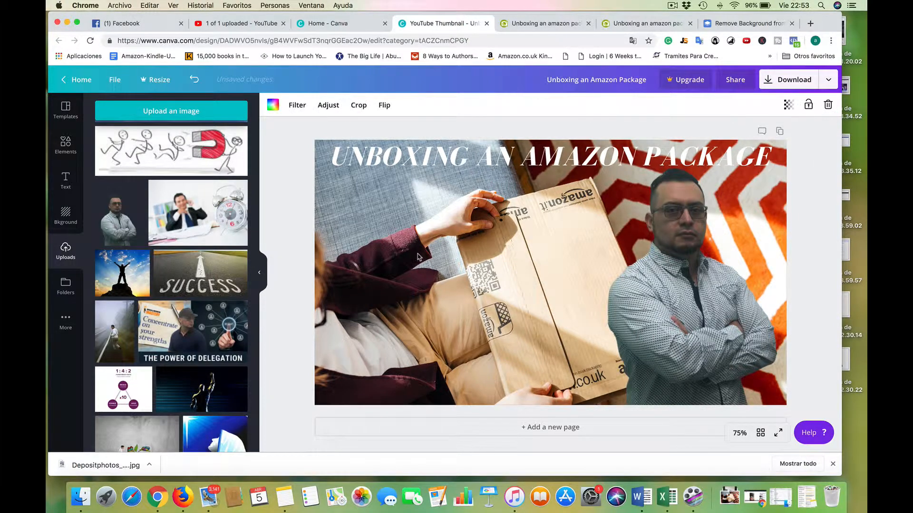
double_click(416, 292)
drag(419, 278, 458, 275)
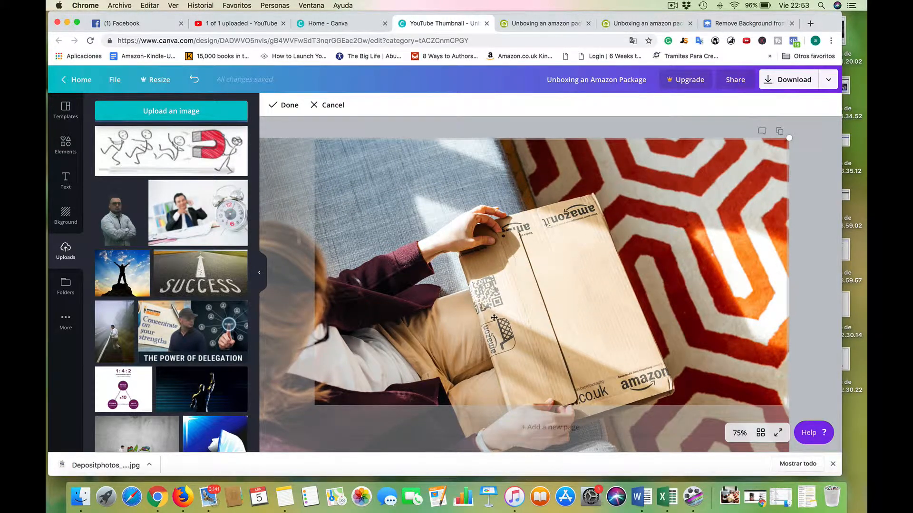
drag(494, 318, 467, 279)
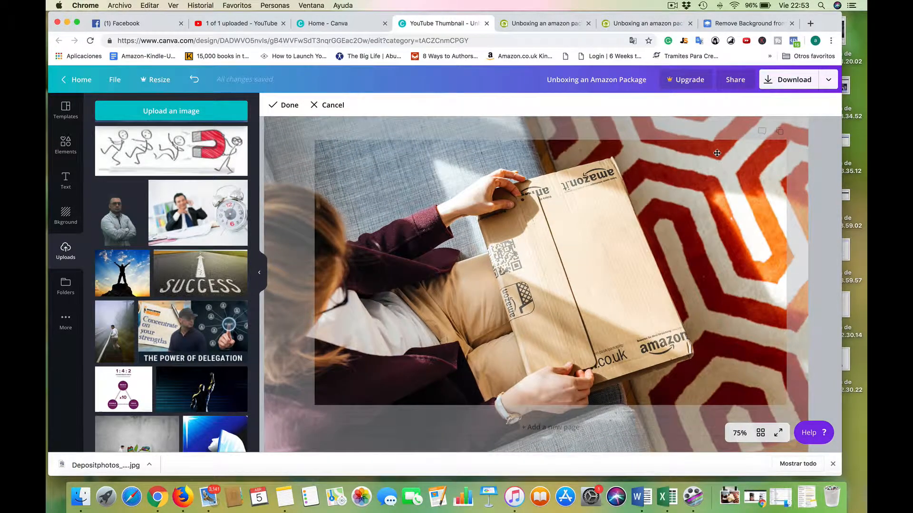
click(832, 161)
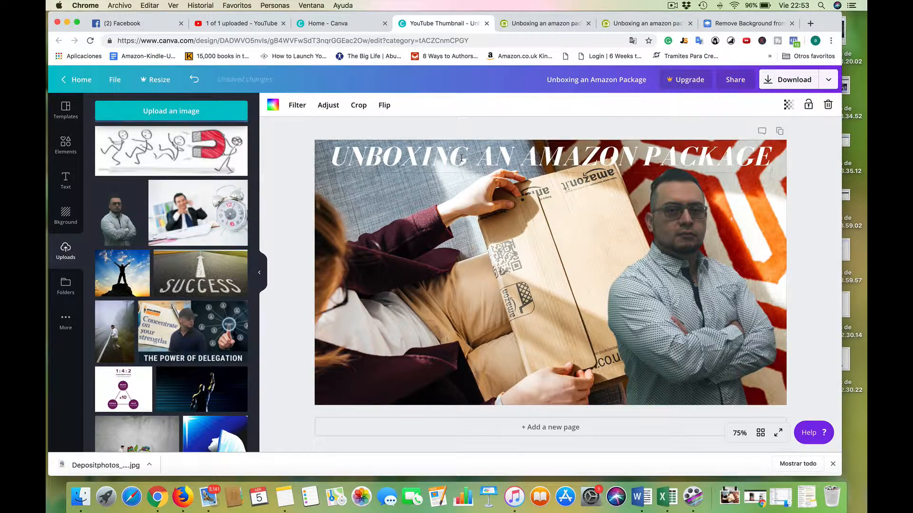
Delete the title text from the thumbnail and undo the deletion.
click(335, 156)
key(Delete)
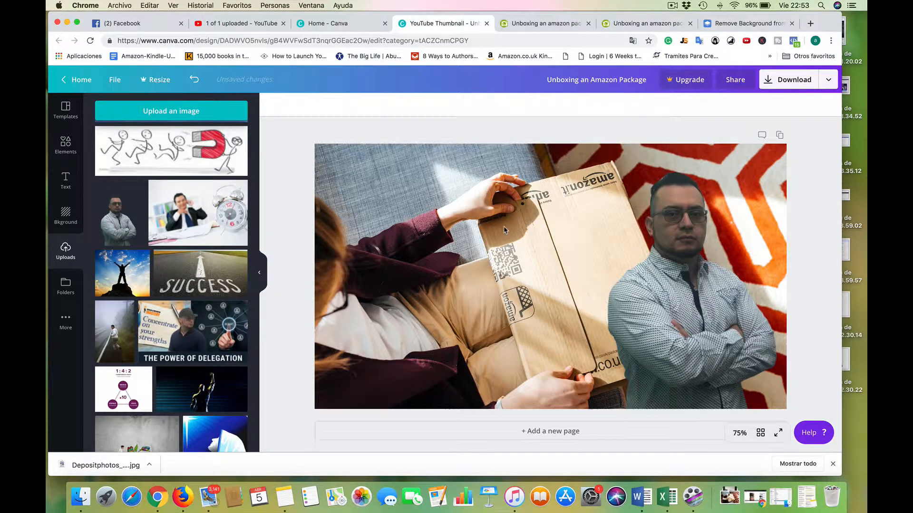
key(super+z)
Try black as the text color of the "UNBOXING AN AMAZON PACKAGE" title.
double_click(419, 156)
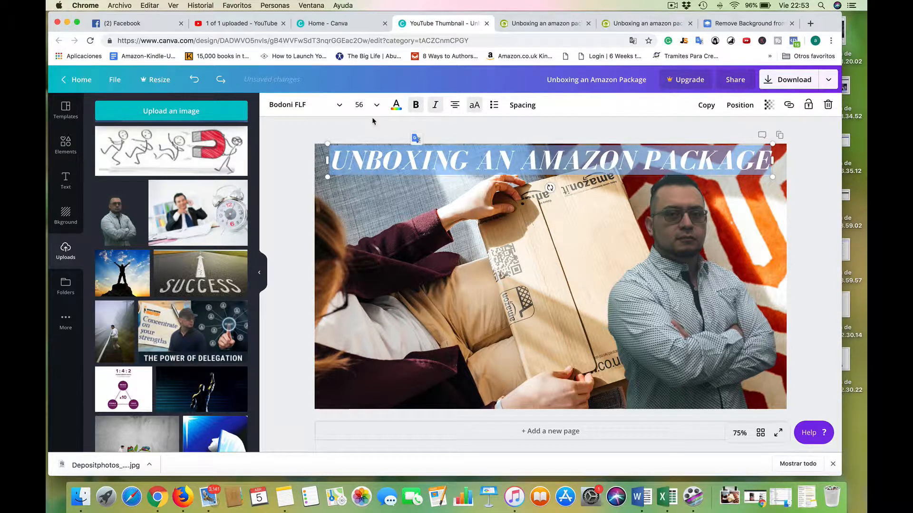
click(396, 105)
click(104, 175)
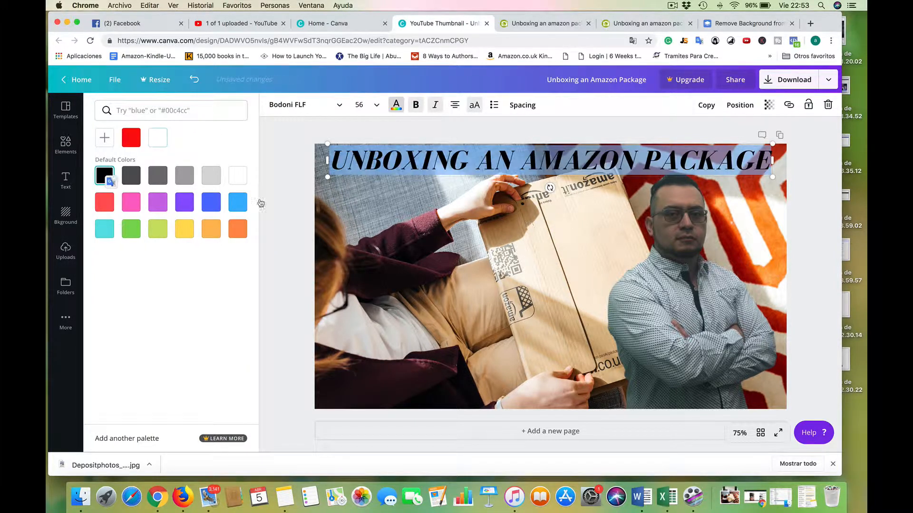
click(366, 252)
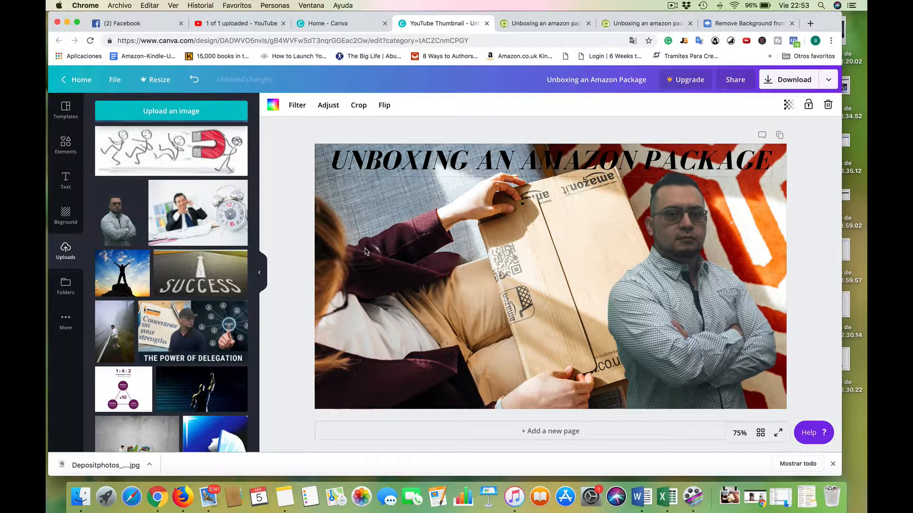
Set the text color of the "UNBOXING AN AMAZON PACKAGE" title to the default yellow.
double_click(428, 158)
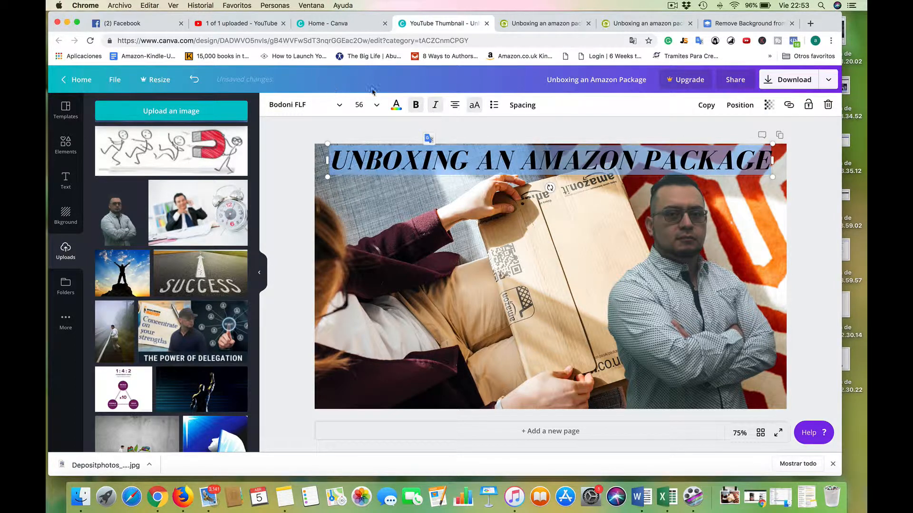
click(376, 105)
click(389, 110)
click(396, 105)
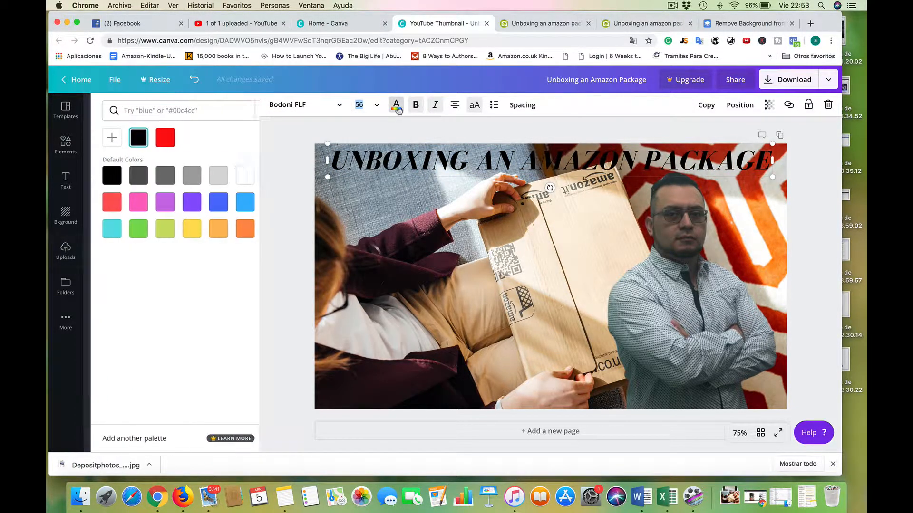
click(181, 230)
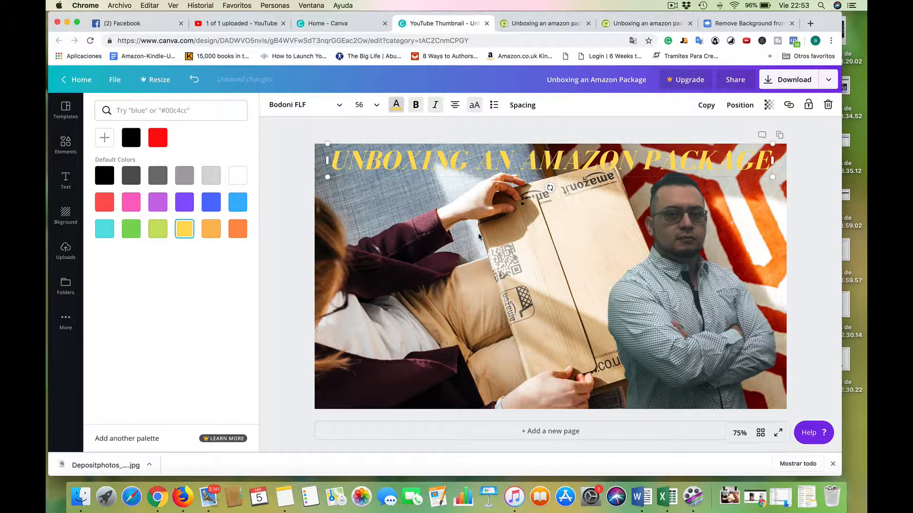
click(480, 236)
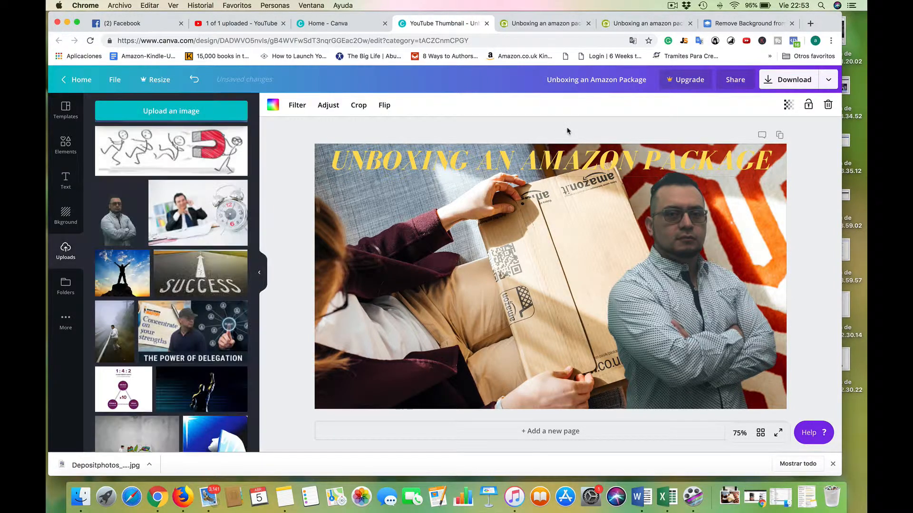
double_click(361, 162)
click(396, 105)
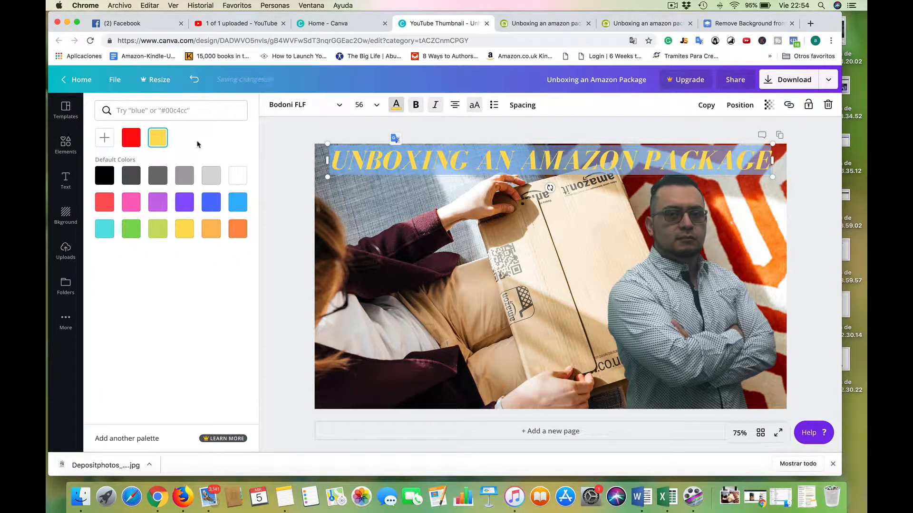
click(105, 137)
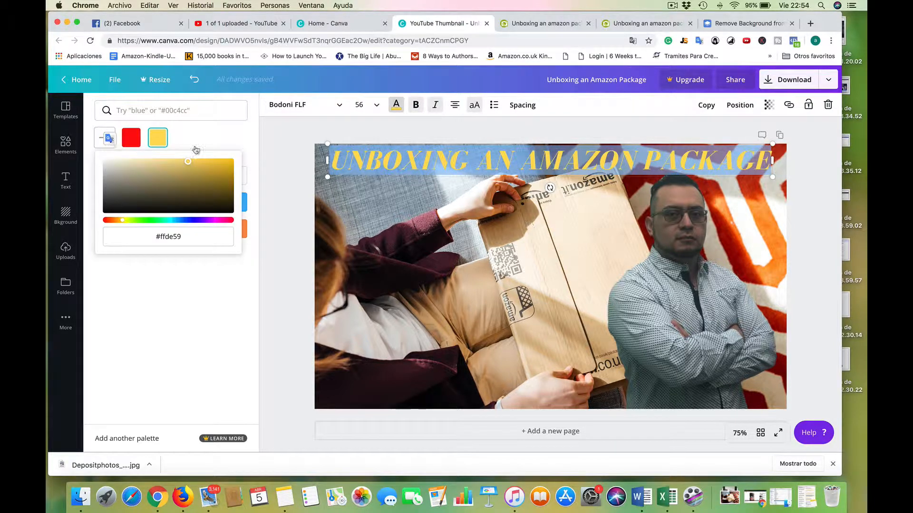
Clear the thumbnail page by deleting the package photo, title and portrait, copying the title text before removing it.
click(333, 217)
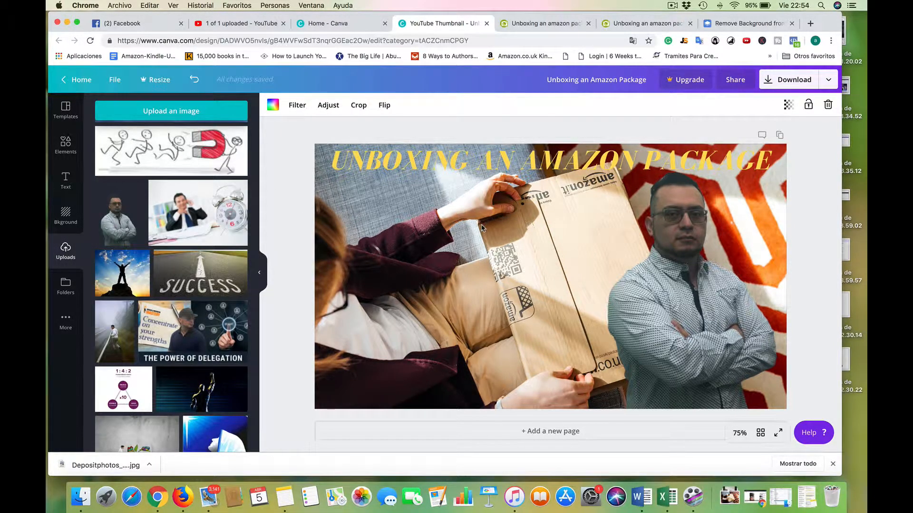
click(828, 107)
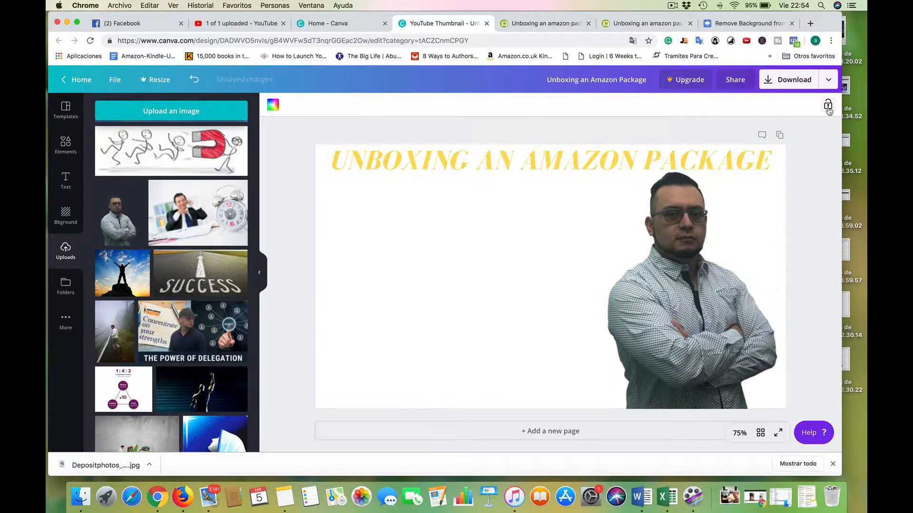
click(560, 165)
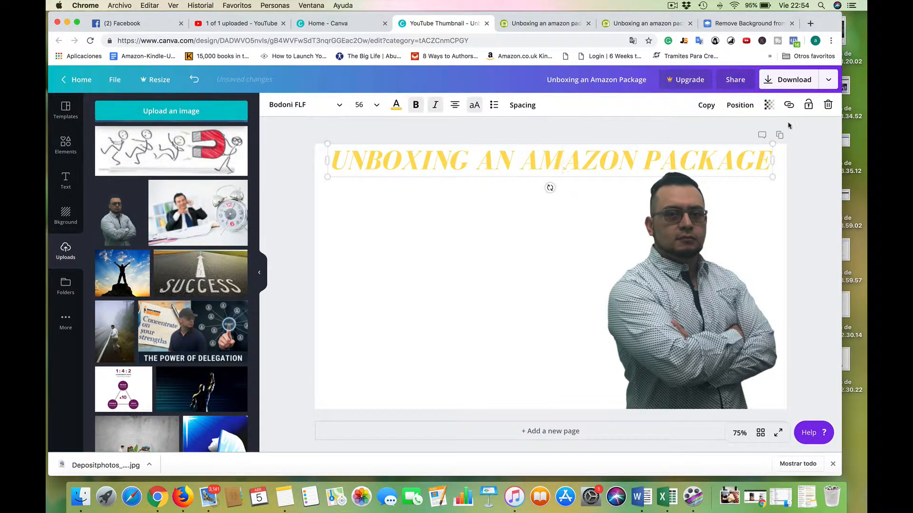
click(649, 166)
right_click(650, 167)
click(667, 224)
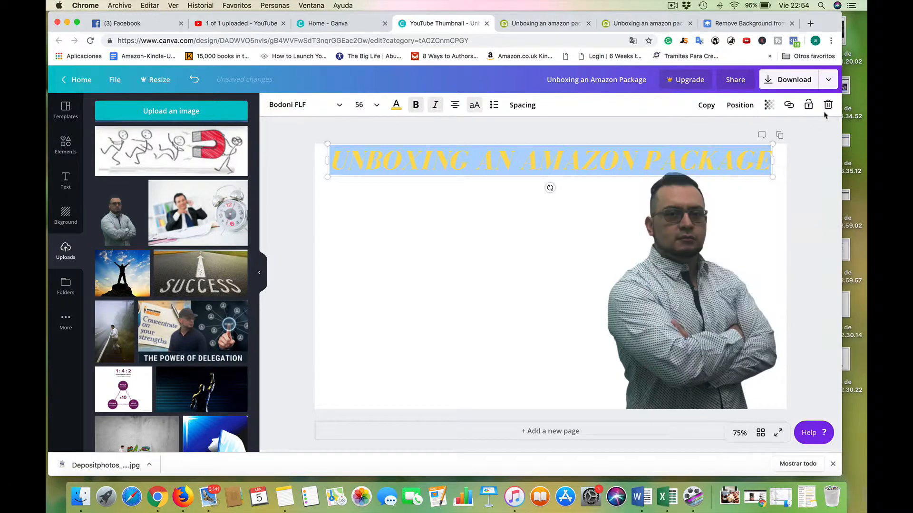
click(660, 261)
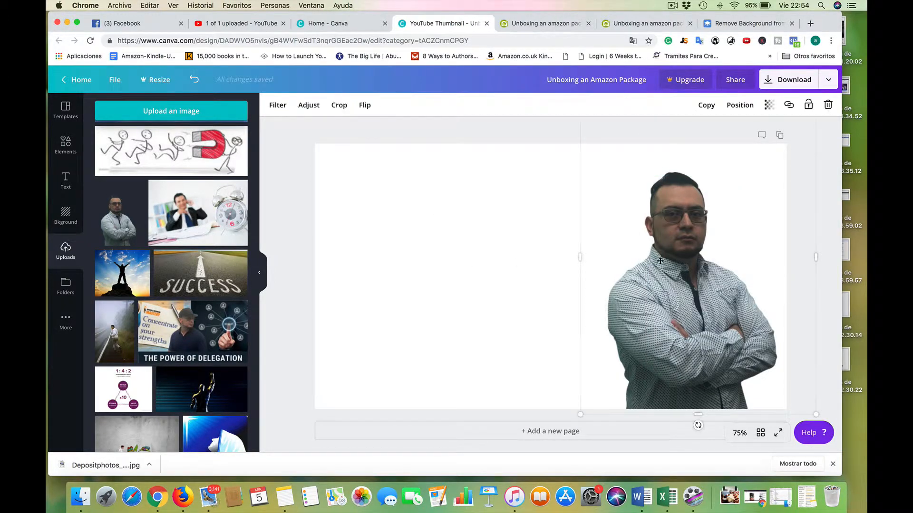
click(828, 106)
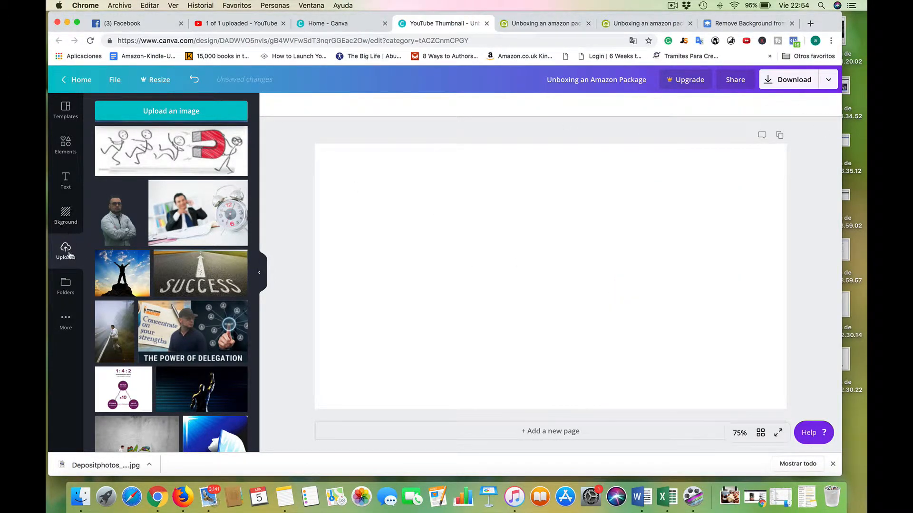
Apply the free "Social Media Revolution" YouTube thumbnail template to the empty page.
click(66, 110)
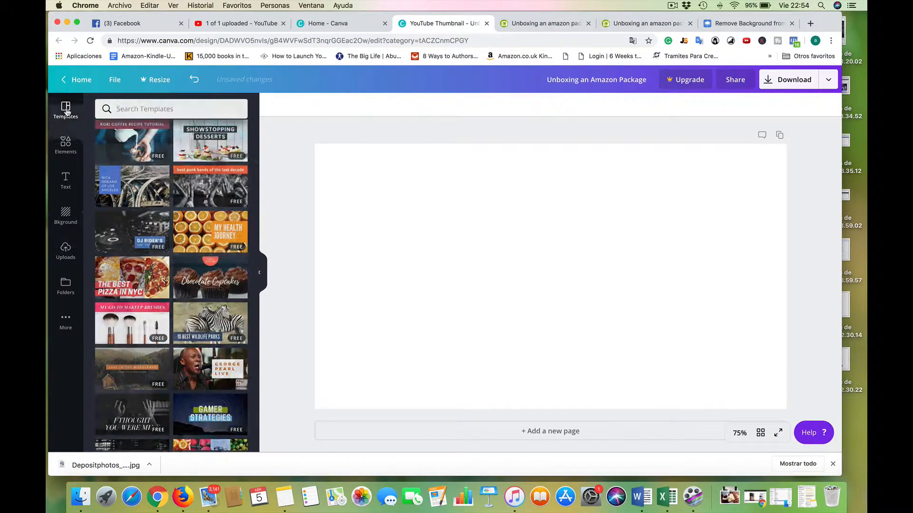
scroll(182, 323, up, 20)
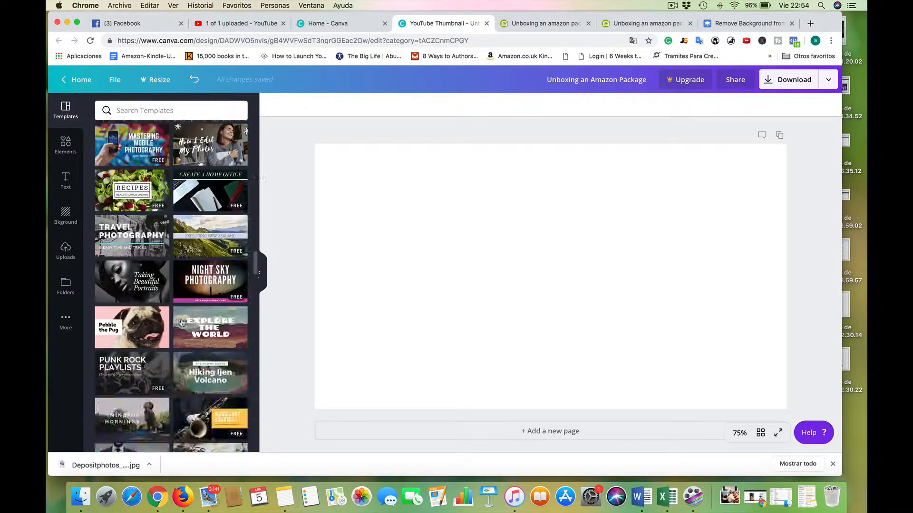
scroll(182, 324, up, 10)
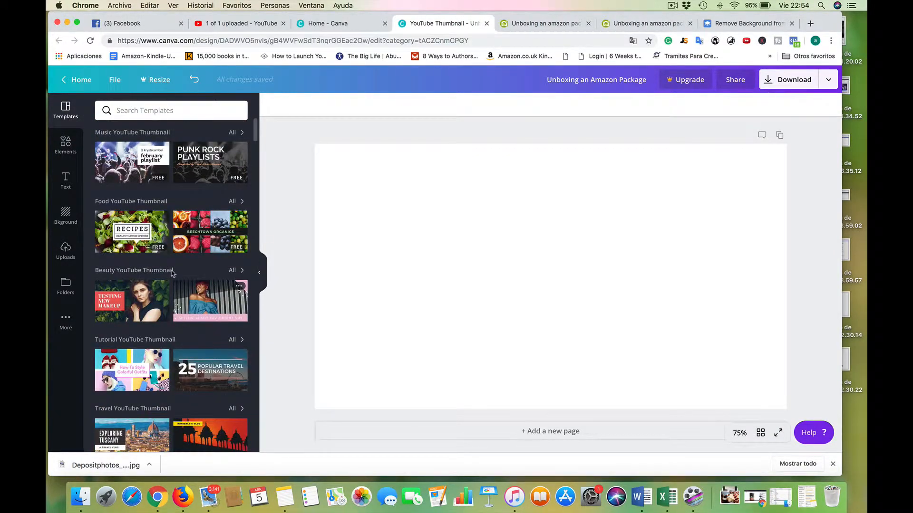
scroll(173, 273, down, 15)
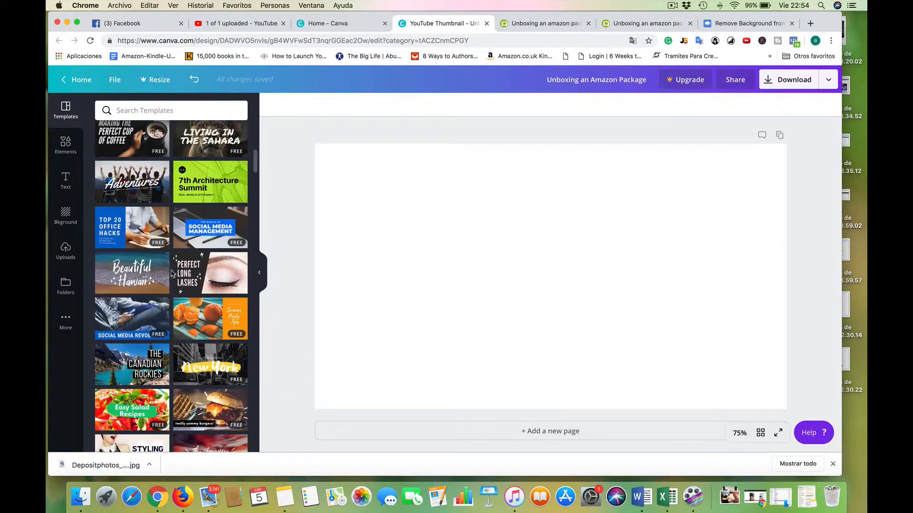
click(137, 327)
Replace the template's banner text with the copied title "UNBOXING AN AMAZON PACKAGE" and set its font size to 56.
double_click(532, 373)
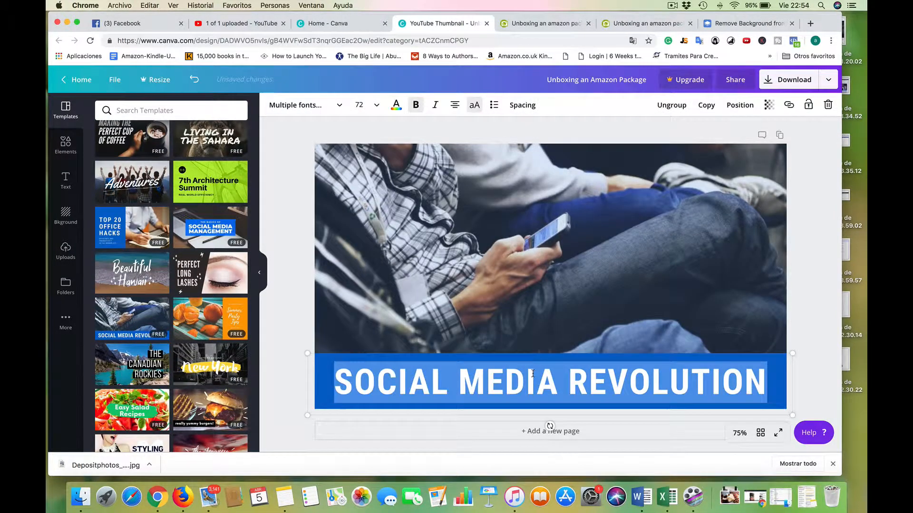
key(cmd+v)
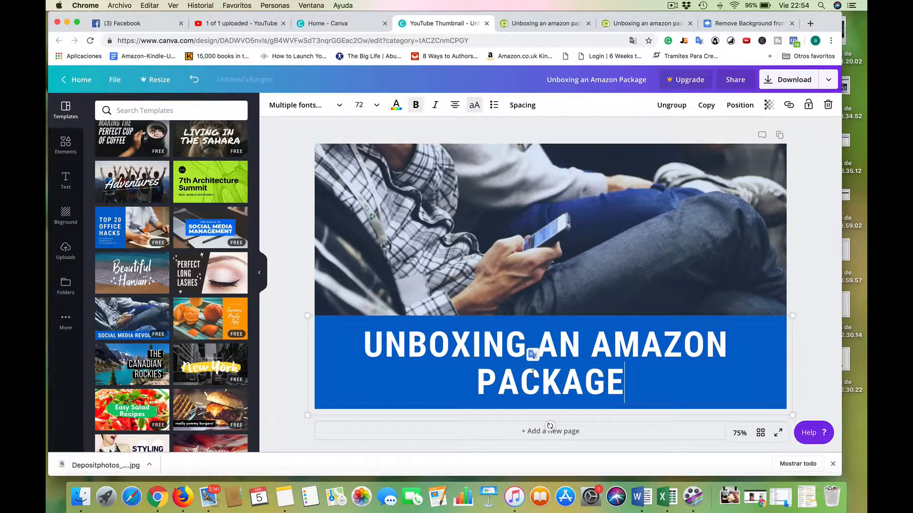
triple_click(378, 353)
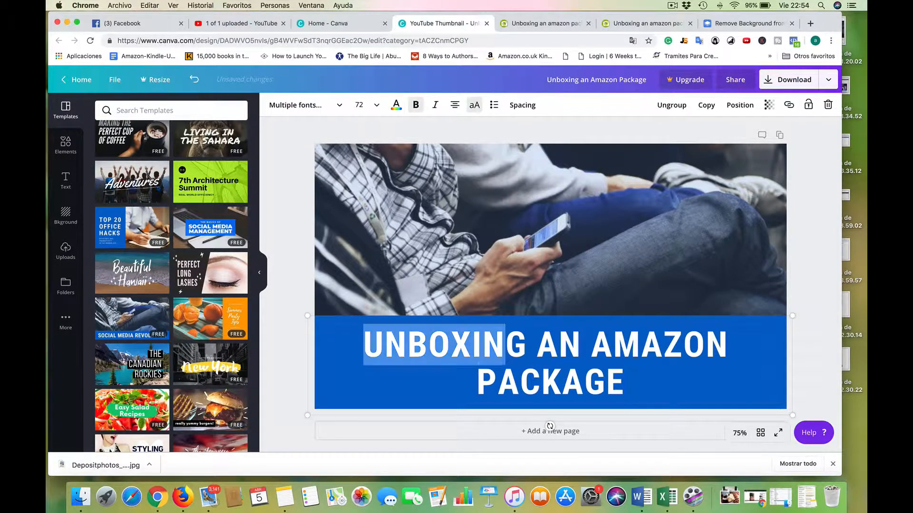
click(367, 105)
click(371, 215)
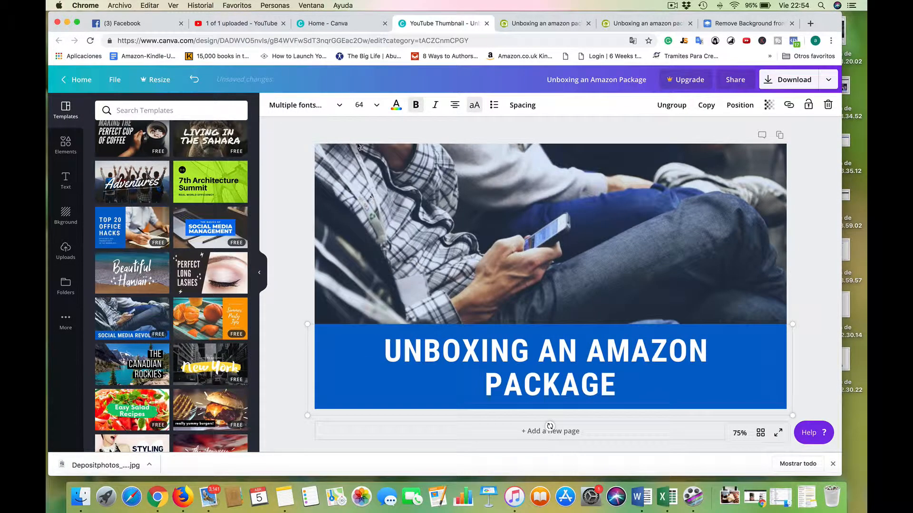
click(366, 105)
click(371, 214)
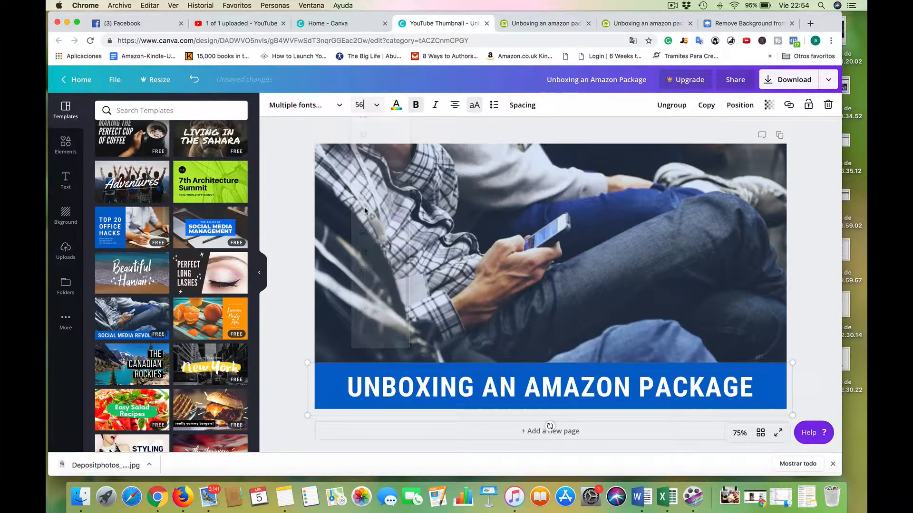
Move the blue title banner to the upper edge of the thumbnail and delete the template's background photo.
click(528, 303)
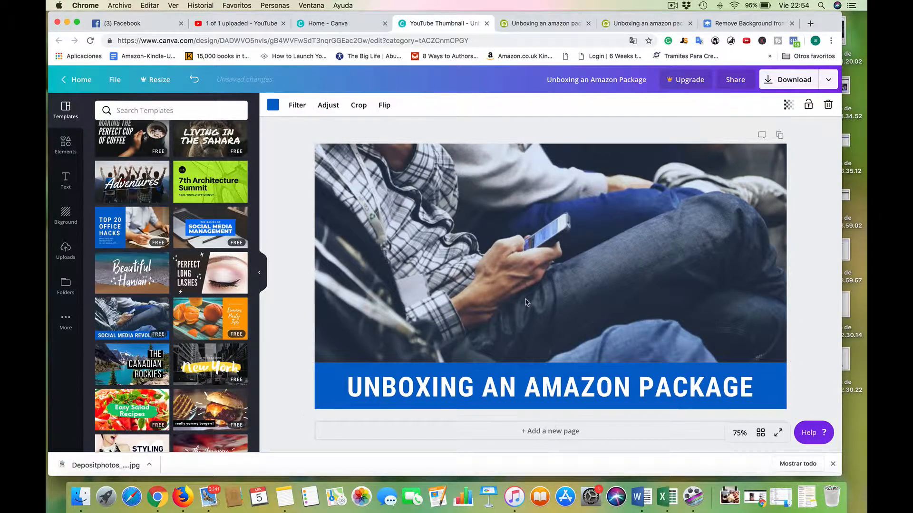
drag(532, 389, 529, 170)
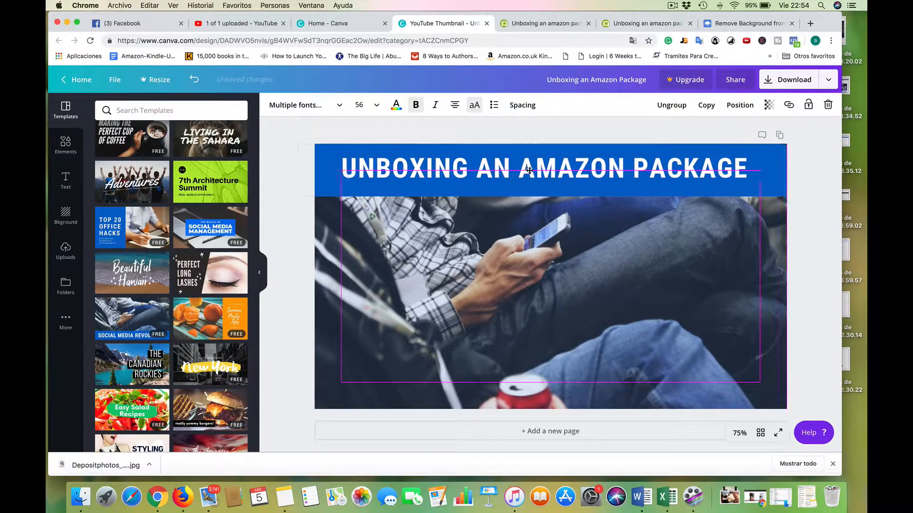
click(542, 228)
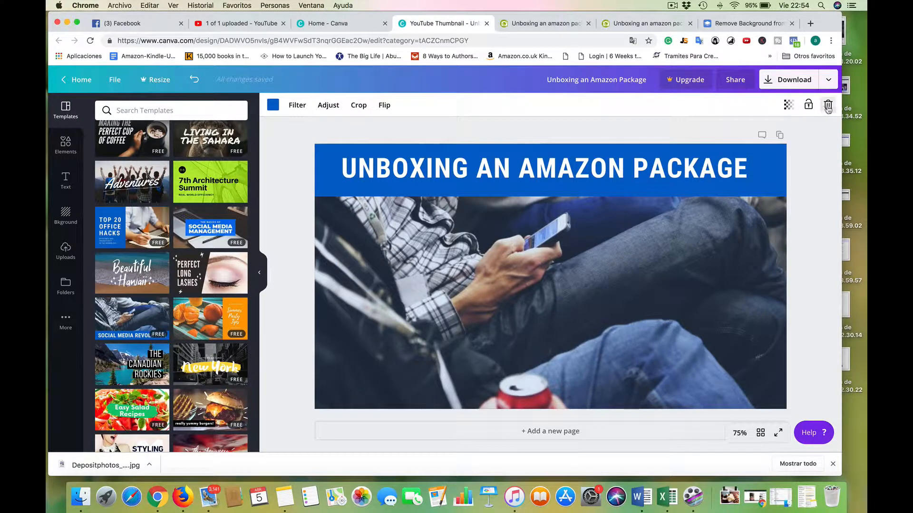
click(827, 105)
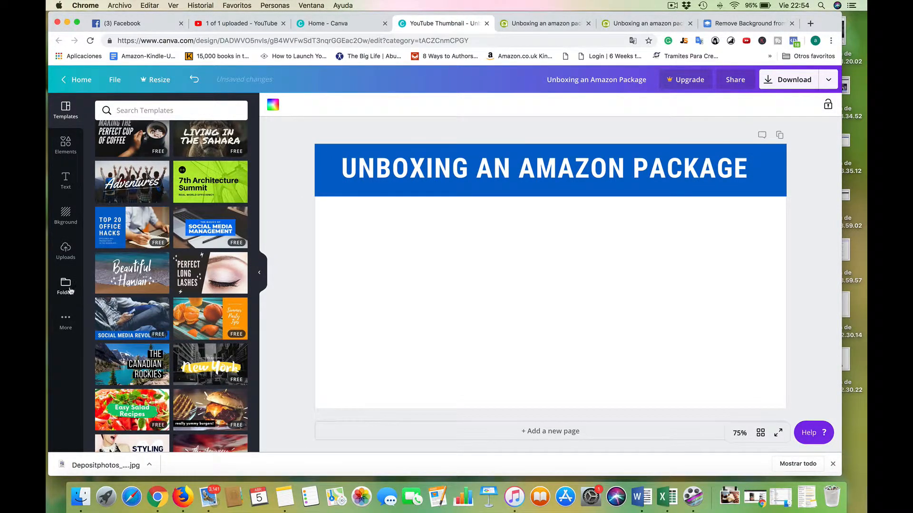
Add the uploaded Amazon package photo and enlarge it to about 1,289 × 844 so it covers the whole thumbnail.
click(65, 259)
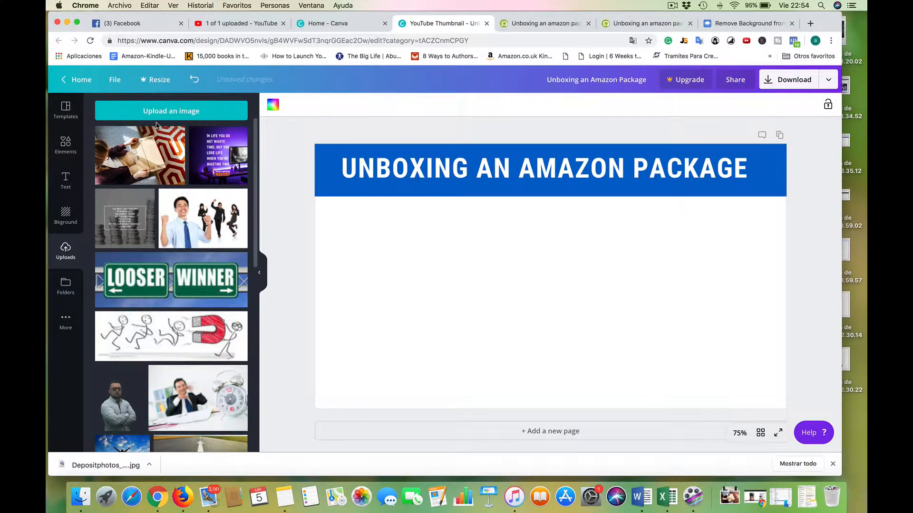
click(152, 162)
drag(394, 177, 306, 144)
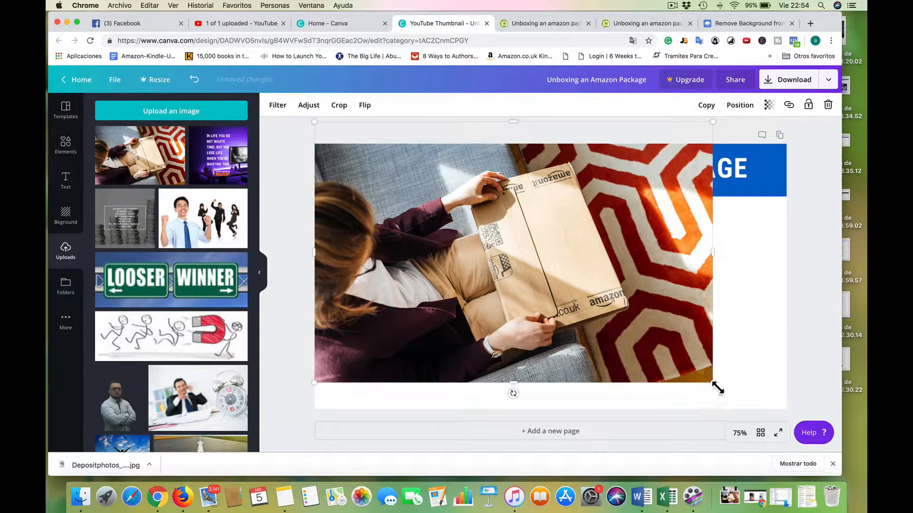
drag(717, 388, 808, 407)
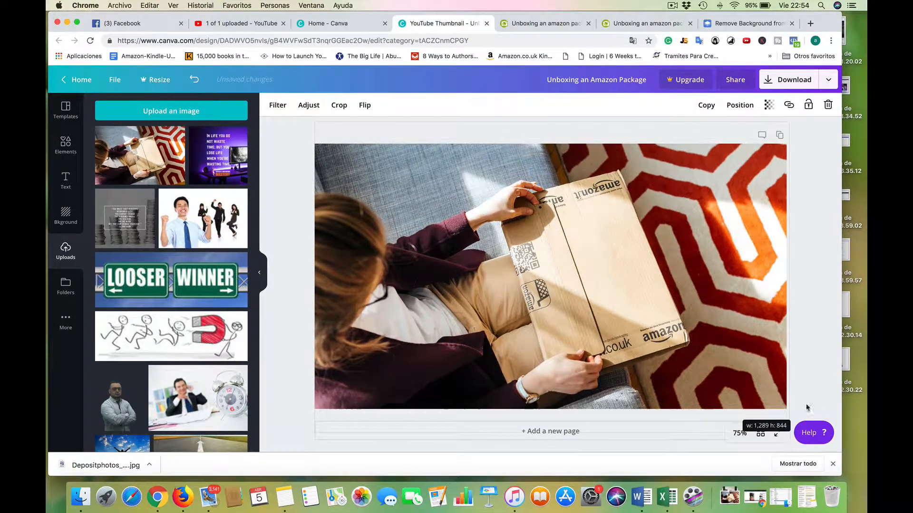
Send the package photo backward behind the blue title banner.
click(739, 105)
click(718, 149)
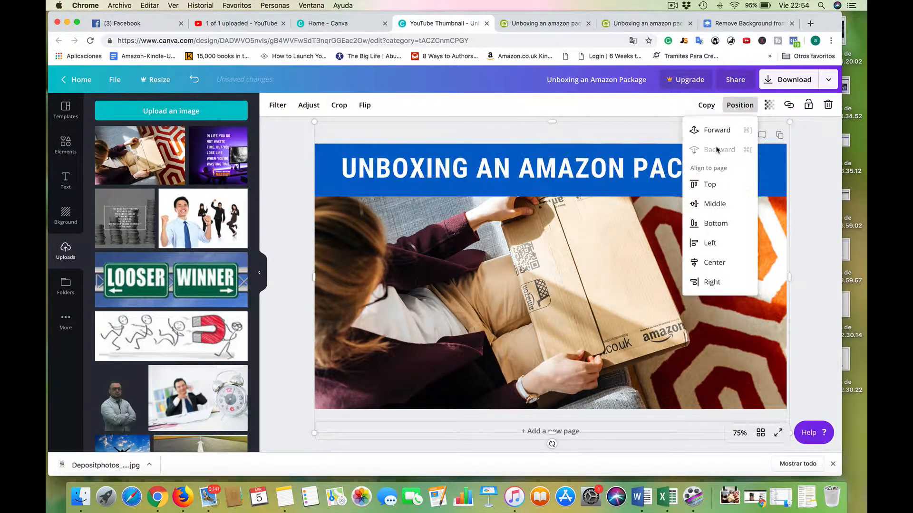
click(837, 263)
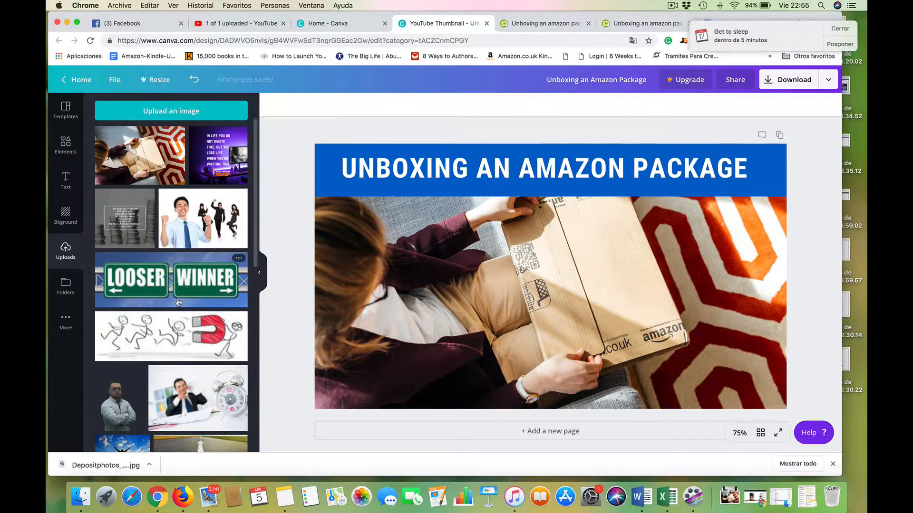
Add the uploaded background-free portrait of the man with glasses and a dotted shirt, arms at his sides.
scroll(178, 303, down, 10)
scroll(178, 302, up, 5)
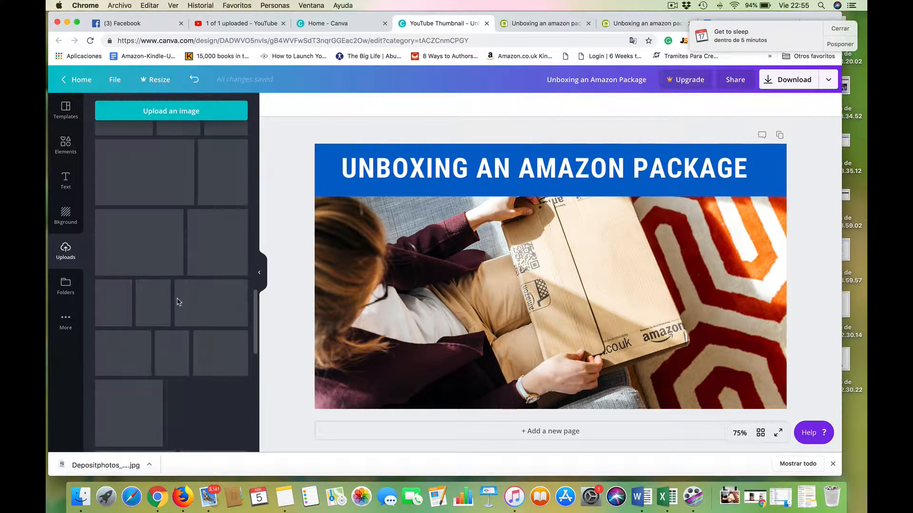
scroll(178, 303, down, 2)
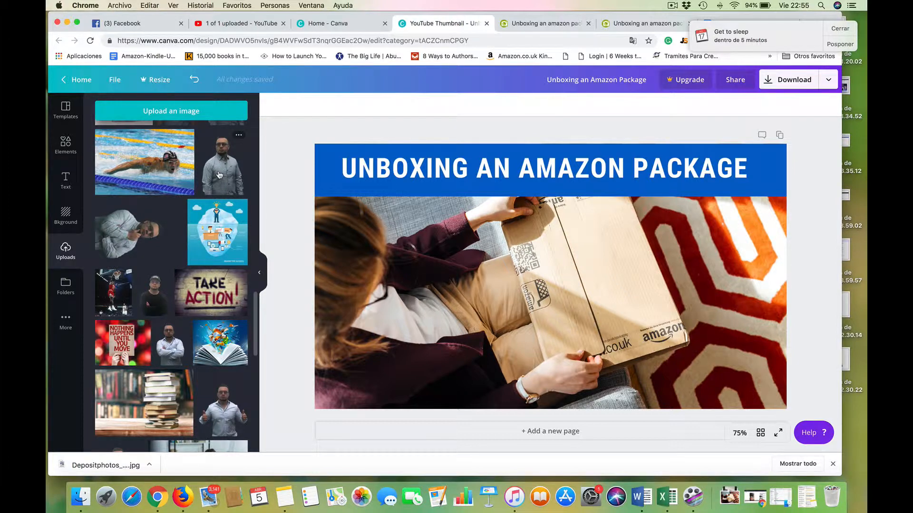
click(220, 175)
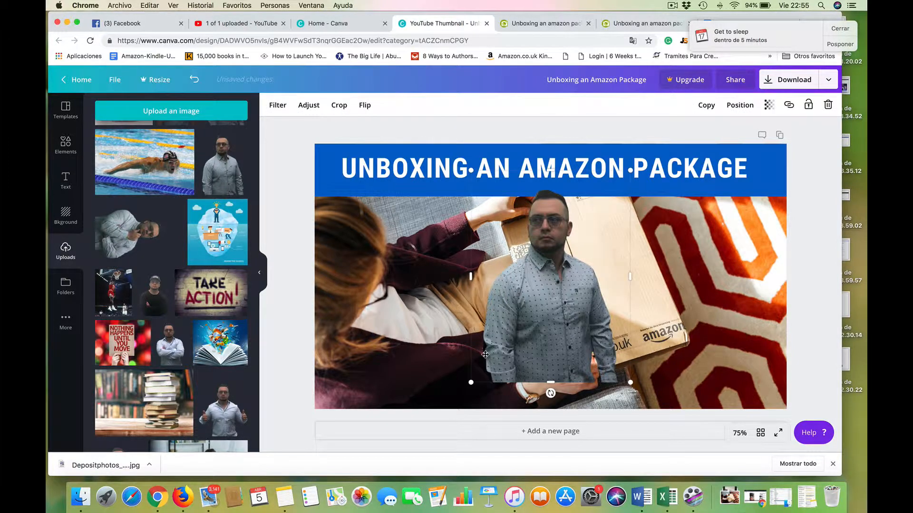
Resize the portrait and place it at the thumbnail's lower right, cut off by the bottom edge, with the head clear of the title letters.
drag(478, 390, 393, 418)
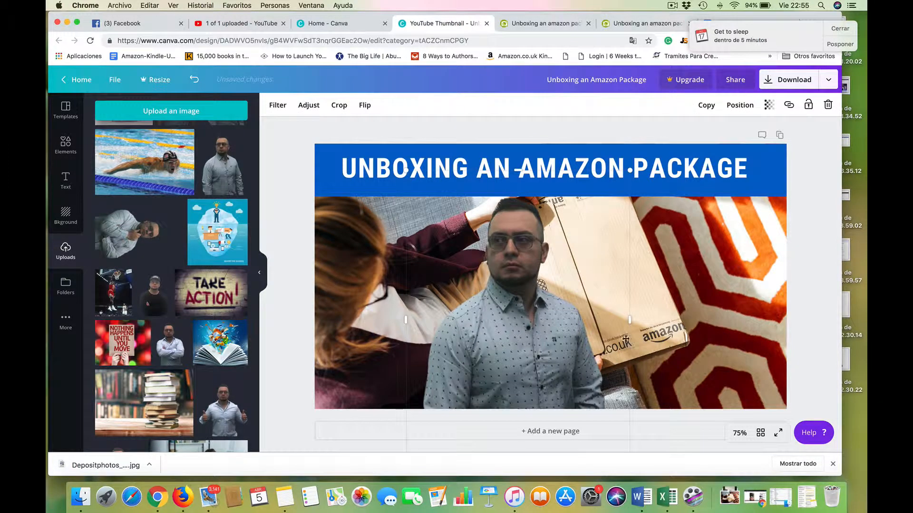
drag(552, 313, 646, 203)
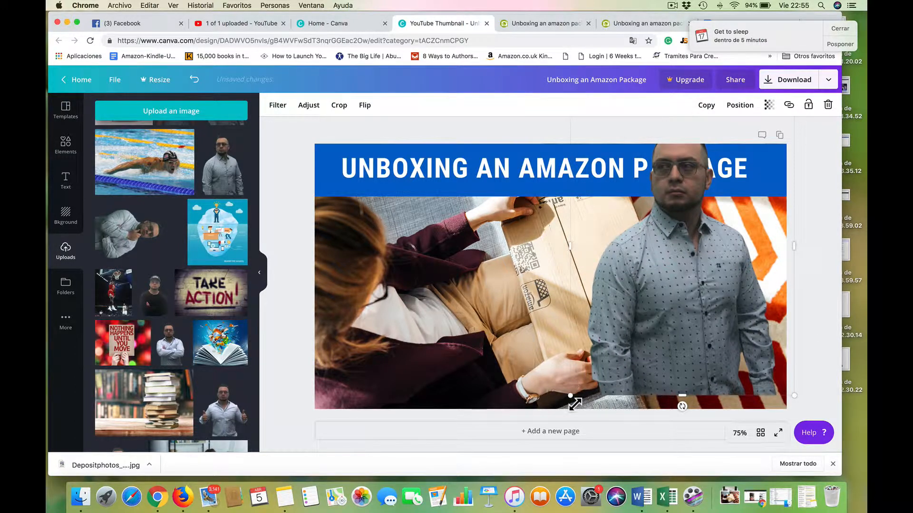
drag(571, 398, 595, 371)
drag(668, 310, 674, 350)
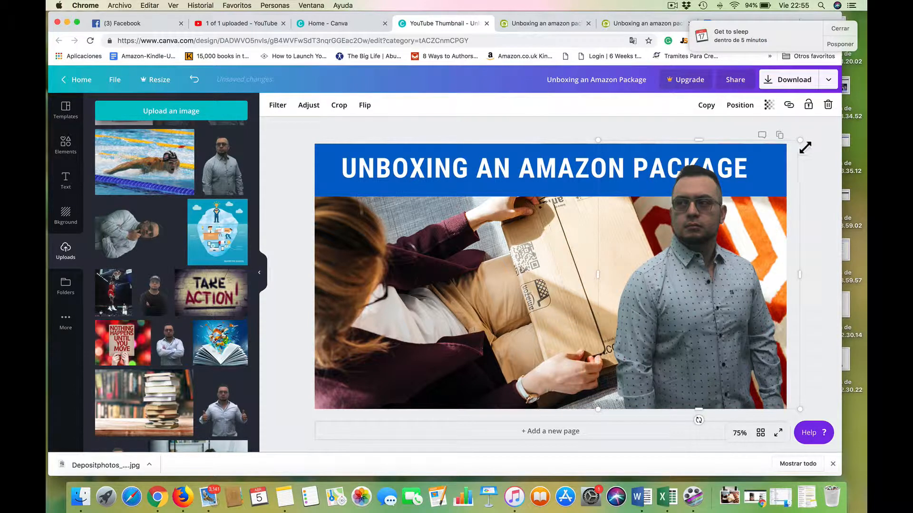
drag(800, 156, 797, 162)
click(551, 239)
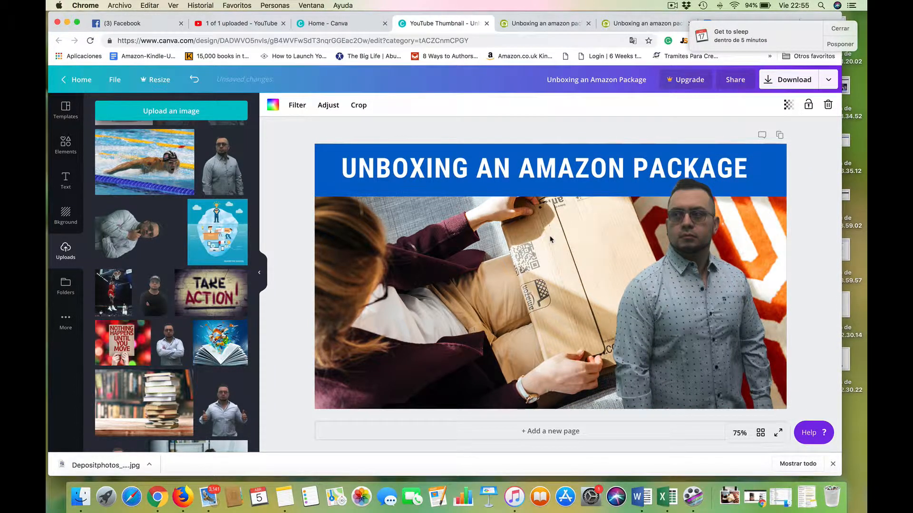
drag(702, 250, 713, 248)
click(488, 206)
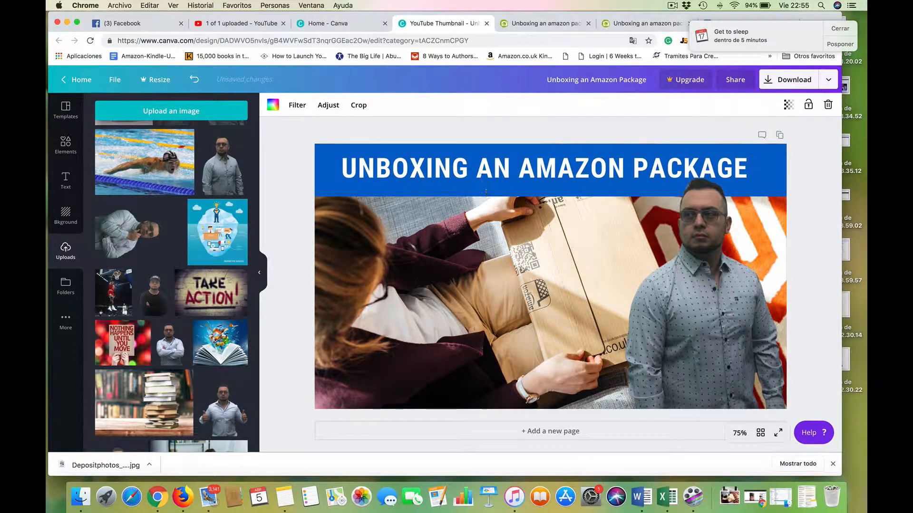
Lower the portrait slightly so the head clears the title letters, and download the finished thumbnail as a PNG.
drag(659, 282, 677, 297)
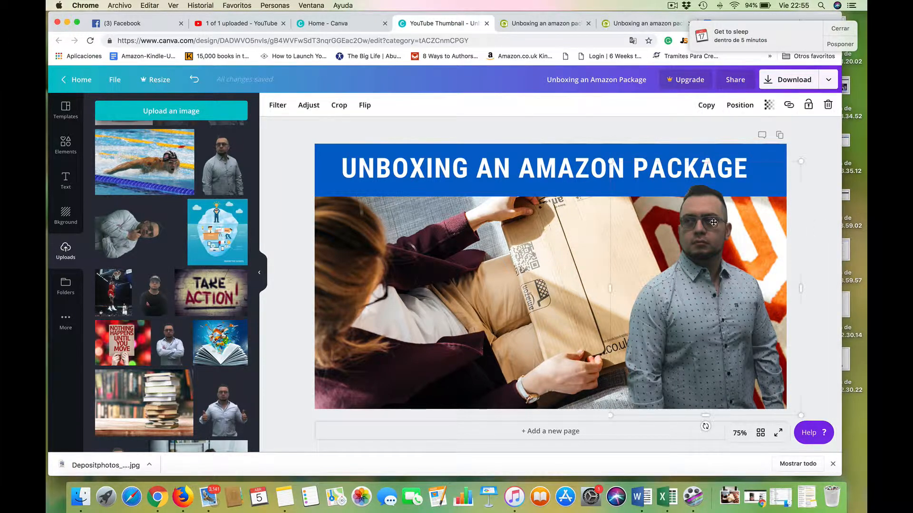
click(837, 195)
click(789, 84)
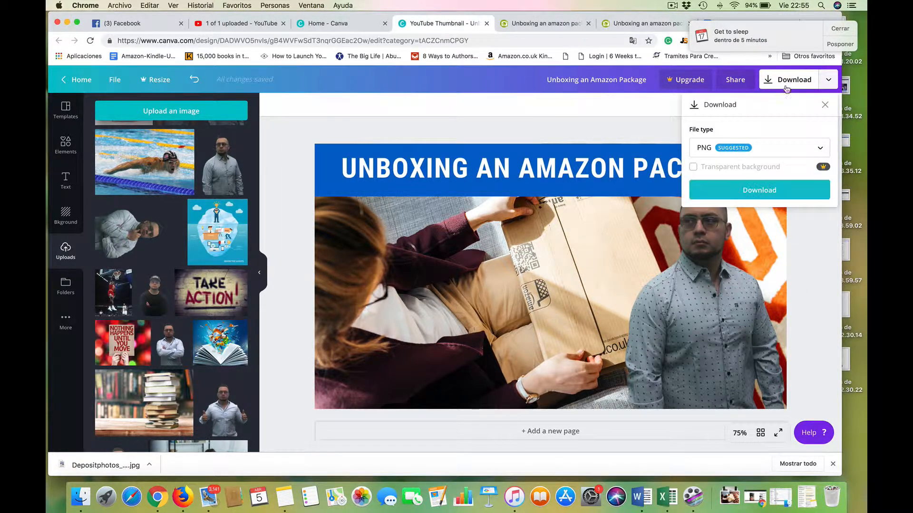
click(727, 190)
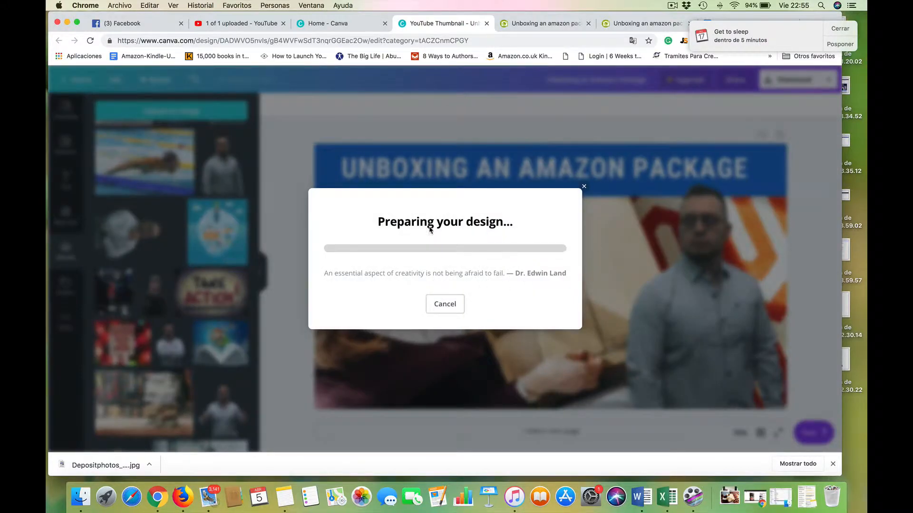
Switch to the YouTube upload page and start choosing a custom thumbnail for the video.
click(227, 24)
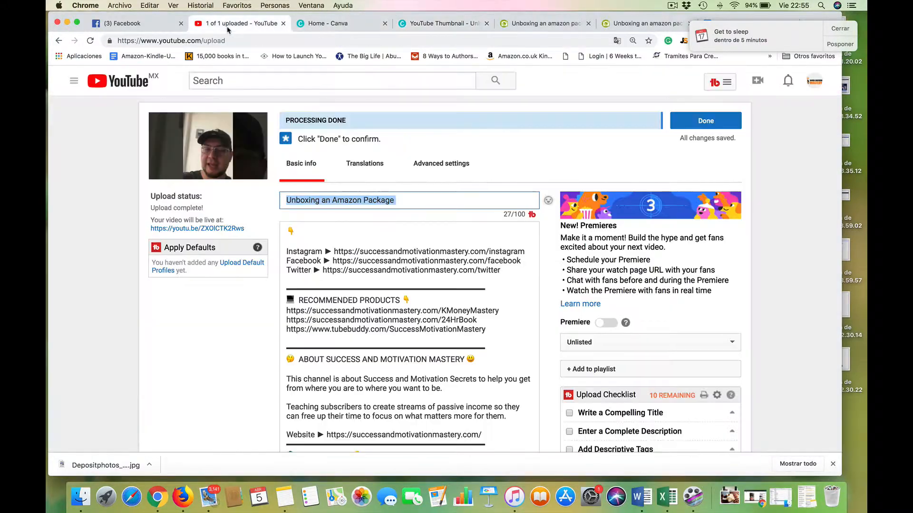
scroll(547, 275, down, 15)
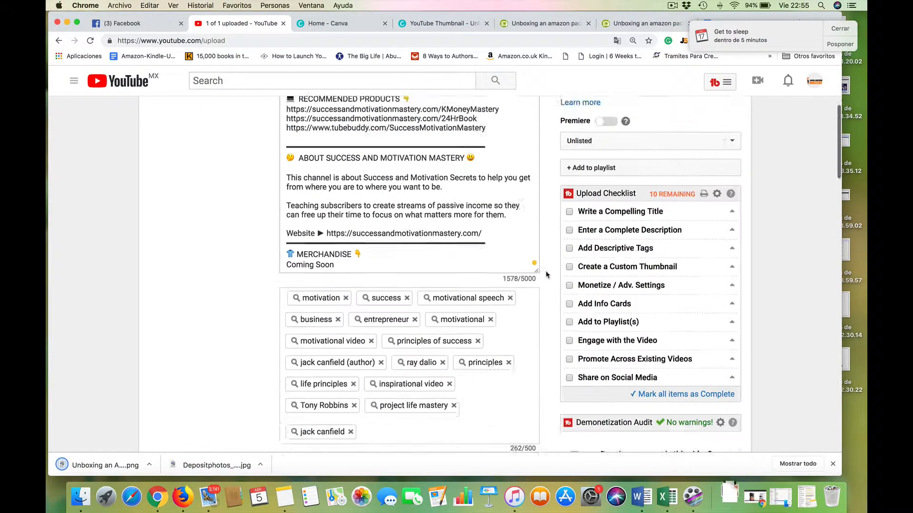
scroll(547, 275, down, 10)
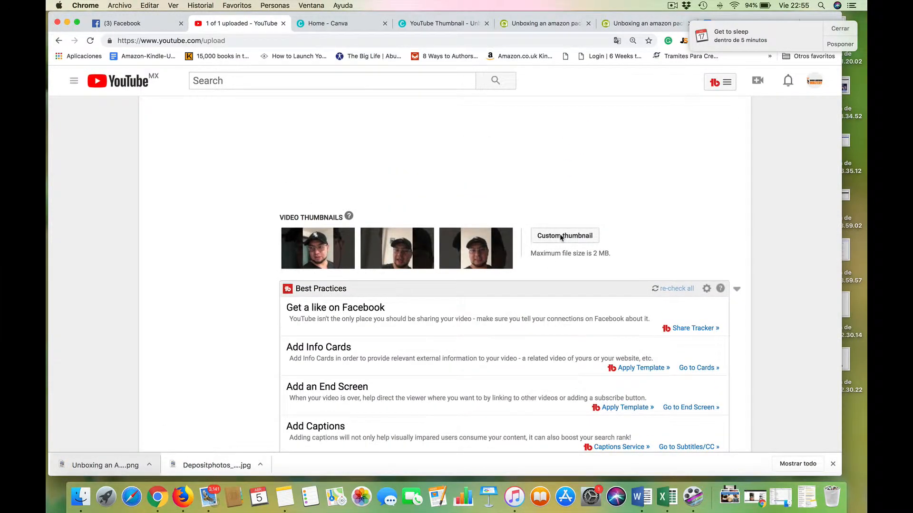
scroll(563, 238, down, 10)
scroll(758, 250, up, 8)
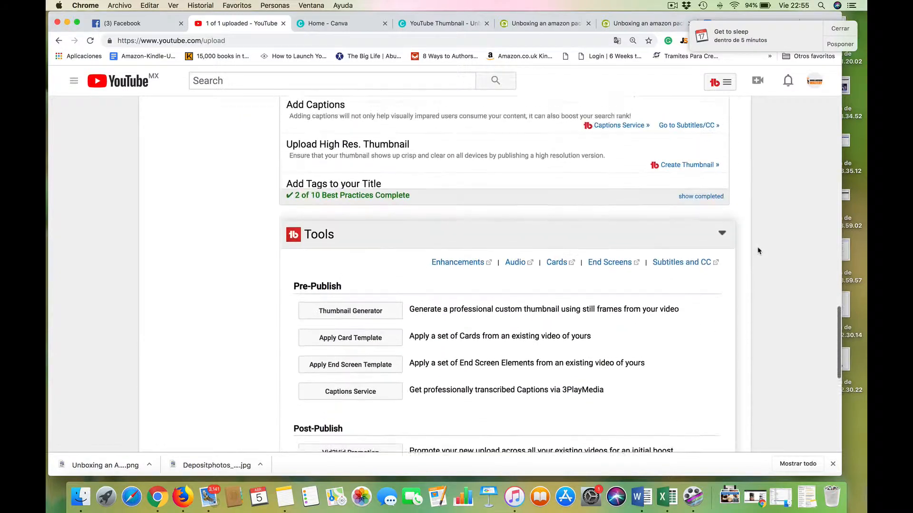
scroll(758, 251, down, 5)
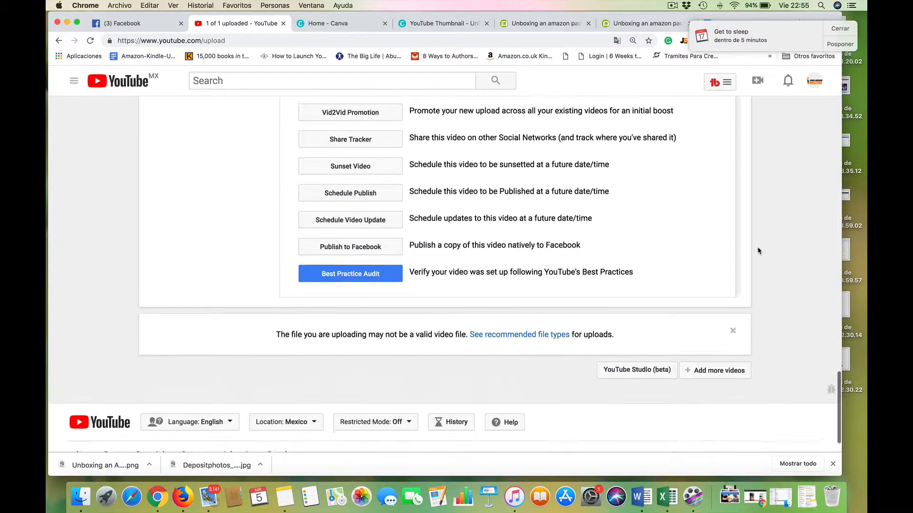
scroll(758, 250, up, 3)
scroll(757, 251, down, 5)
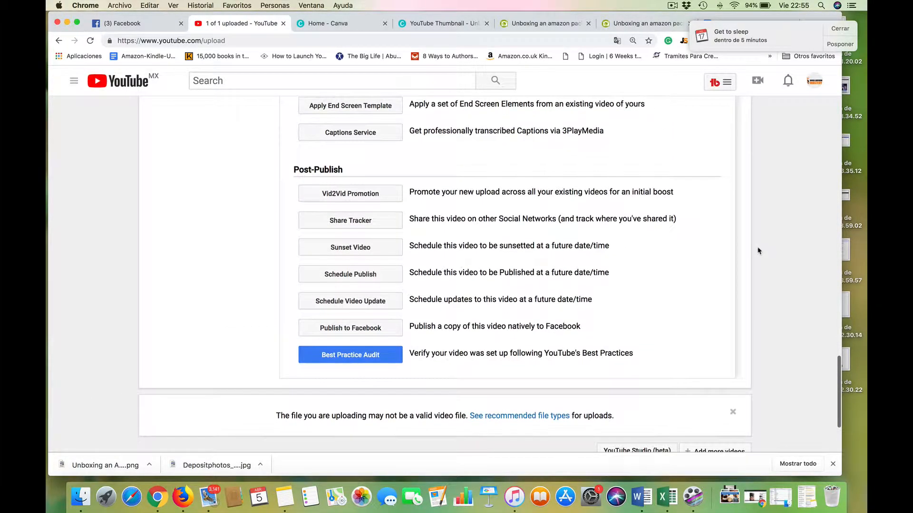
scroll(757, 250, up, 10)
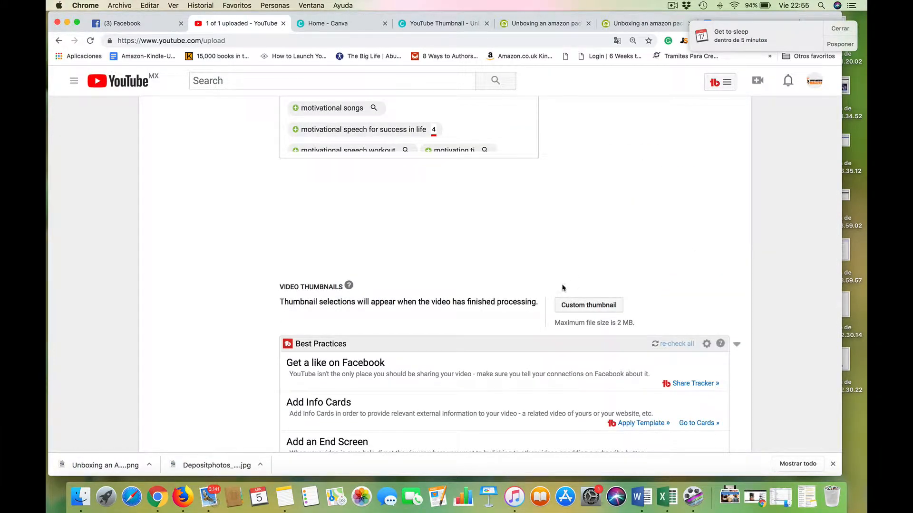
click(571, 305)
Create a public playlist named "Unboxing" and add the video to it.
scroll(799, 220, up, 12)
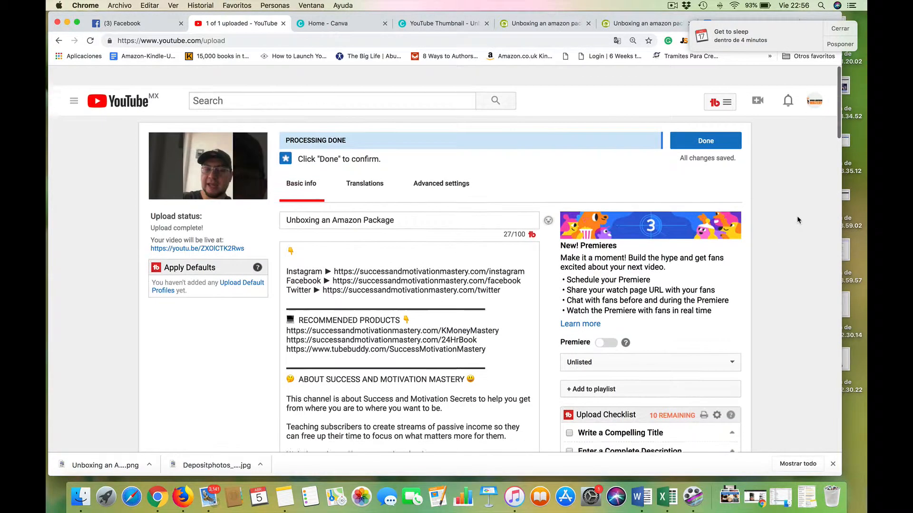
scroll(786, 283, down, 2)
scroll(786, 283, down, 3)
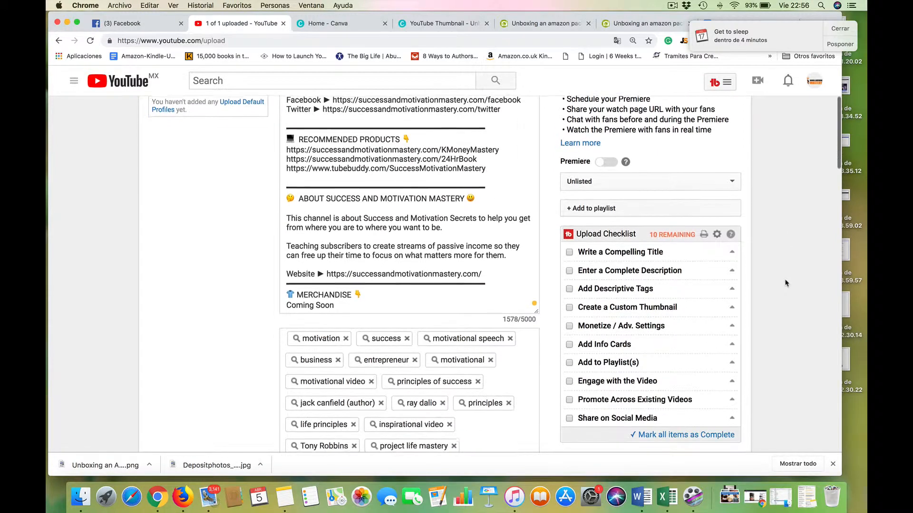
click(625, 208)
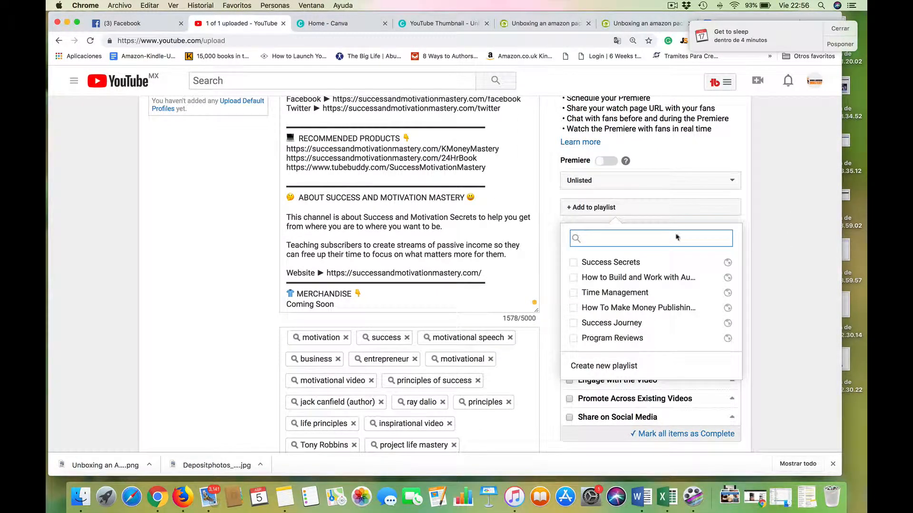
text(Unboxing)
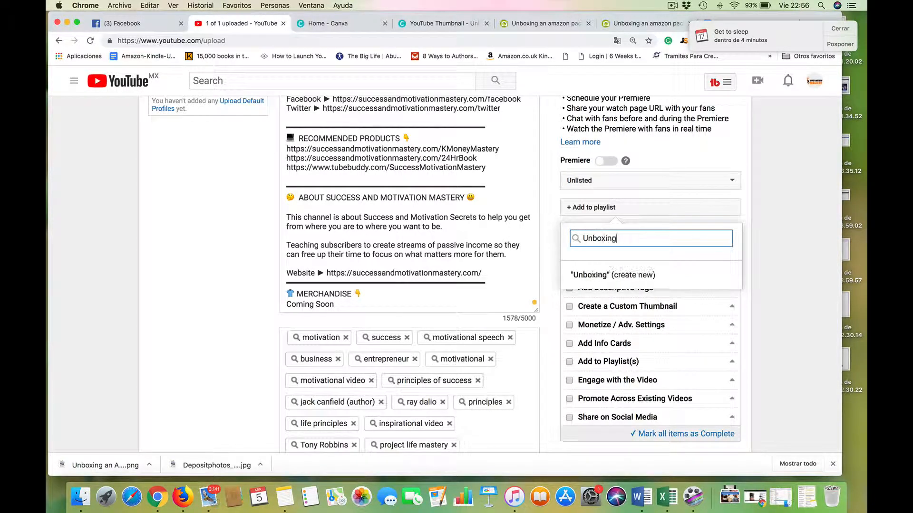
text( Packages)
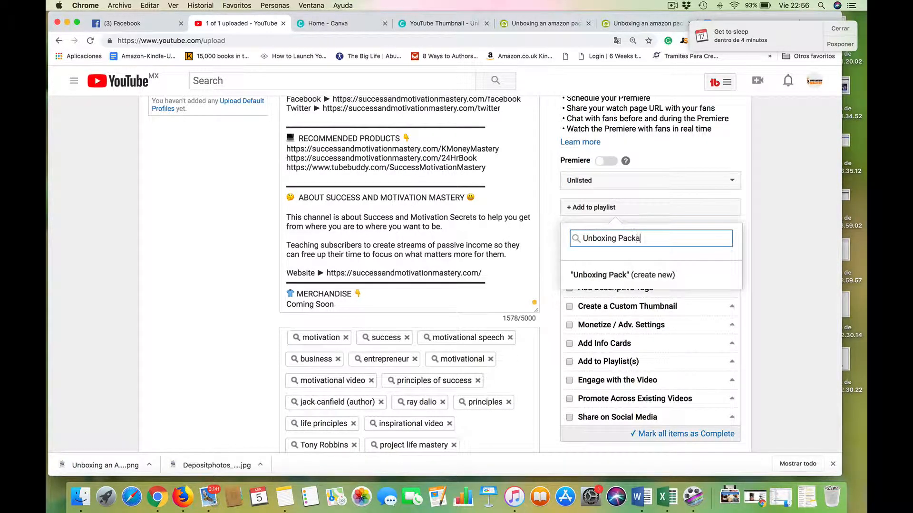
key(BackSpace)
key(BackSpace)
key(BackSpace)
key(BackSpace)
key(BackSpace)
key(BackSpace)
key(BackSpace)
key(BackSpace)
key(BackSpace)
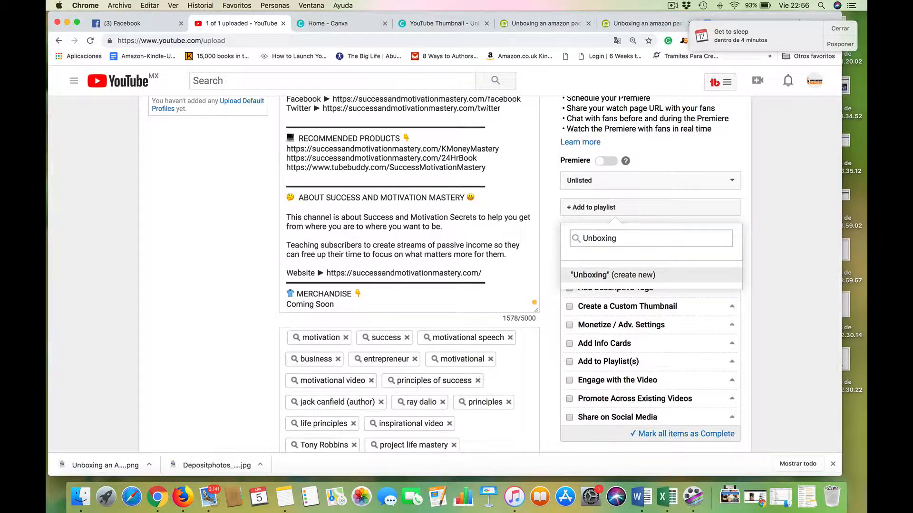
click(612, 277)
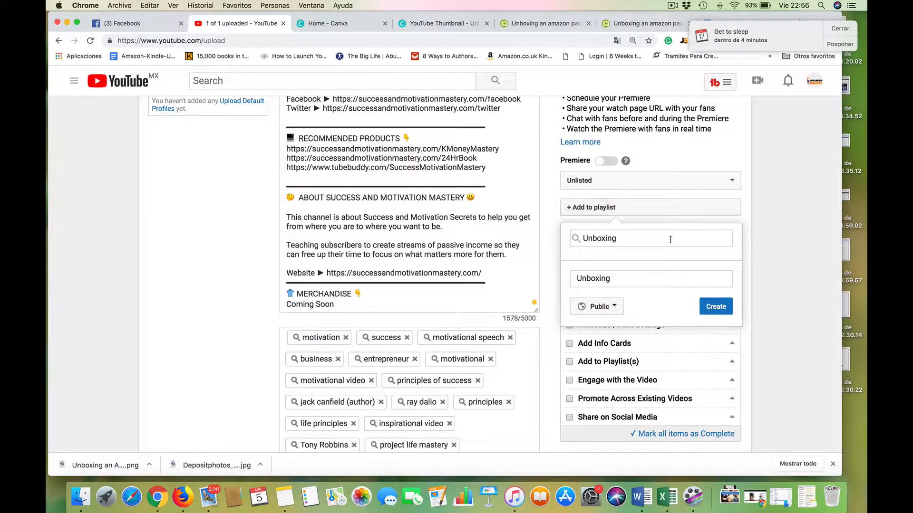
click(701, 304)
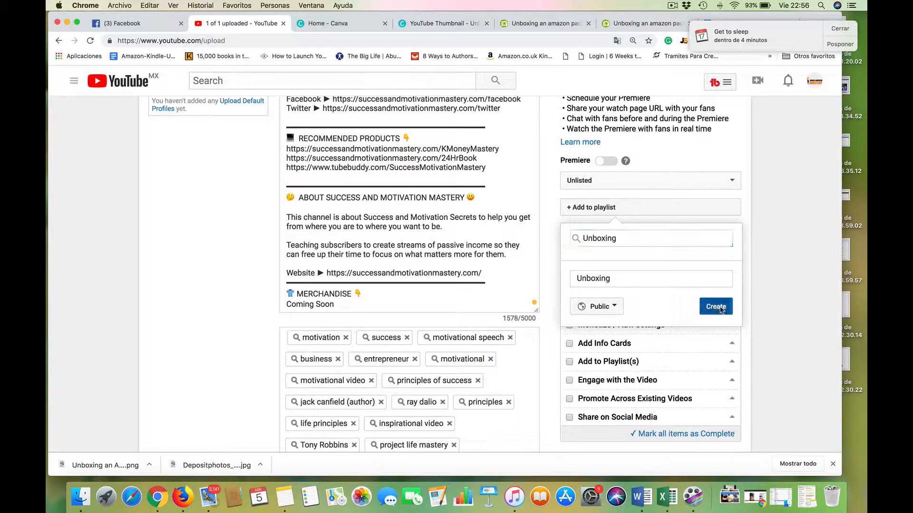
click(810, 277)
Set the video's visibility to Scheduled, with publication on Apr 10, 2019 at 10:00 AM.
click(646, 180)
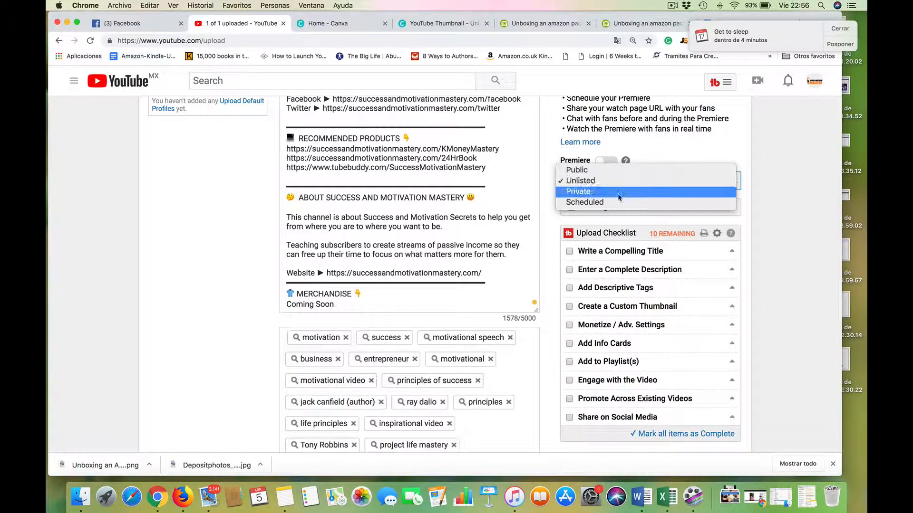
click(612, 201)
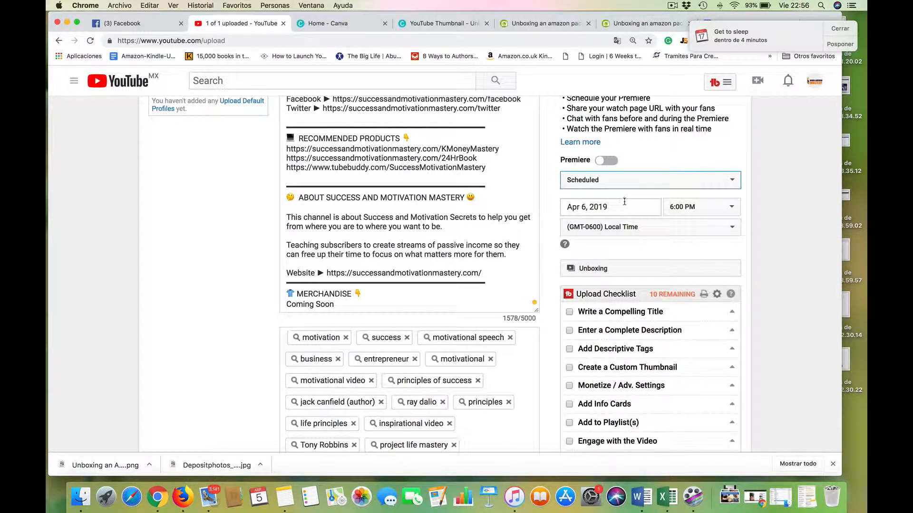
click(601, 204)
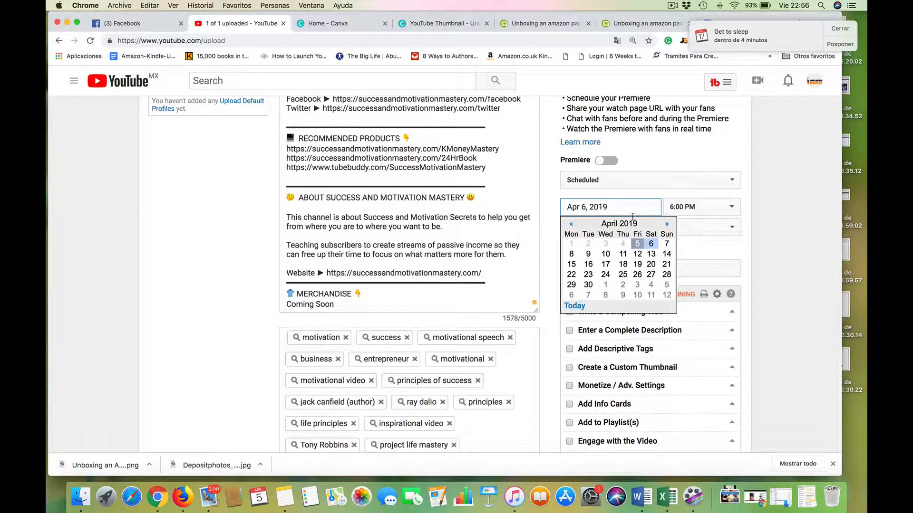
click(606, 255)
click(684, 209)
scroll(684, 176, up, 15)
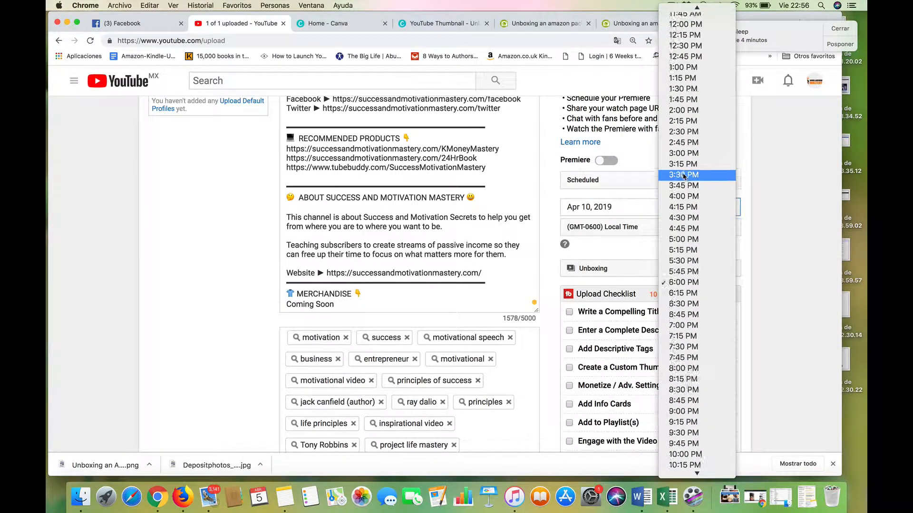
scroll(683, 176, down, 2)
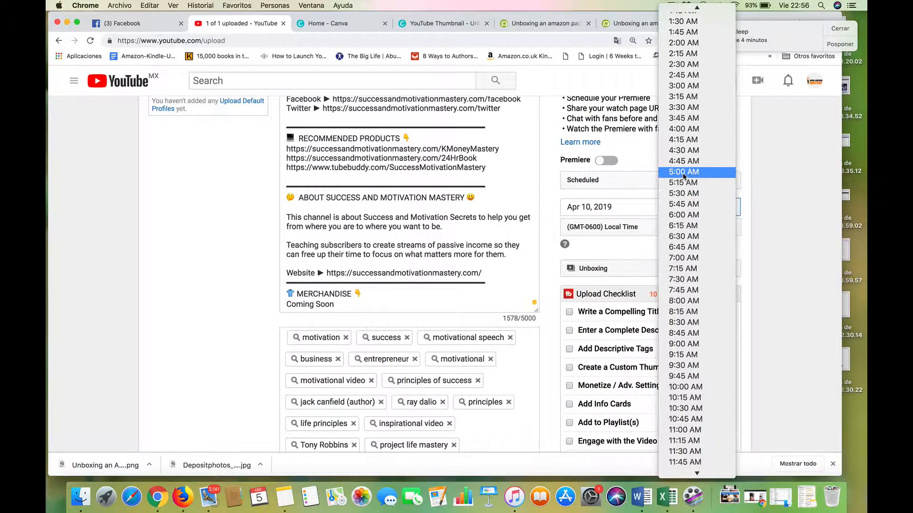
scroll(684, 176, down, 5)
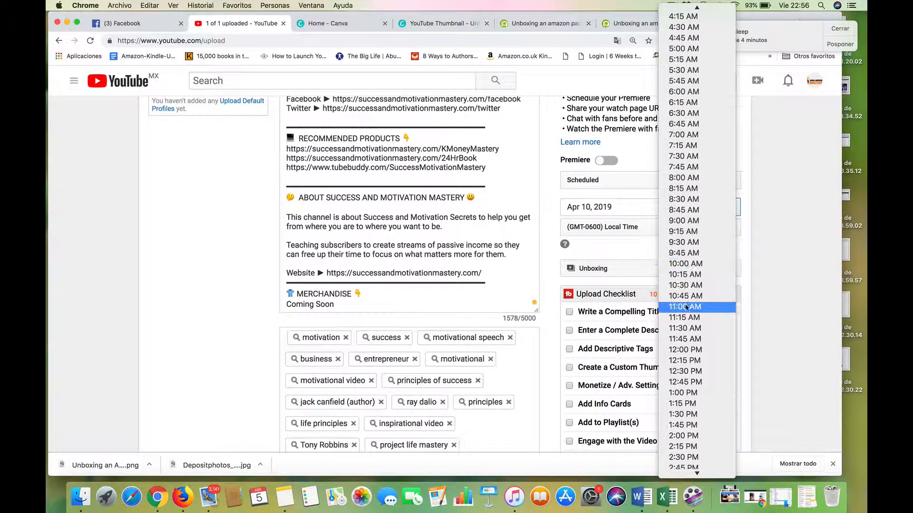
click(686, 264)
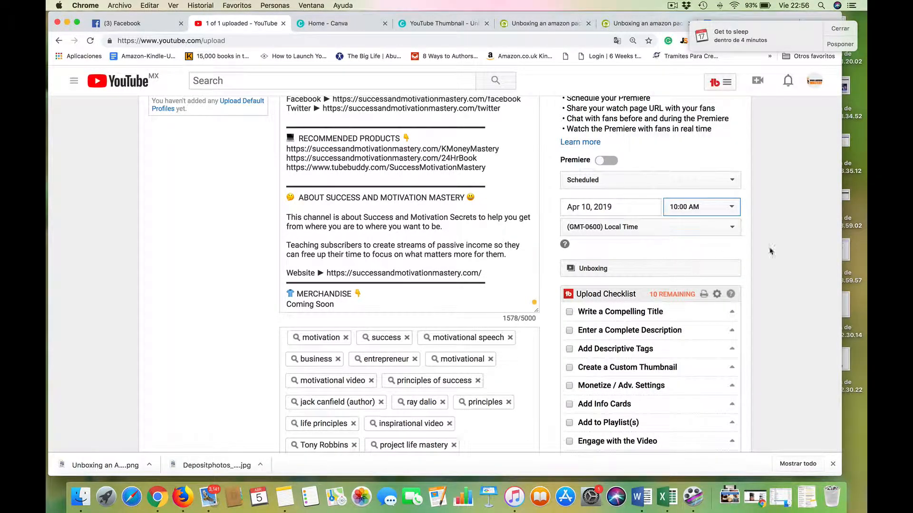
In the advanced settings, set category Entertainment and video language English, and allow viewers to contribute translated titles, descriptions and subtitles.
scroll(783, 270, up, 5)
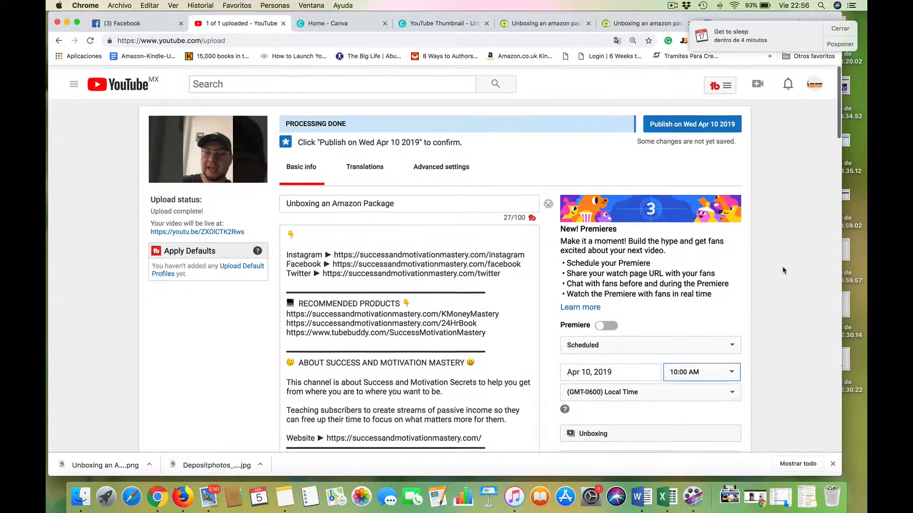
click(440, 163)
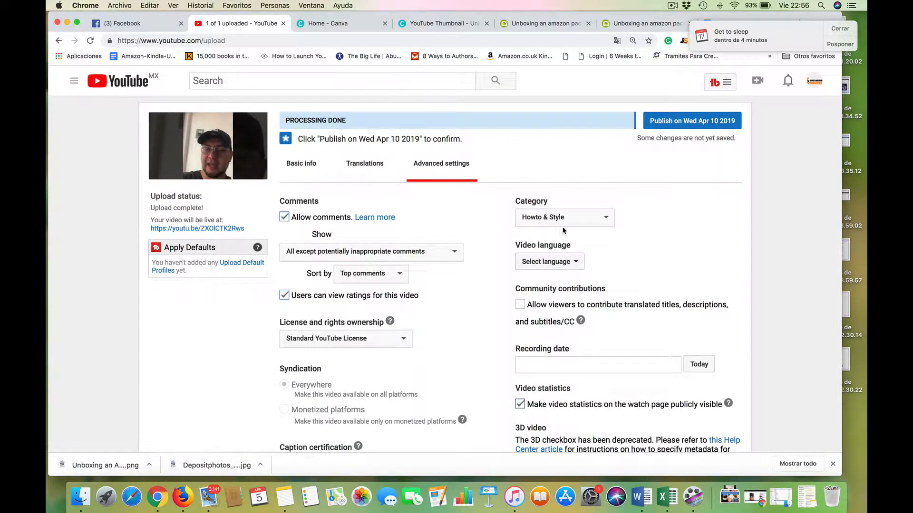
click(594, 219)
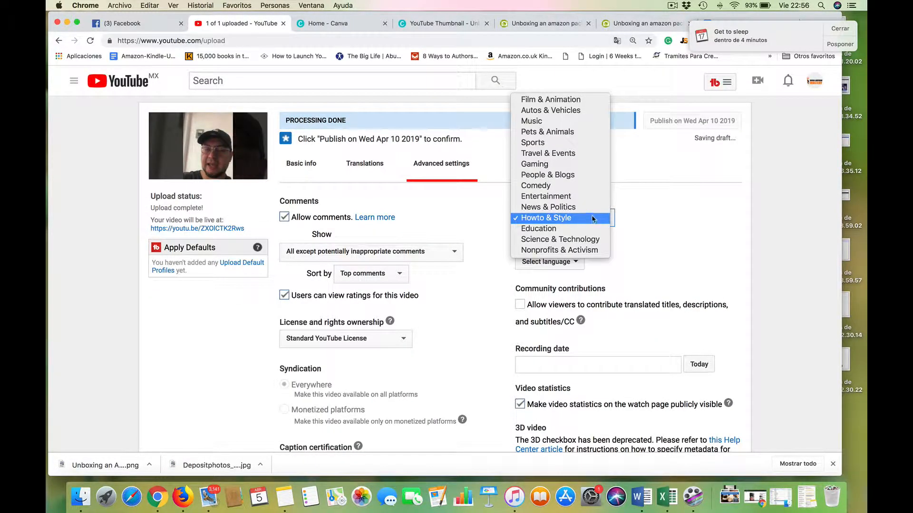
click(576, 197)
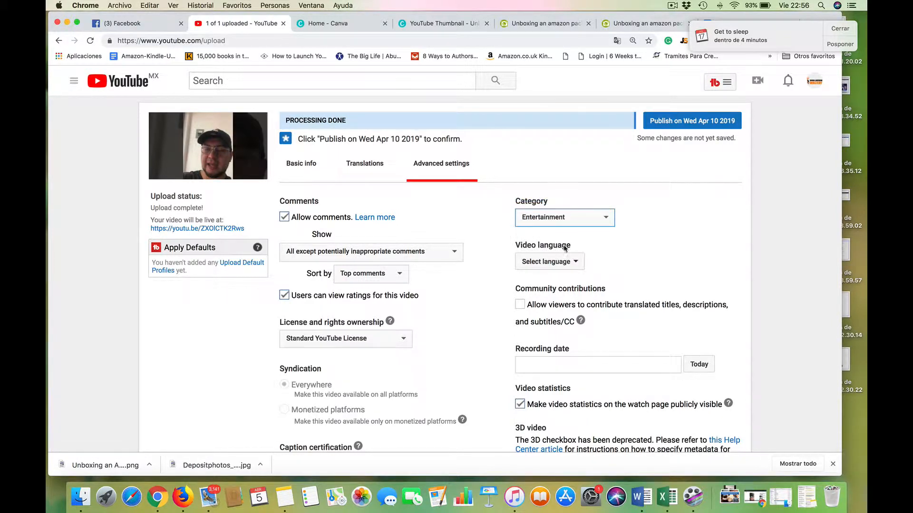
click(550, 262)
click(545, 282)
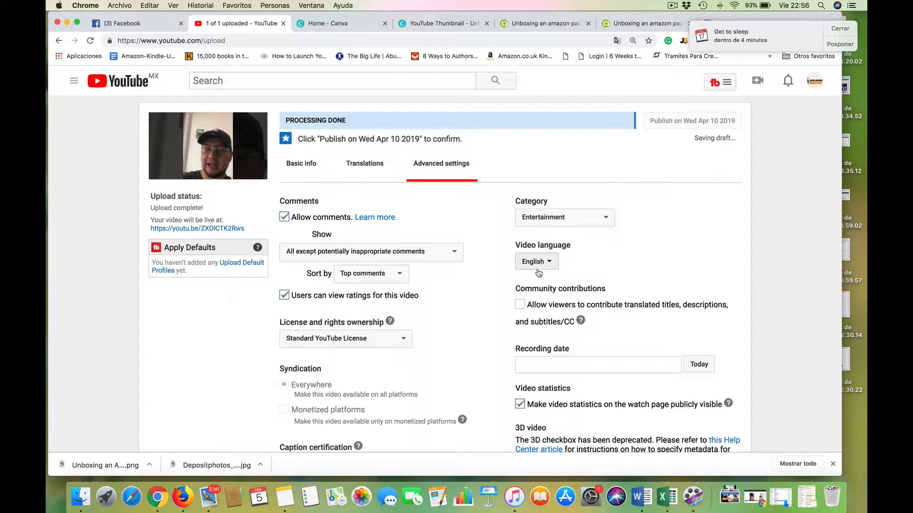
click(519, 305)
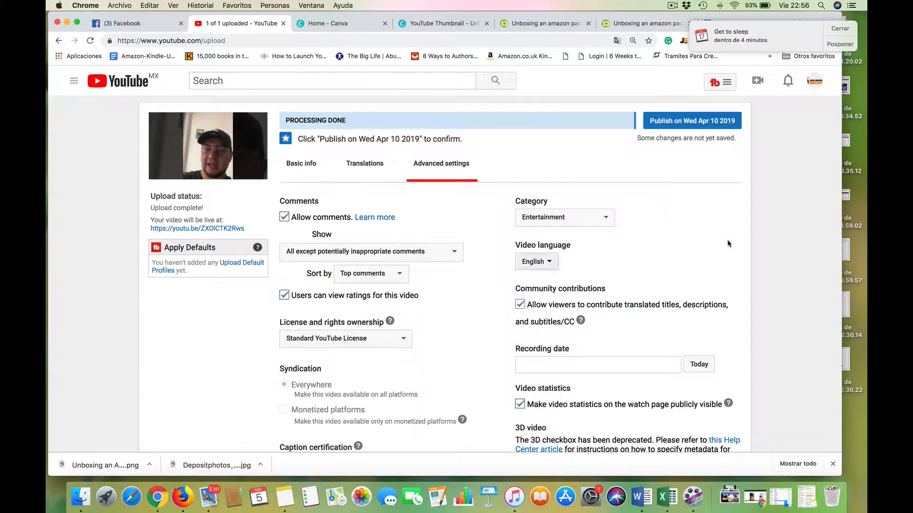
Return to the basic info, review the thumbnail section, and confirm the video's scheduled publication for Wed Apr 10 2019.
click(302, 172)
scroll(760, 288, down, 13)
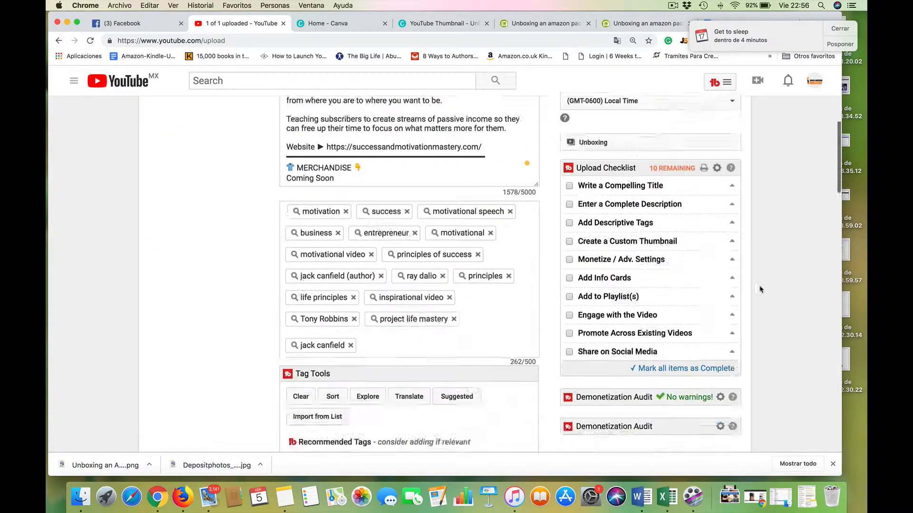
scroll(760, 288, down, 7)
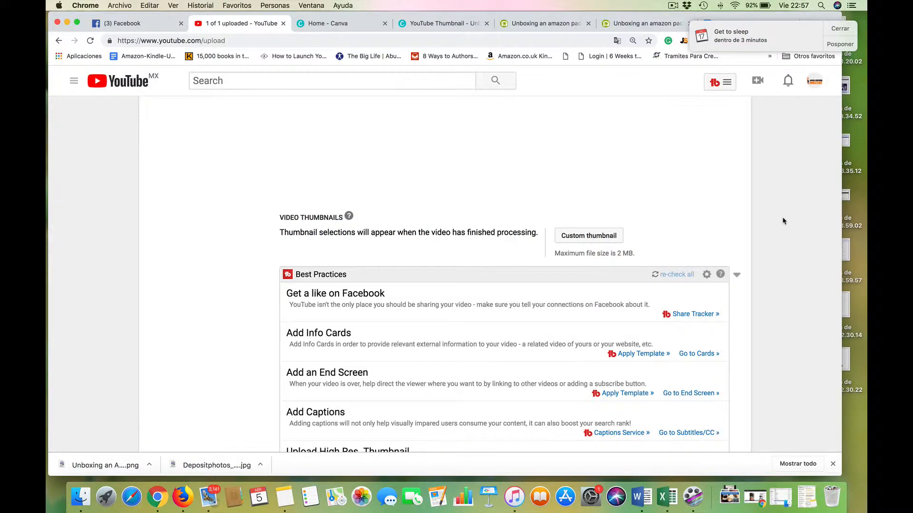
scroll(783, 221, up, 20)
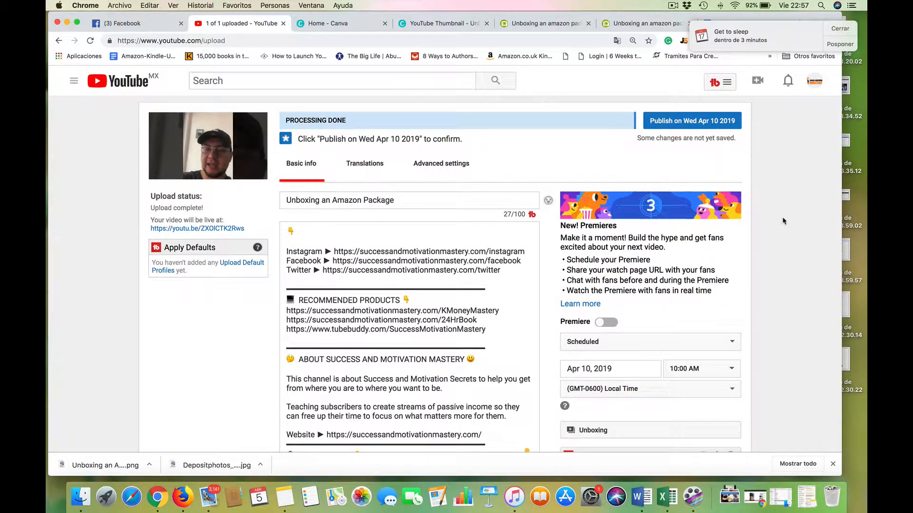
click(687, 122)
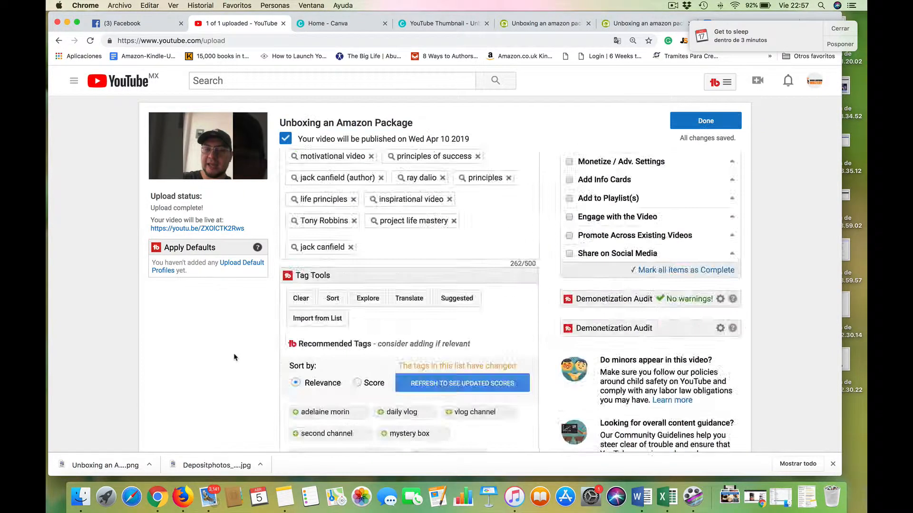
Reopen the upload's settings for editing and read the help on custom thumbnail requirements in the video thumbnails section.
scroll(821, 343, down, 10)
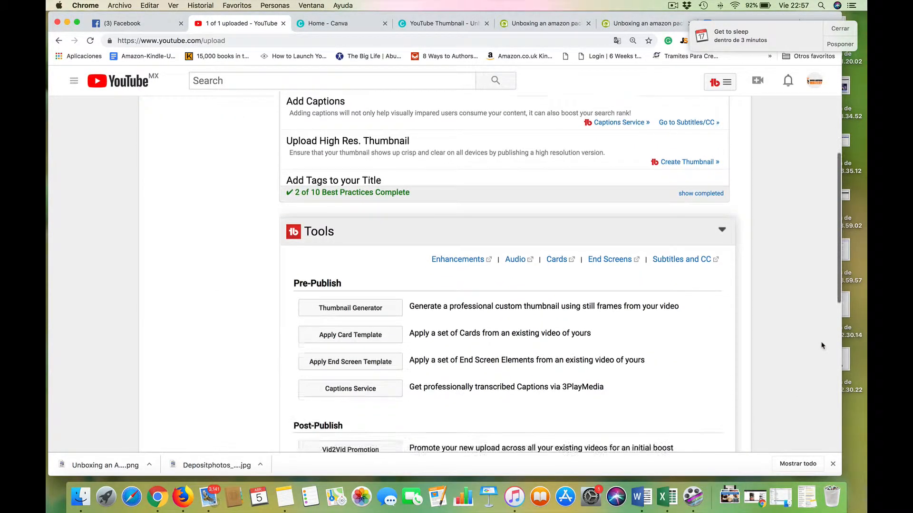
scroll(821, 345, up, 10)
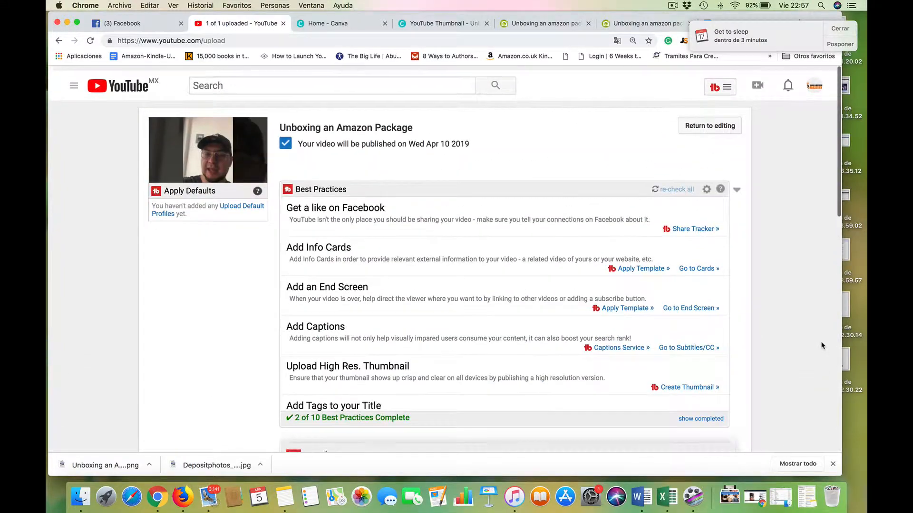
click(698, 120)
scroll(802, 300, down, 10)
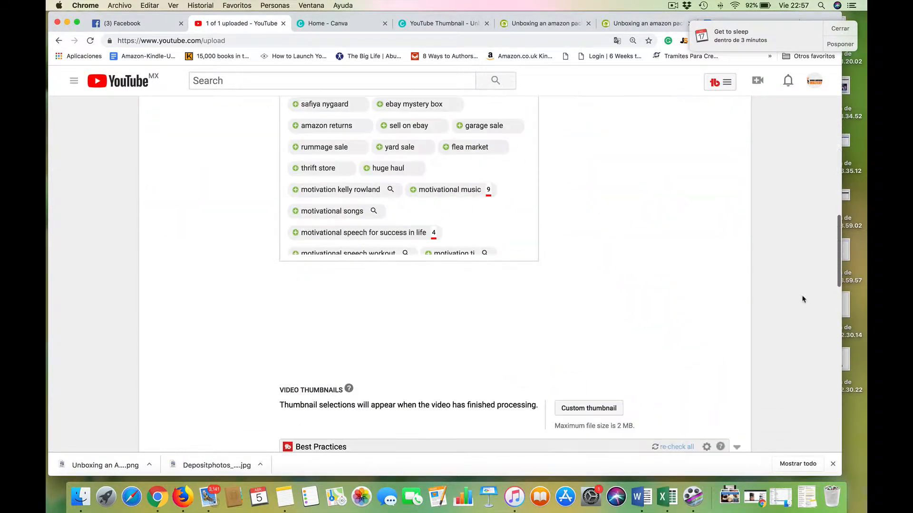
scroll(803, 299, down, 2)
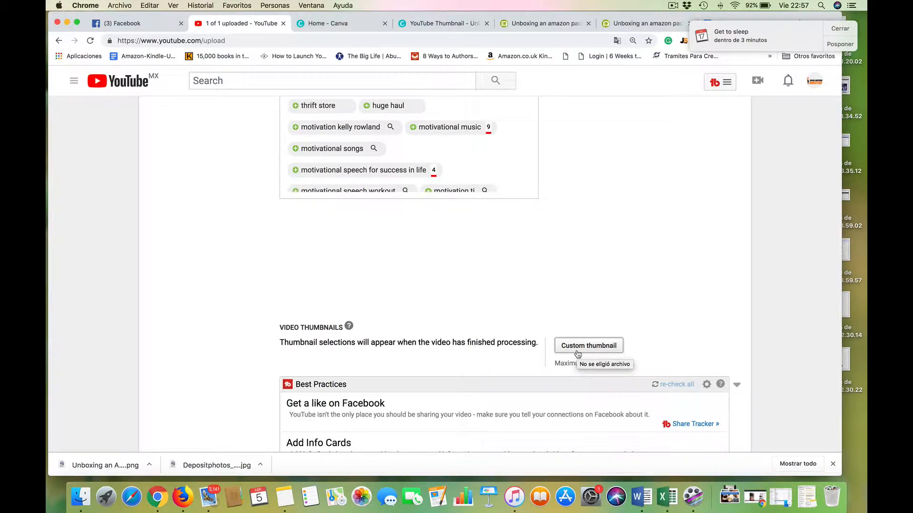
click(347, 327)
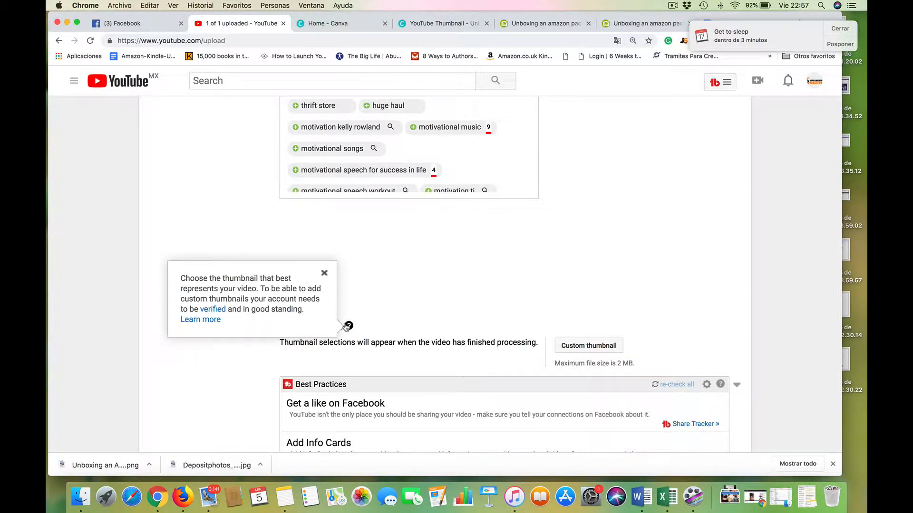
scroll(815, 280, up, 10)
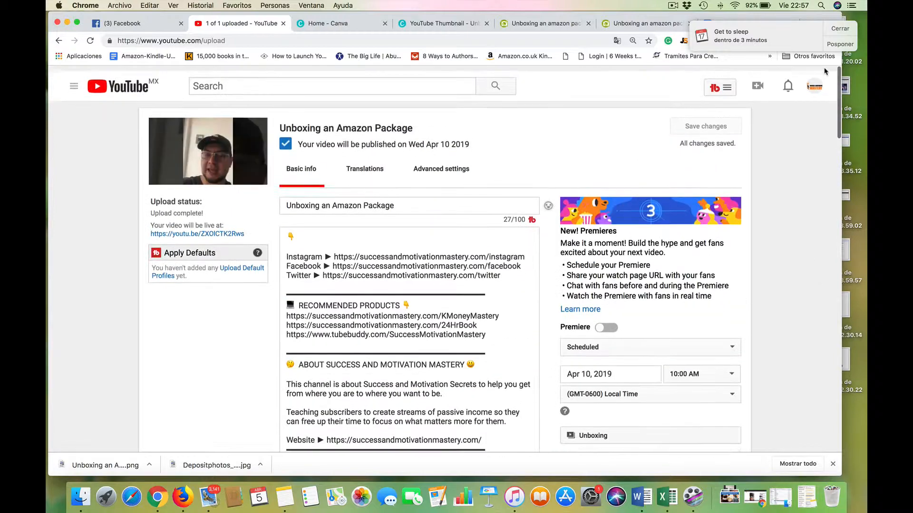
Go to YouTube Studio, dismiss the calendar reminder, and open the details of the video "Unboxing an Amazon Package".
click(813, 82)
click(744, 166)
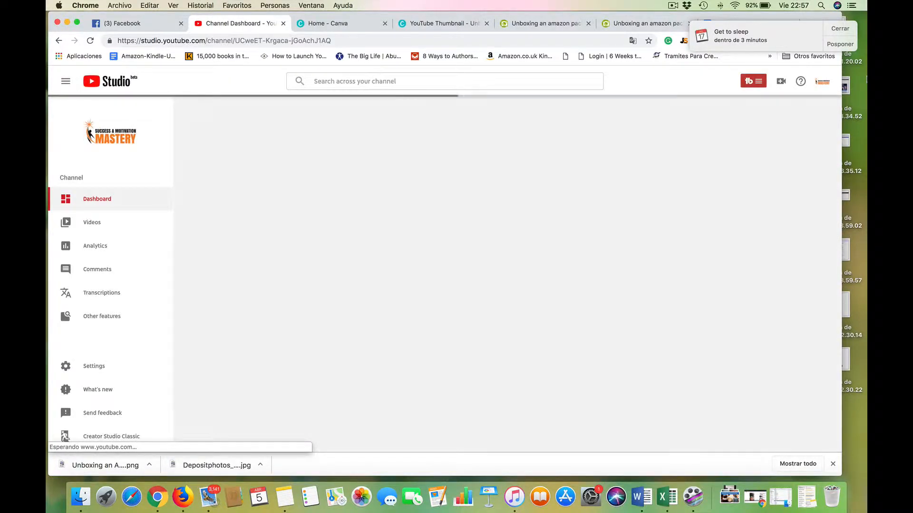
click(846, 29)
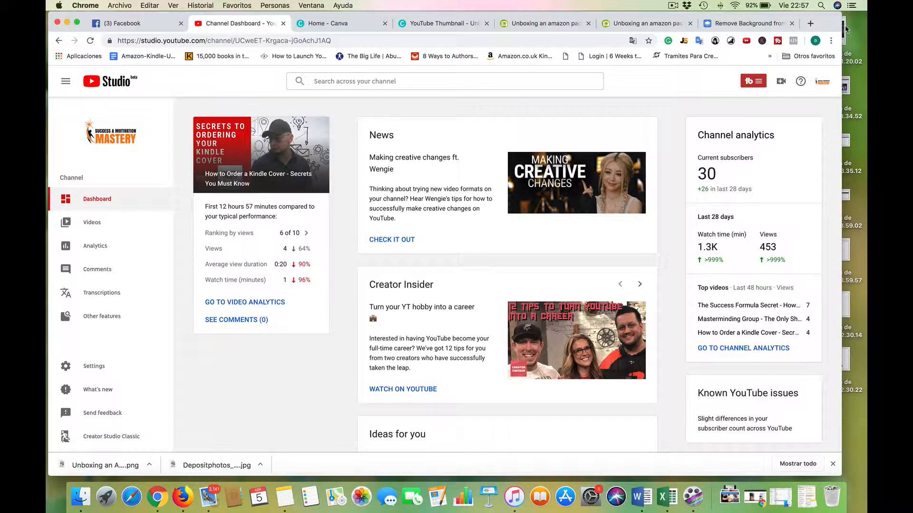
click(94, 226)
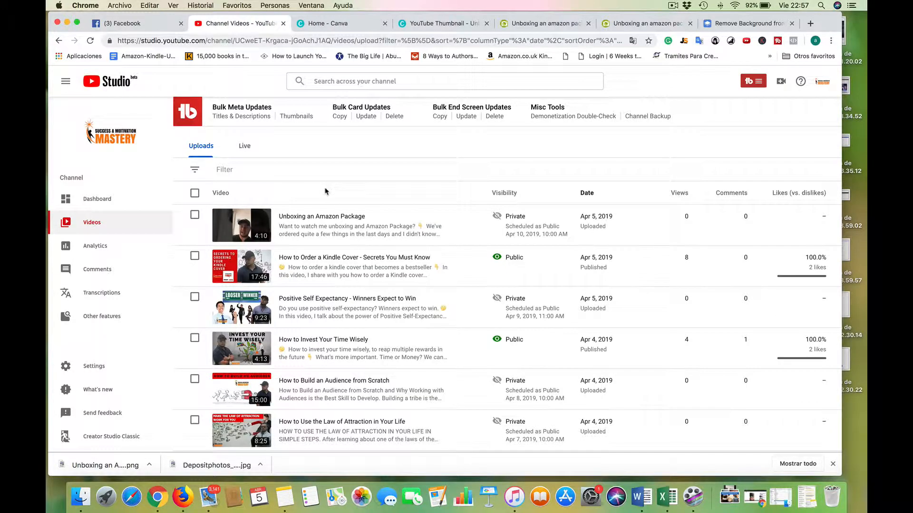
click(303, 218)
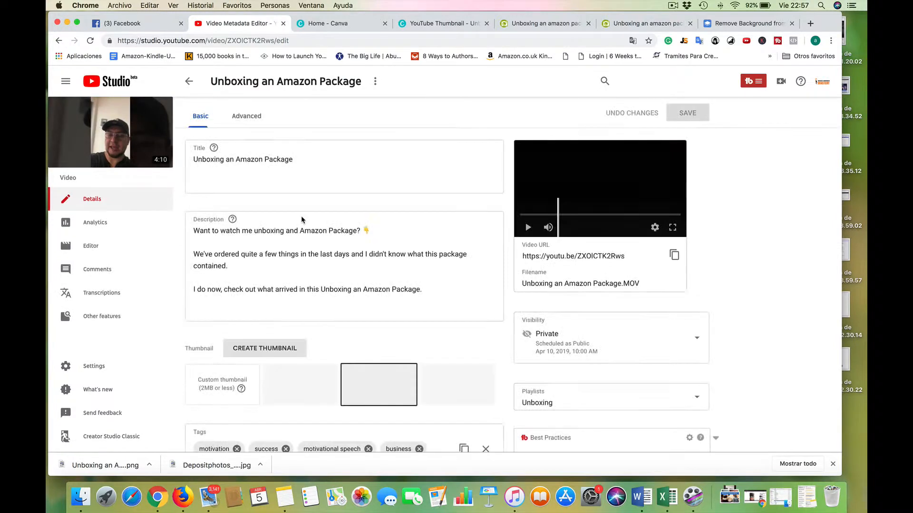
Add the downloaded Unboxing PNG as the video's custom thumbnail, save the changes, and return to the channel's video list.
scroll(745, 283, down, 2)
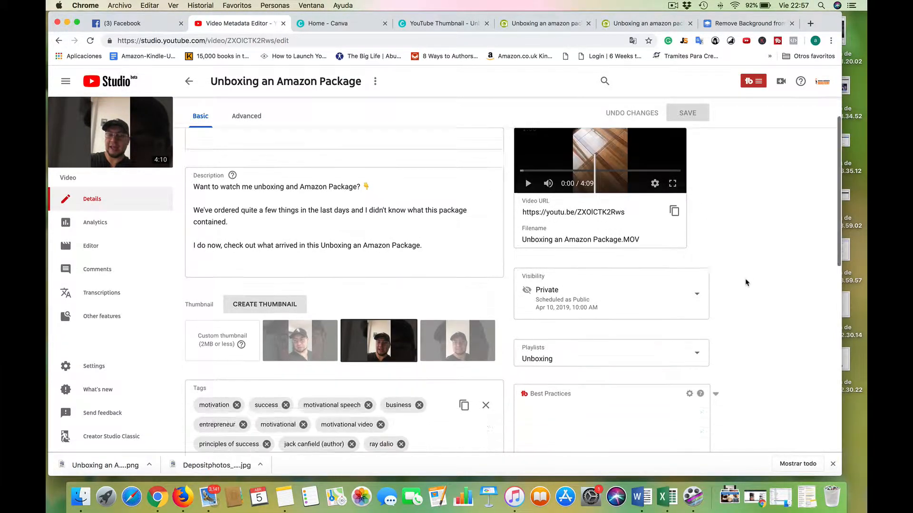
scroll(745, 282, down, 6)
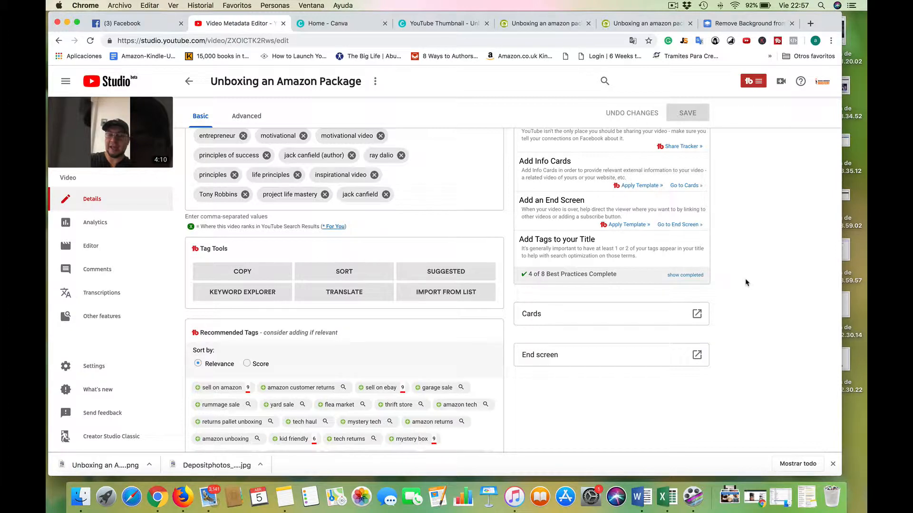
scroll(448, 334, down, 3)
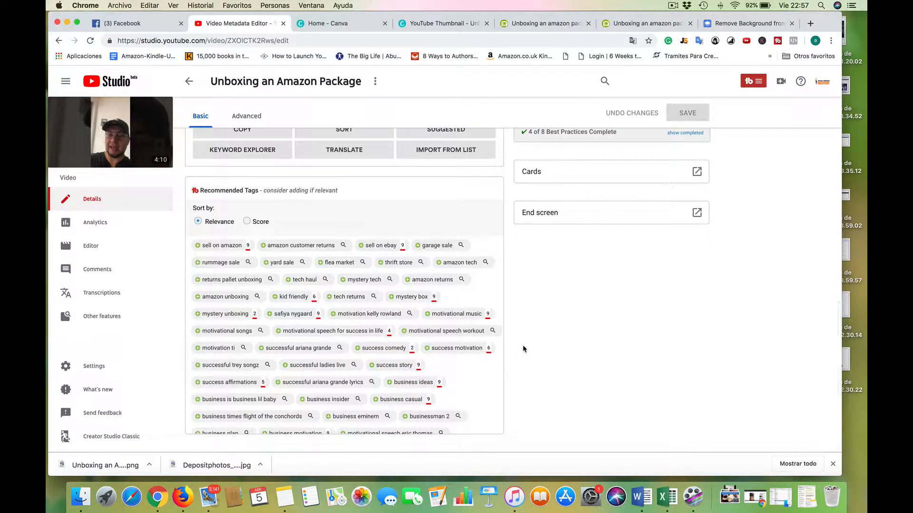
scroll(523, 350, up, 7)
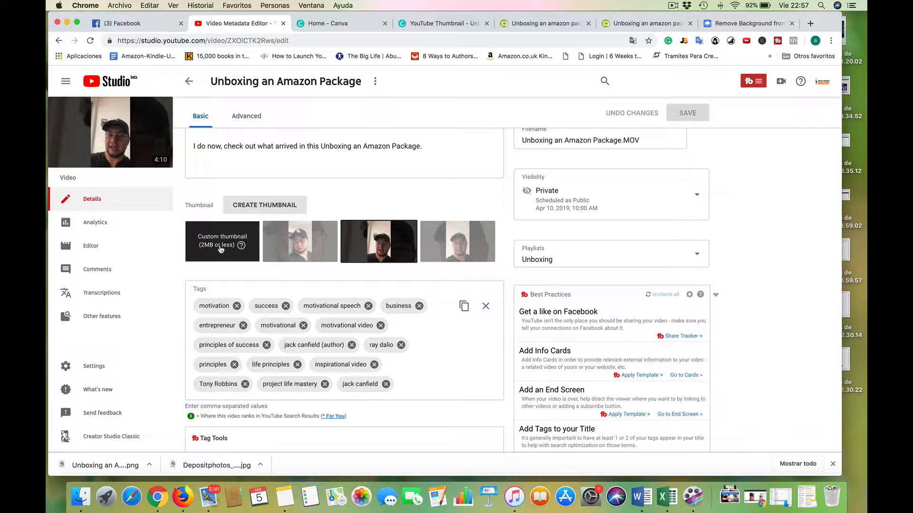
drag(105, 466, 203, 243)
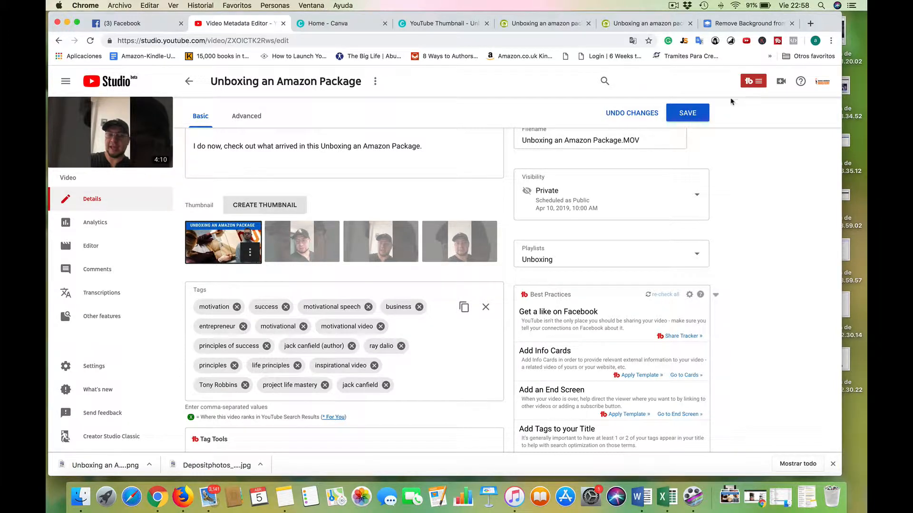
click(688, 112)
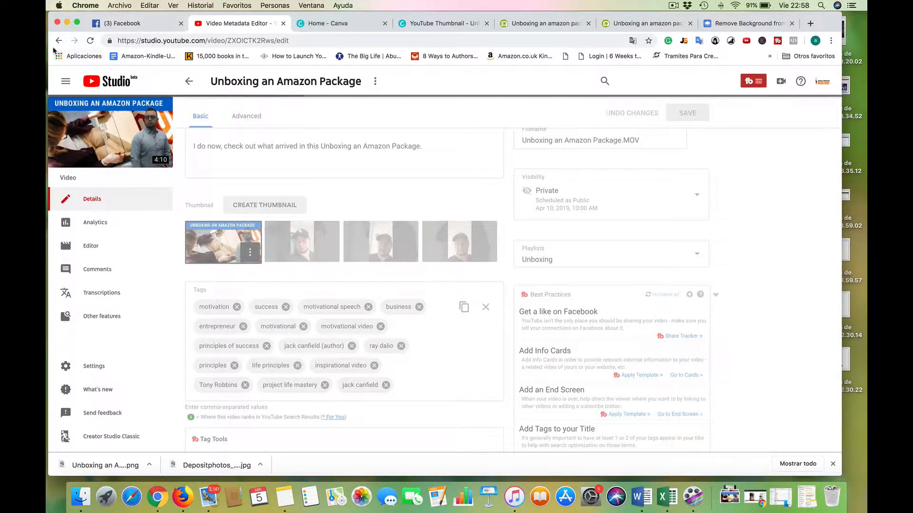
click(58, 42)
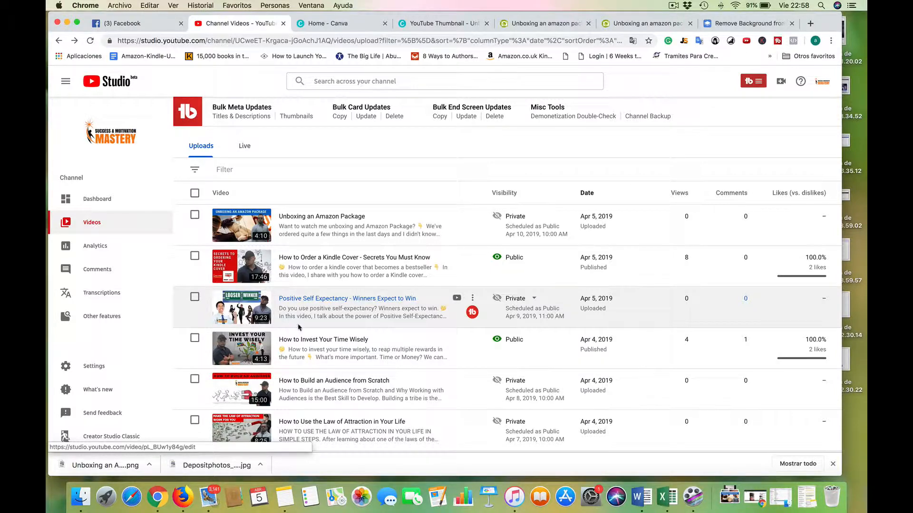
click(673, 6)
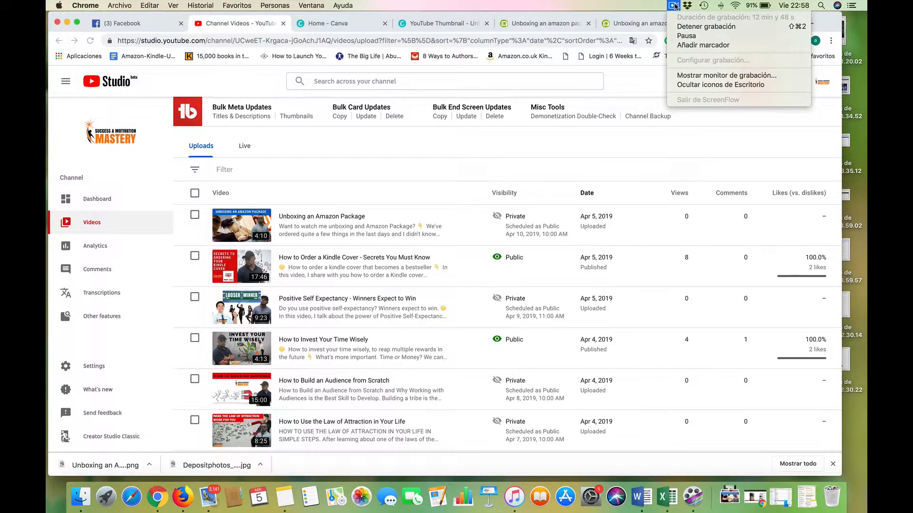